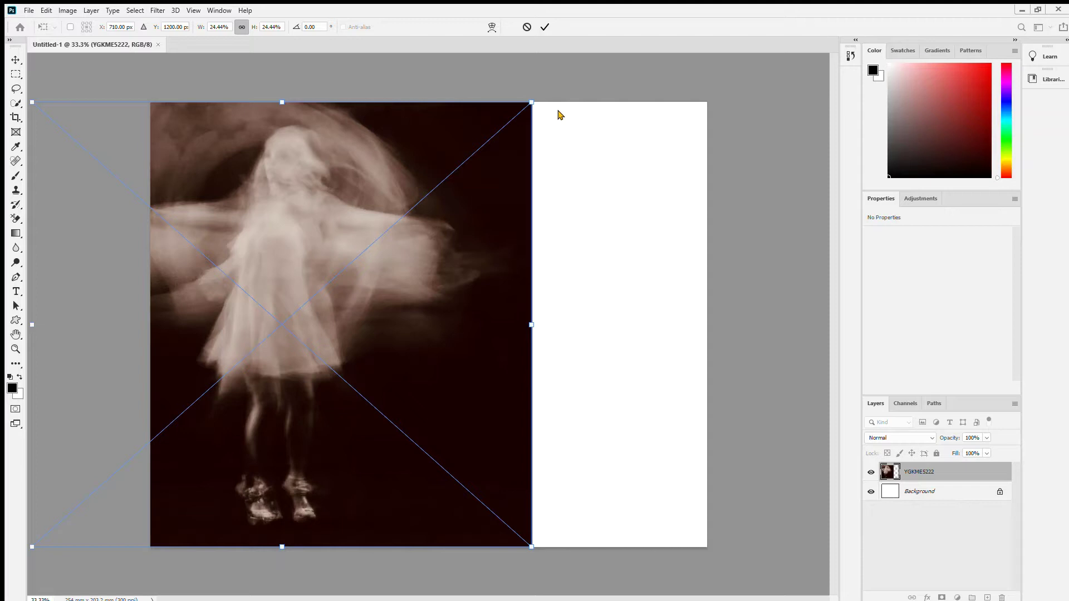
Shrink the figure photo onto the canvas and auto-select the dancing figure as the subject
mouse_move(408, 292)
left_mouse_down()
mouse_move(366, 283)
mouse_move(354, 303)
left_mouse_up()
key("Return")
key("w")
key("shift+w")
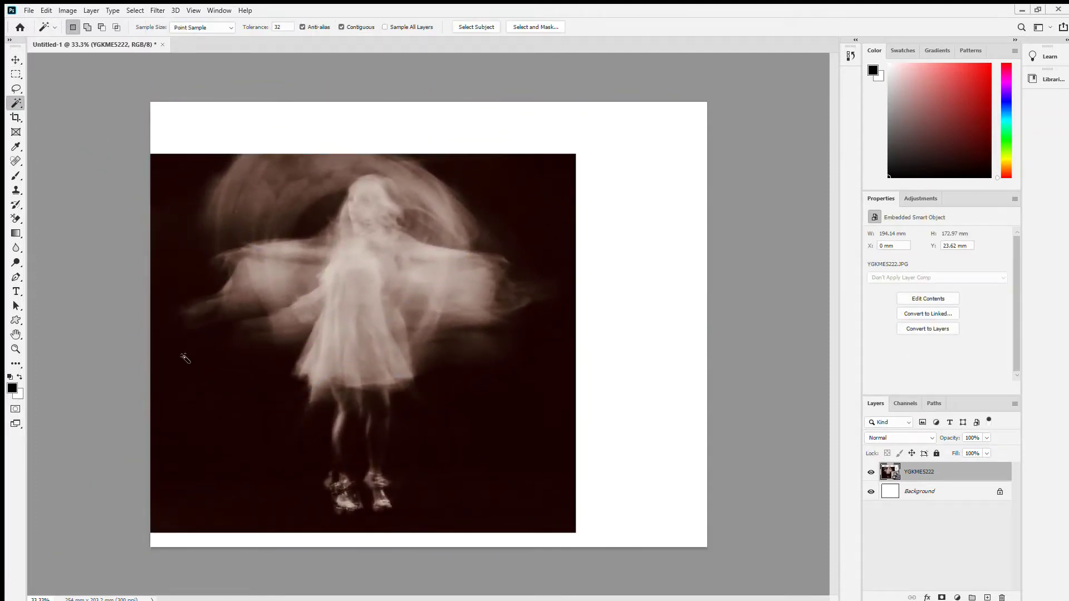
left_click(471, 27)
Refine the selection in Select and Mask, brushing in both legs, and output a layer mask
left_click(540, 27)
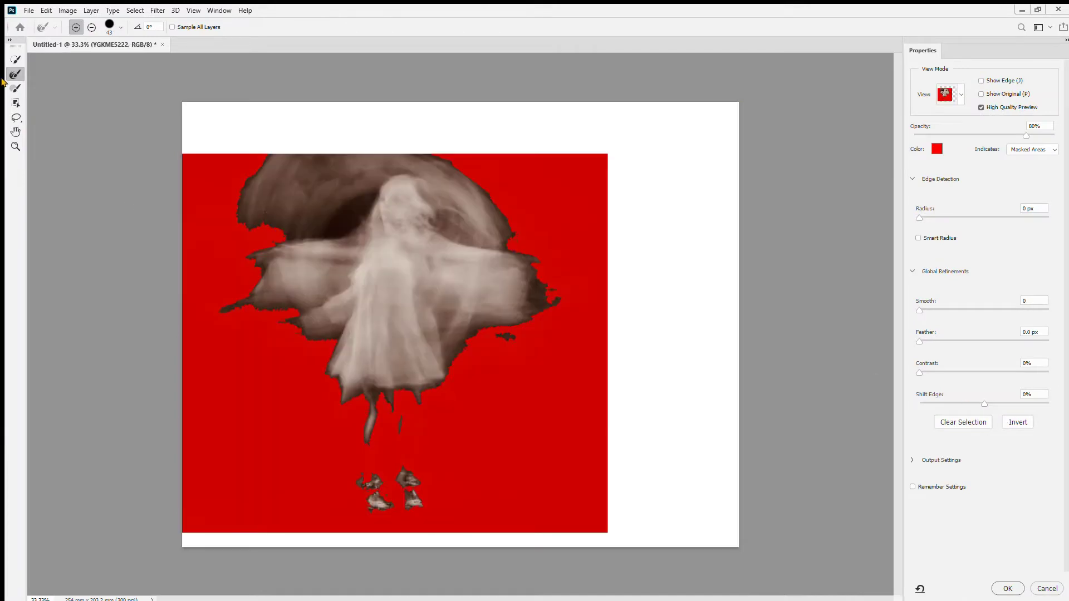
key("b")
left_click_drag(370, 468, 381, 503)
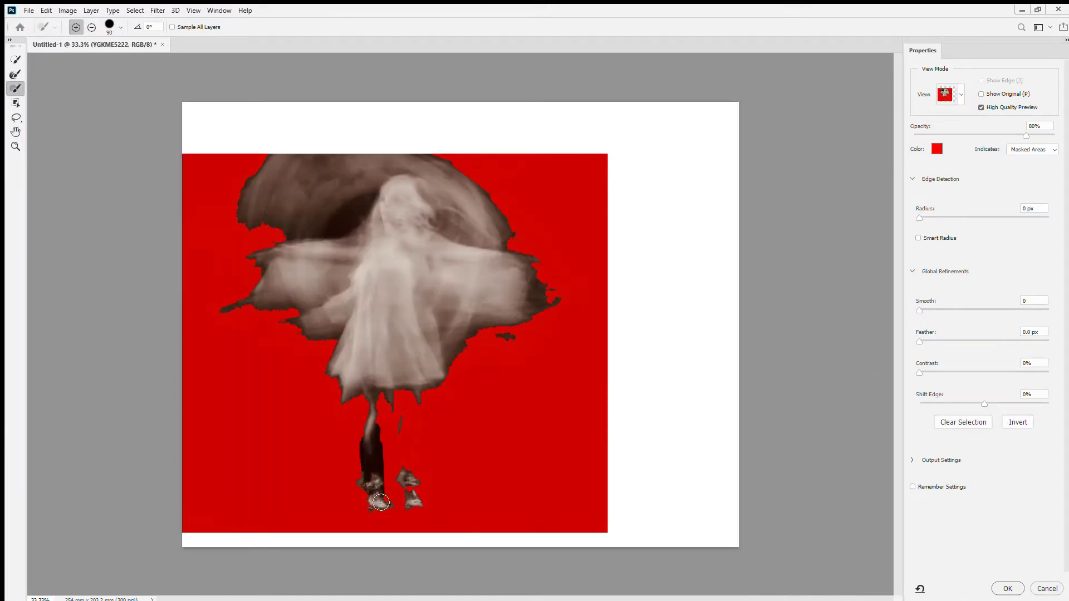
left_click_drag(386, 429, 418, 473)
key("r")
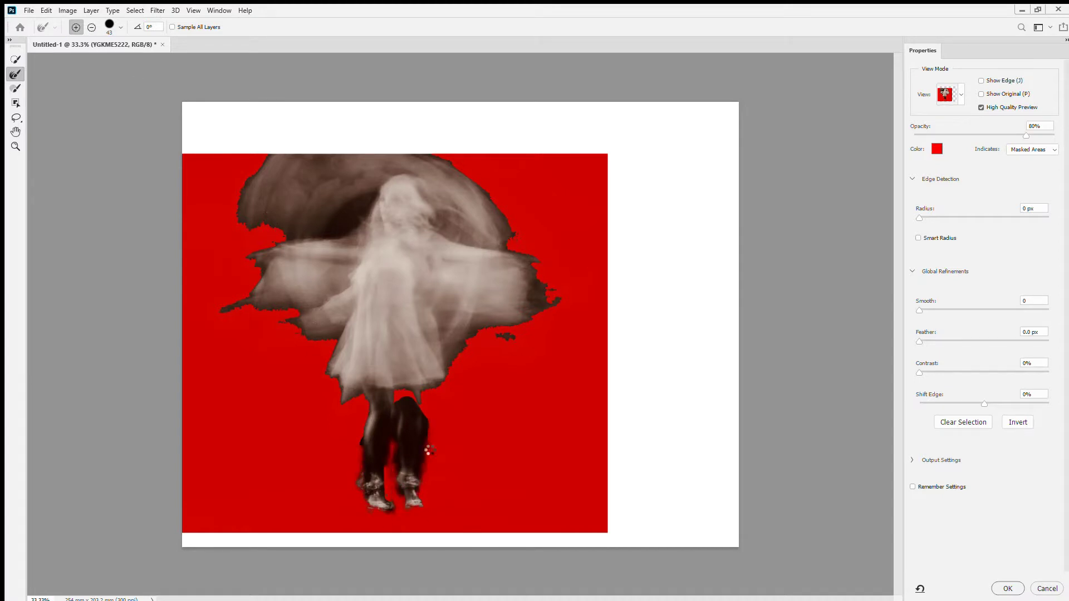
key("b")
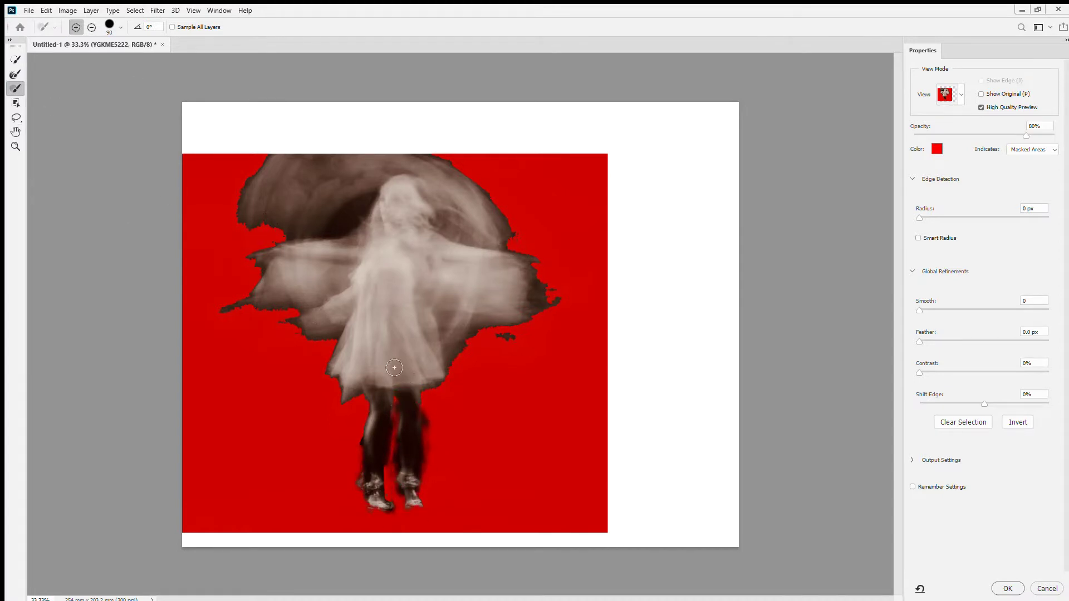
key("r")
key("b")
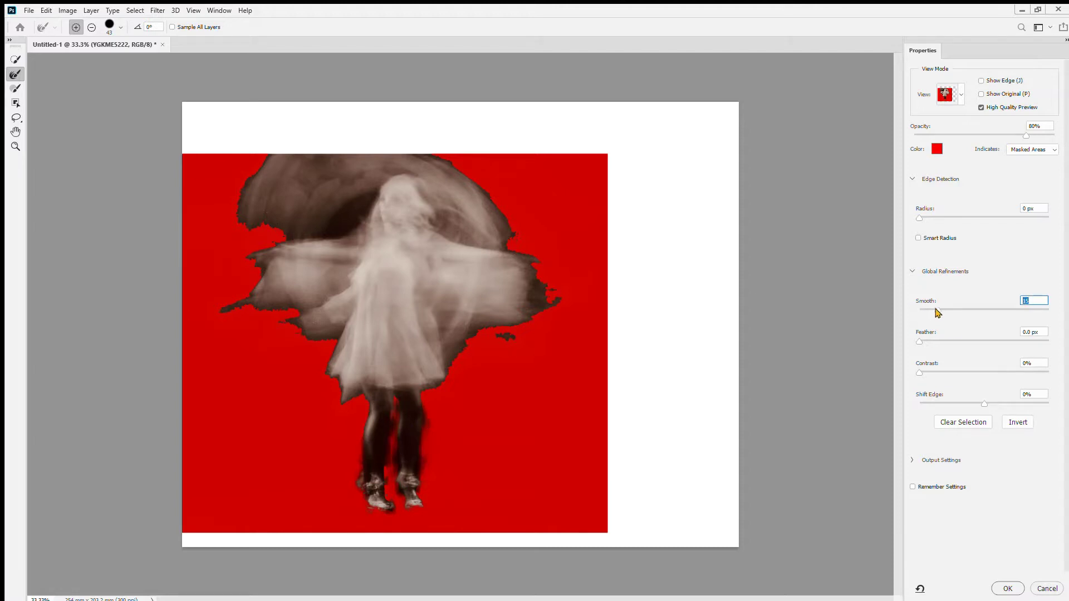
left_click(999, 589)
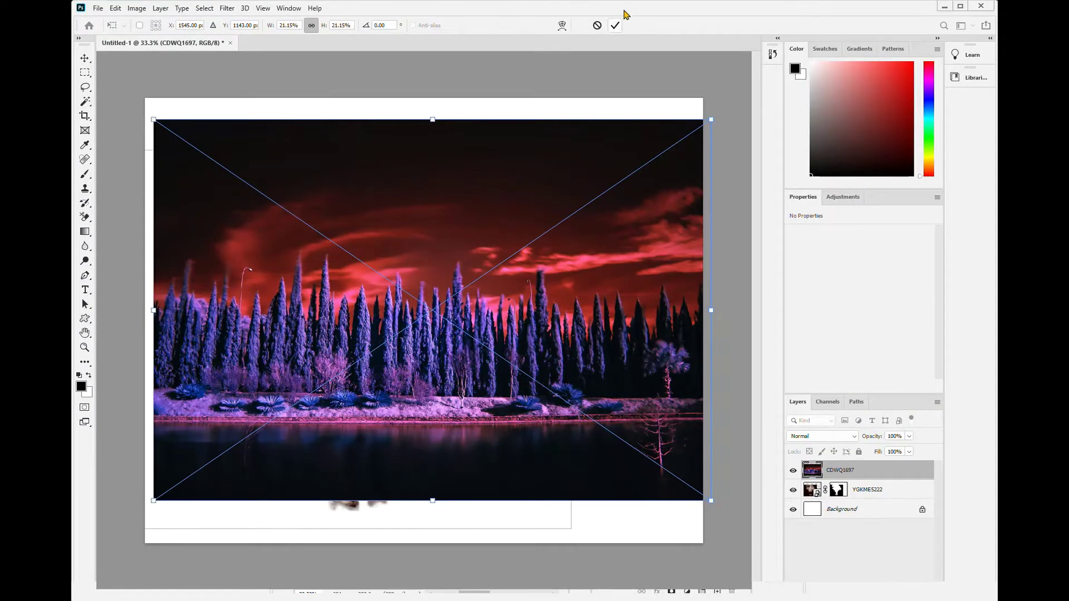
Commit the forest photo's placement and set the Magic Wand to Contiguous
left_click(615, 25)
key("w")
left_click(419, 252)
left_click(411, 25)
left_click(419, 252)
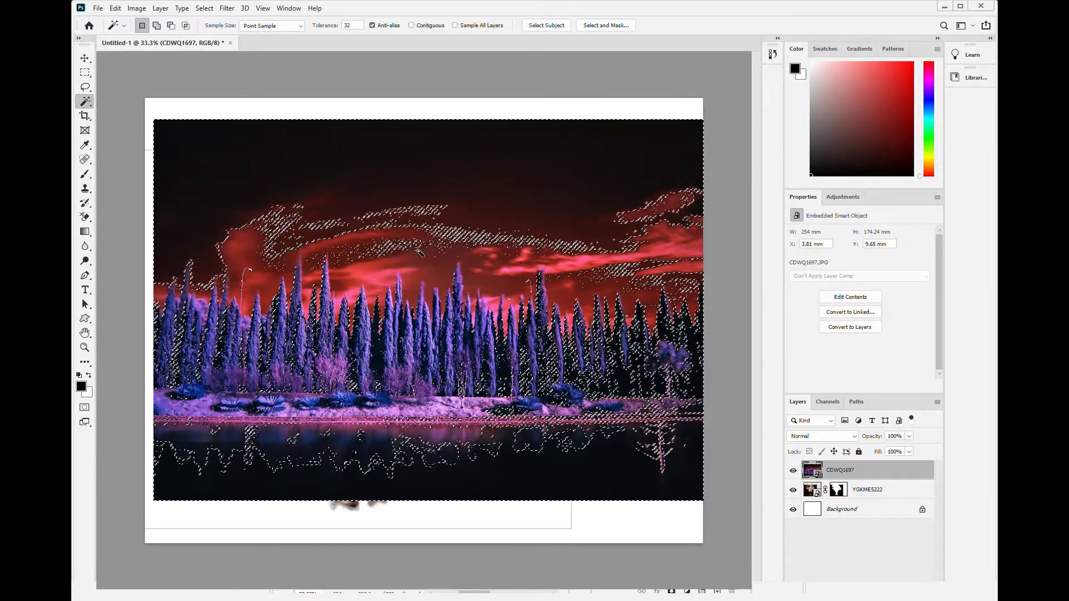
left_click(411, 25)
Select the dark sky patches between the treetops, then drop that selection
left_click(240, 248)
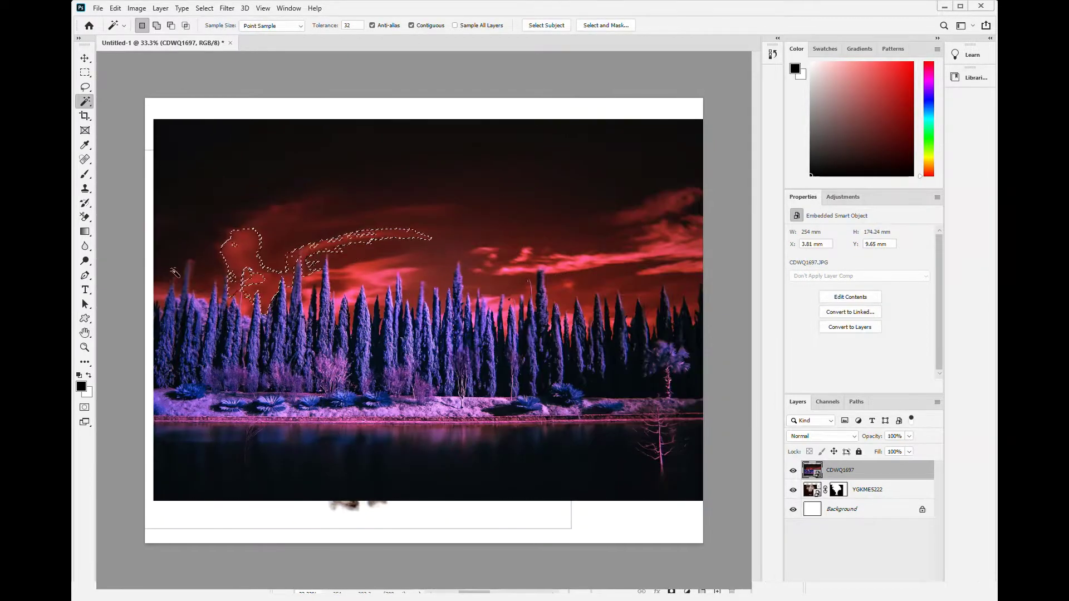
left_click(281, 239, "shift")
left_click(171, 299, "shift")
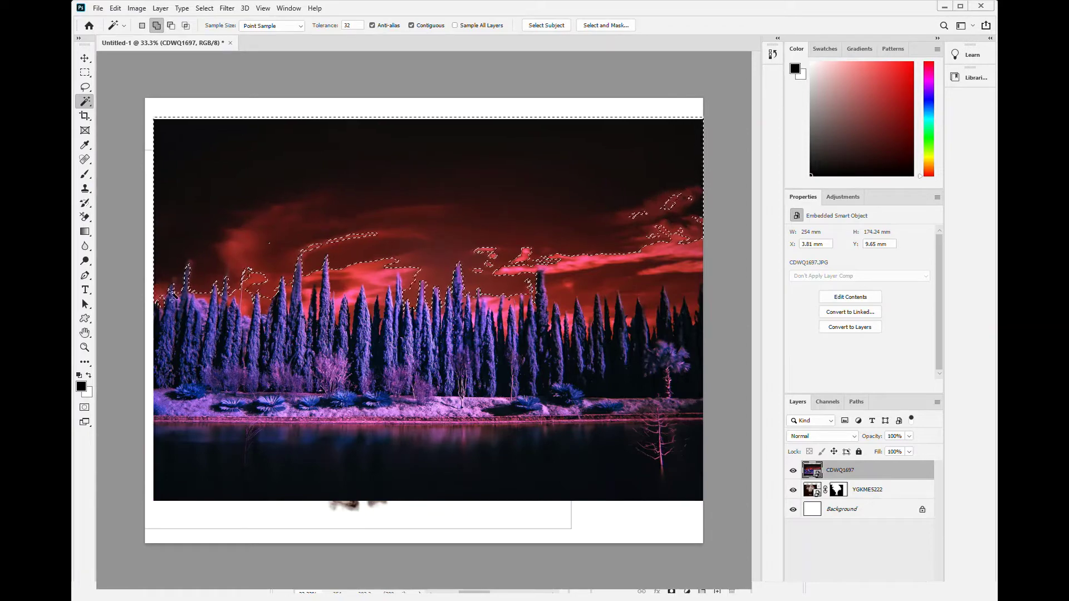
left_click(249, 295, "shift")
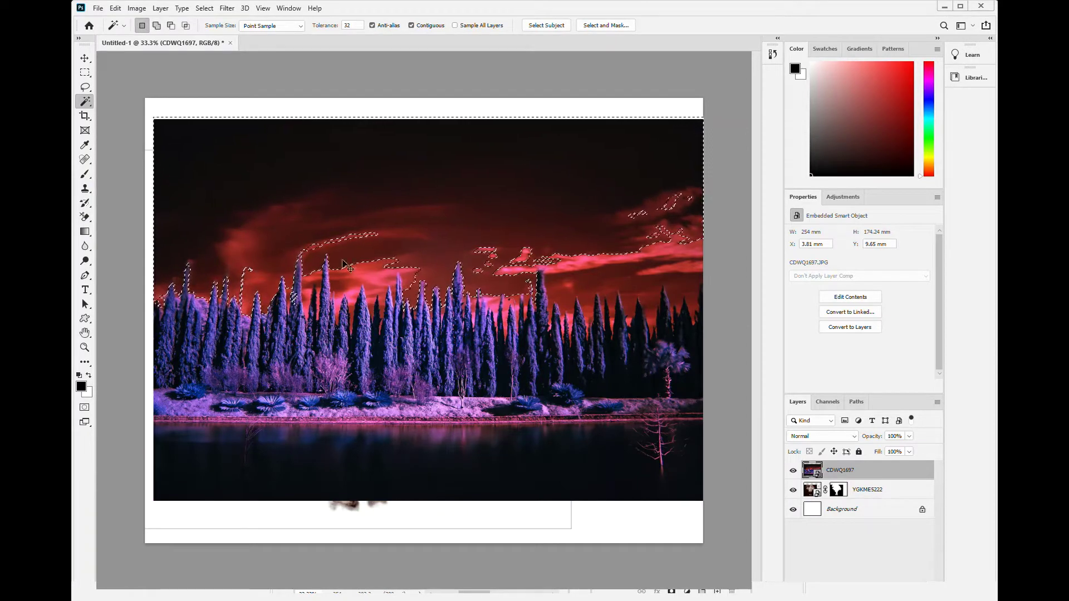
left_click(640, 303, "shift")
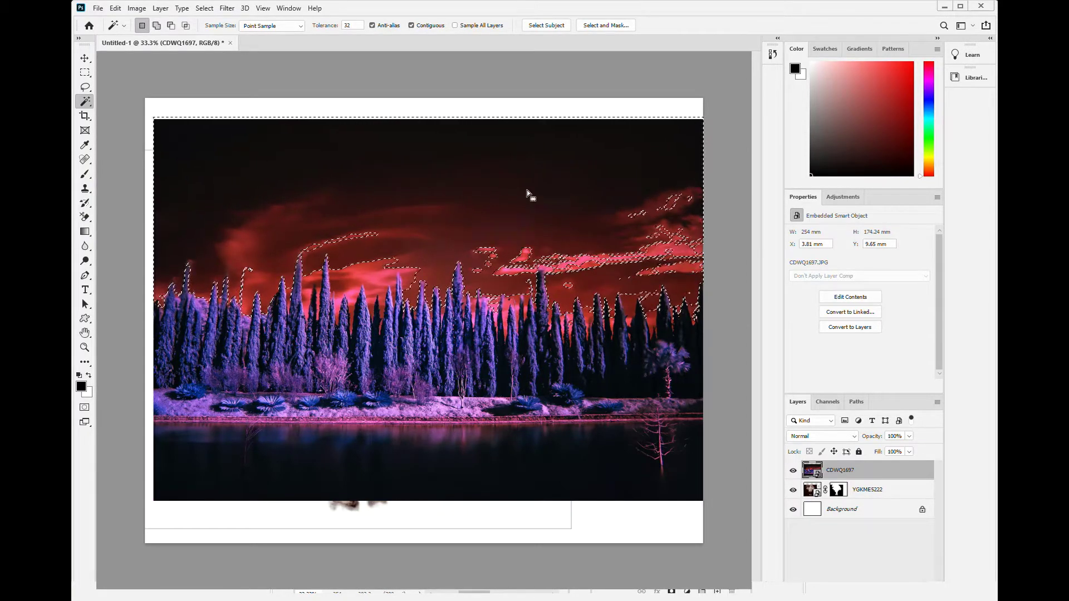
left_click(506, 91)
key("ctrl+d")
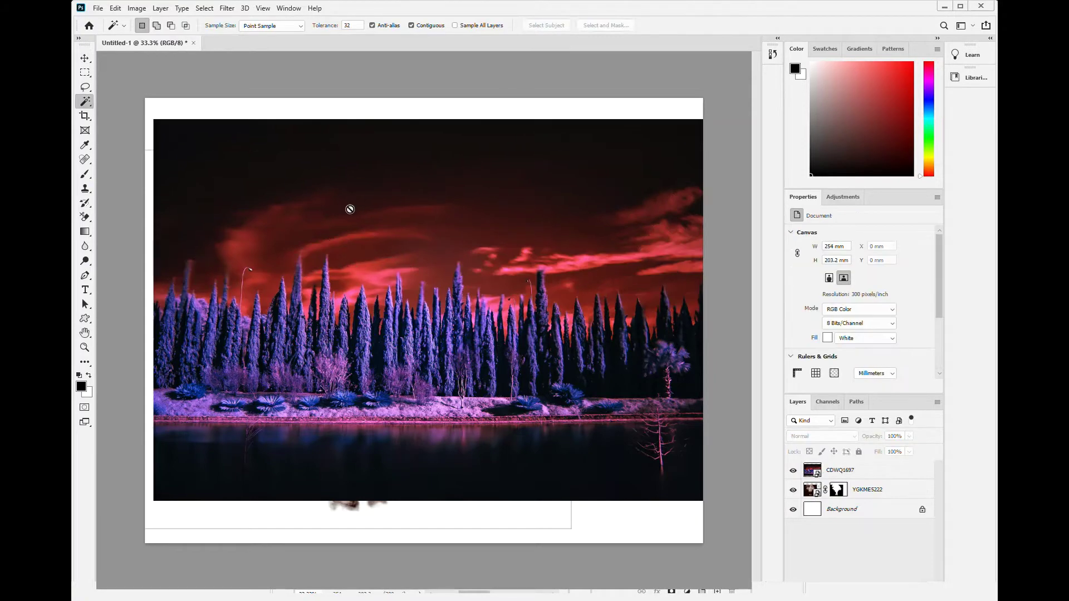
Mask out the forest layer's dark sky and water, and shrink the figure down-left
left_click(846, 473)
left_click(198, 134)
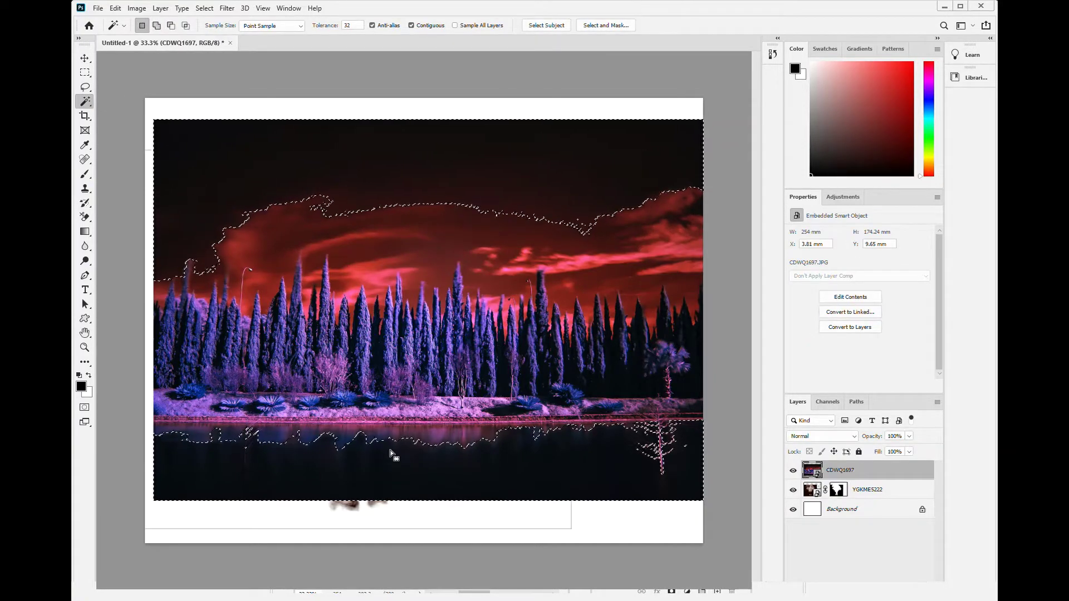
key("ctrl+alt+r")
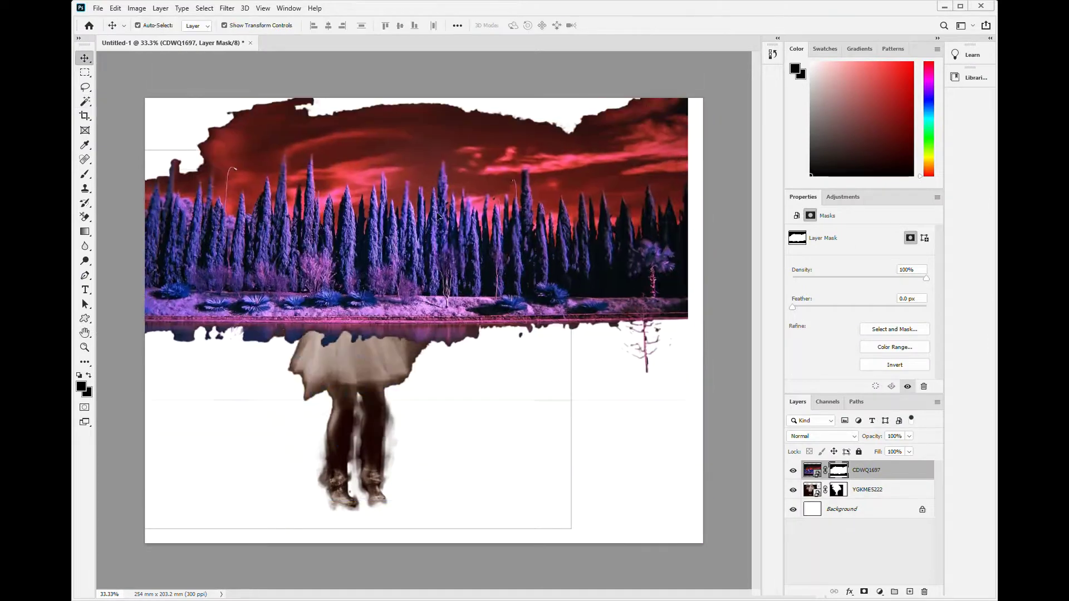
left_click_drag(171, 204, 223, 331)
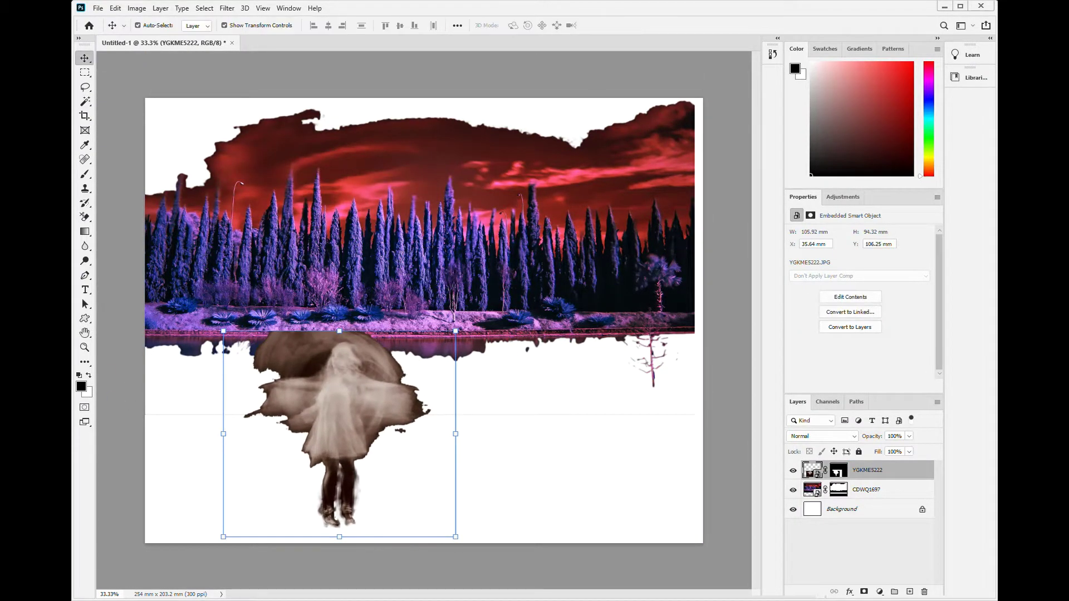
Place the planet poster and quick-select the two planets
left_click_drag(464, 230, 441, 250)
key("Return")
key("w")
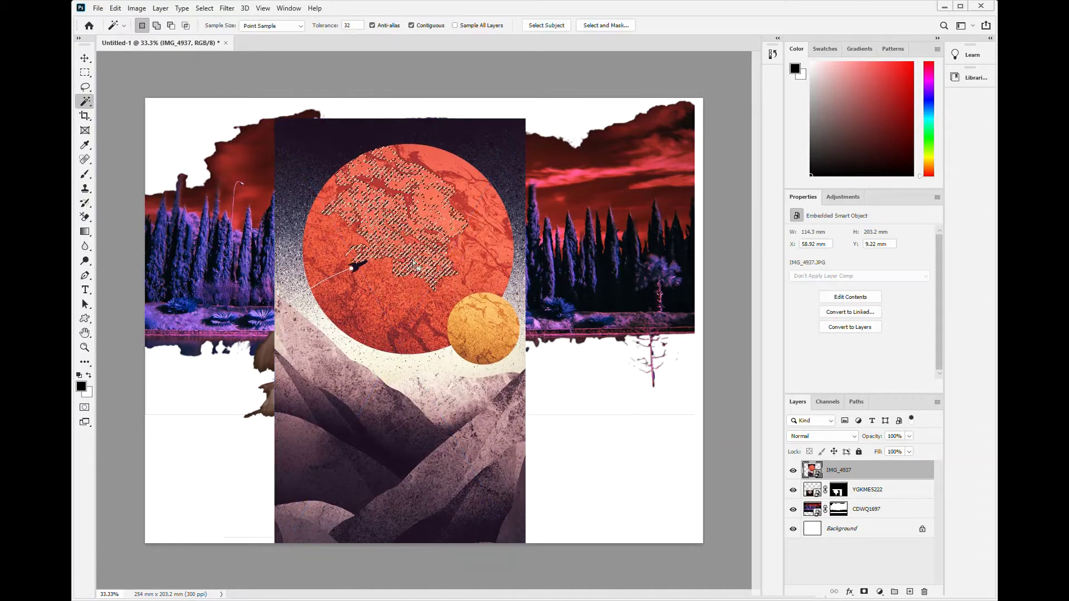
left_click(427, 166)
key("ctrl+d")
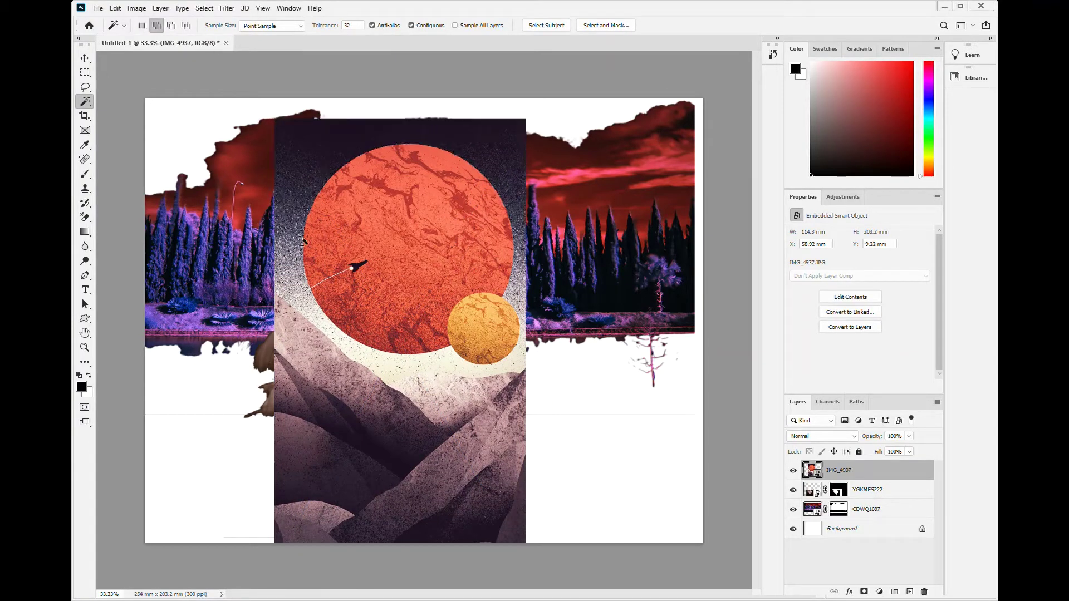
key("shift+w")
left_click_drag(393, 143, 418, 367)
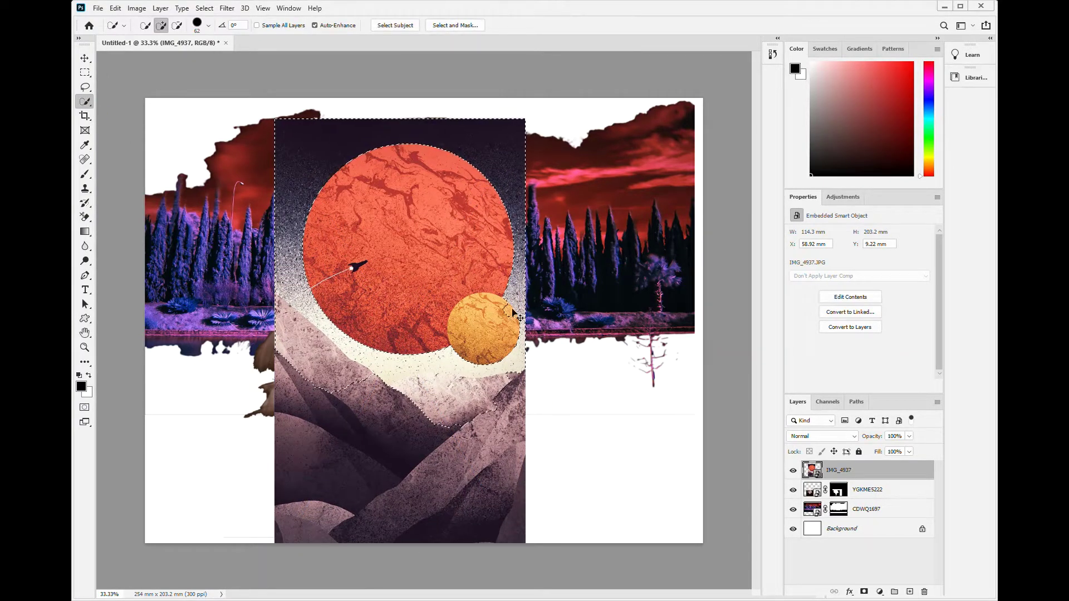
Brush out the mountains in Select and Mask and output the planets' mask
left_click(455, 25)
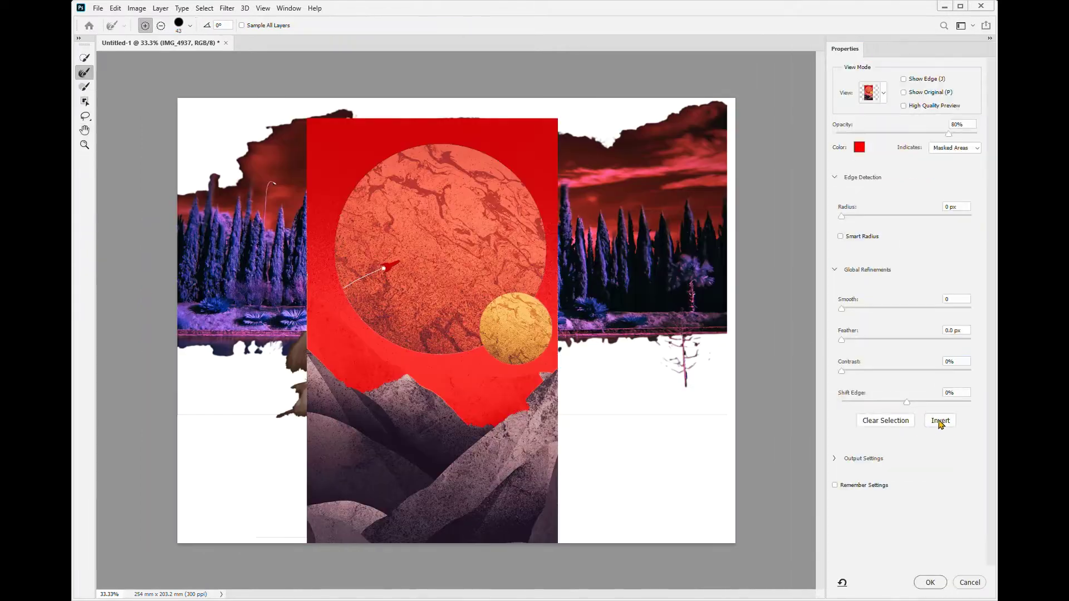
mouse_move(403, 418)
left_mouse_down()
mouse_move(506, 431)
mouse_move(570, 465)
left_mouse_up()
mouse_move(380, 382)
left_mouse_down()
mouse_move(315, 445)
mouse_move(557, 535)
mouse_move(401, 541)
mouse_move(320, 417)
left_mouse_up()
type("14")
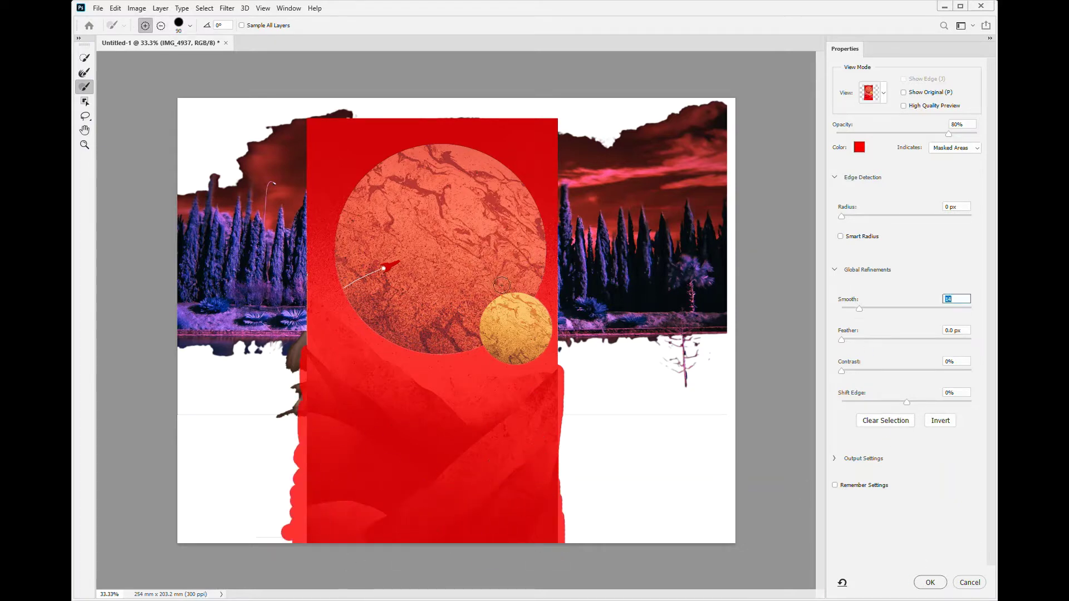
key("Return")
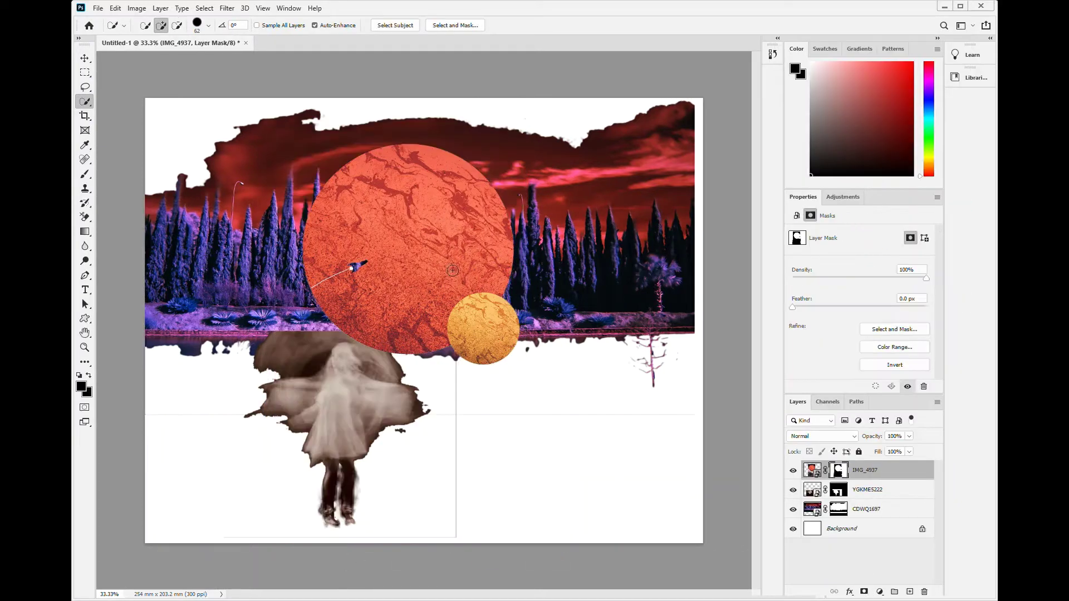
Move the masked planets into the top-left corner
key("v")
left_click_drag(473, 296, 186, 141)
left_click(328, 273)
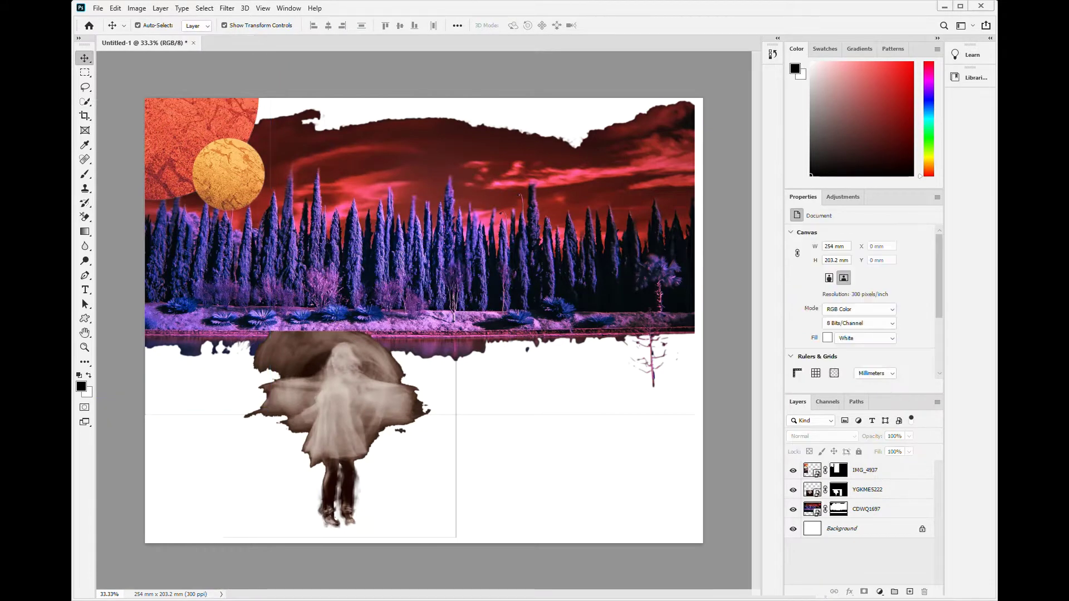
Place the fluid art on the right and mask out its dark strip
left_click_drag(431, 226, 560, 226)
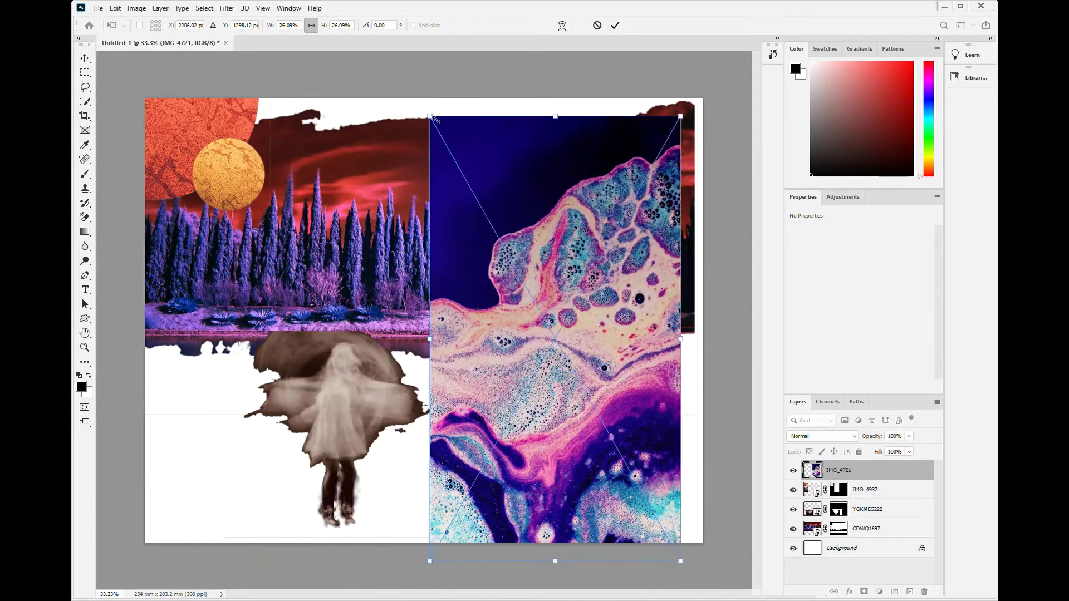
left_click_drag(429, 98, 520, 221)
key("Return")
key("w")
left_click_drag(585, 257, 536, 354)
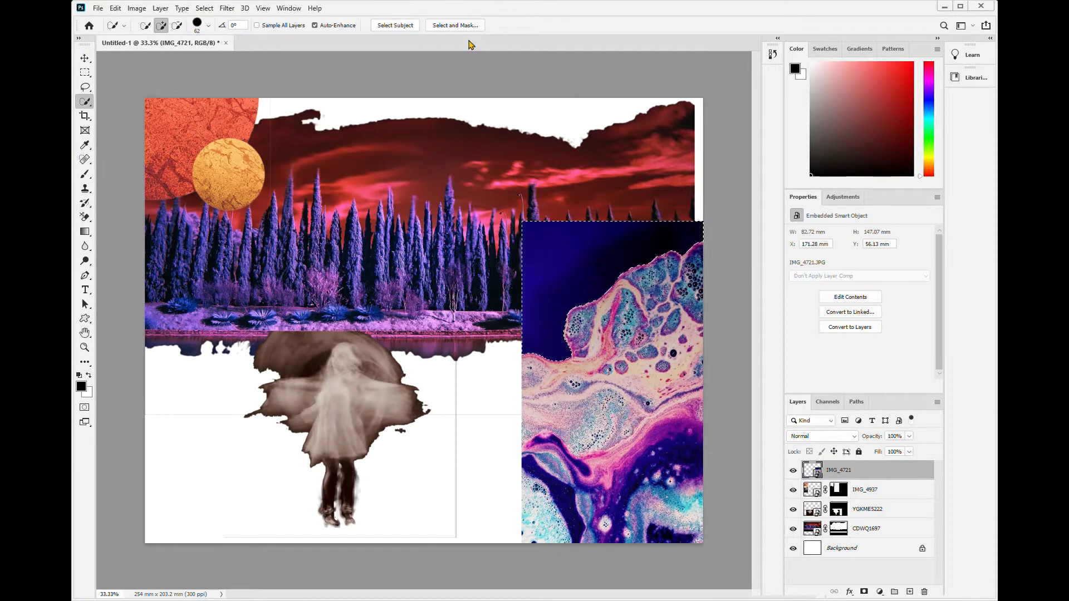
left_click_drag(585, 269, 571, 511)
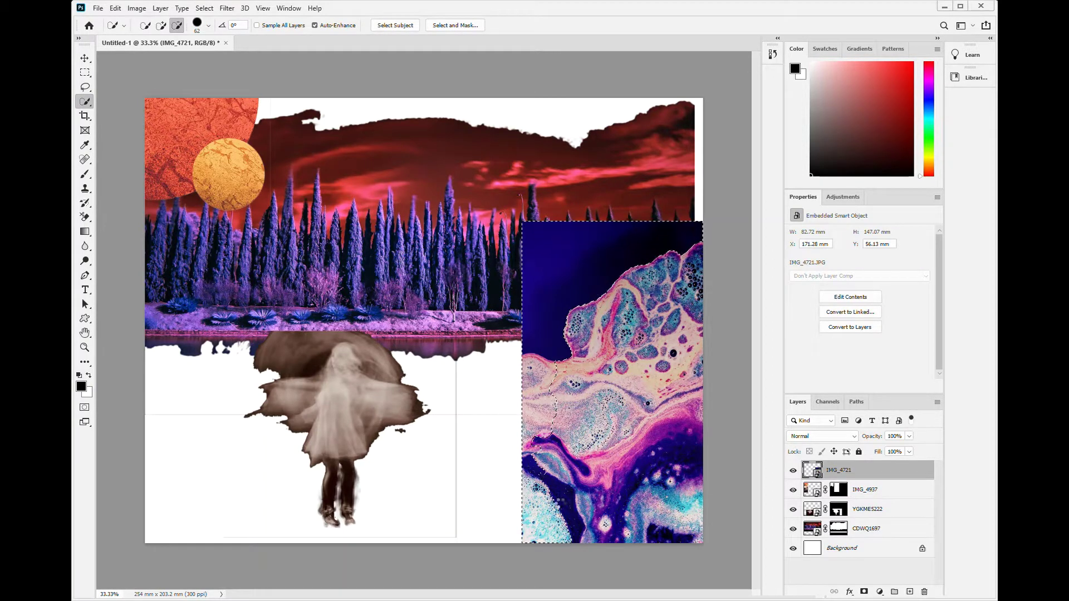
left_click(460, 26)
key("Return")
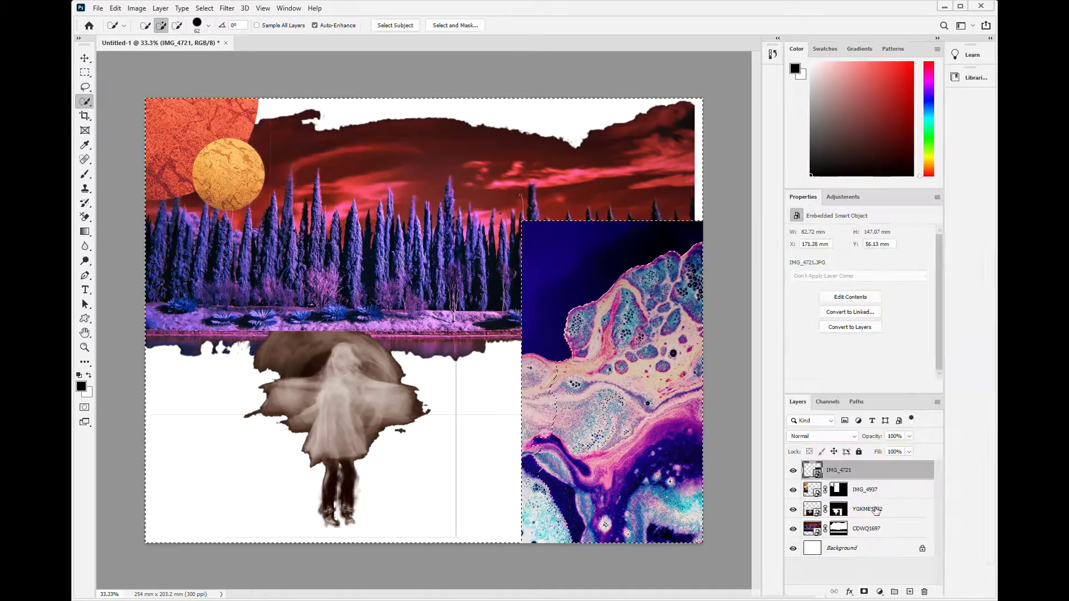
Enlarge the forest layer slightly to 101.56%
key("ctrl+t")
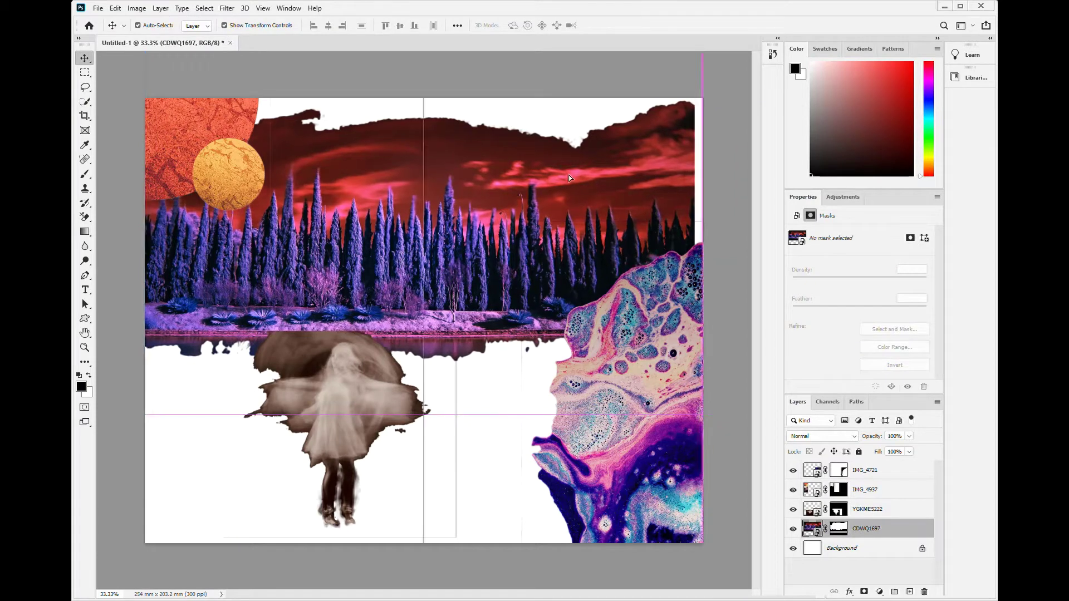
left_click_drag(703, 414, 718, 409)
key("Return")
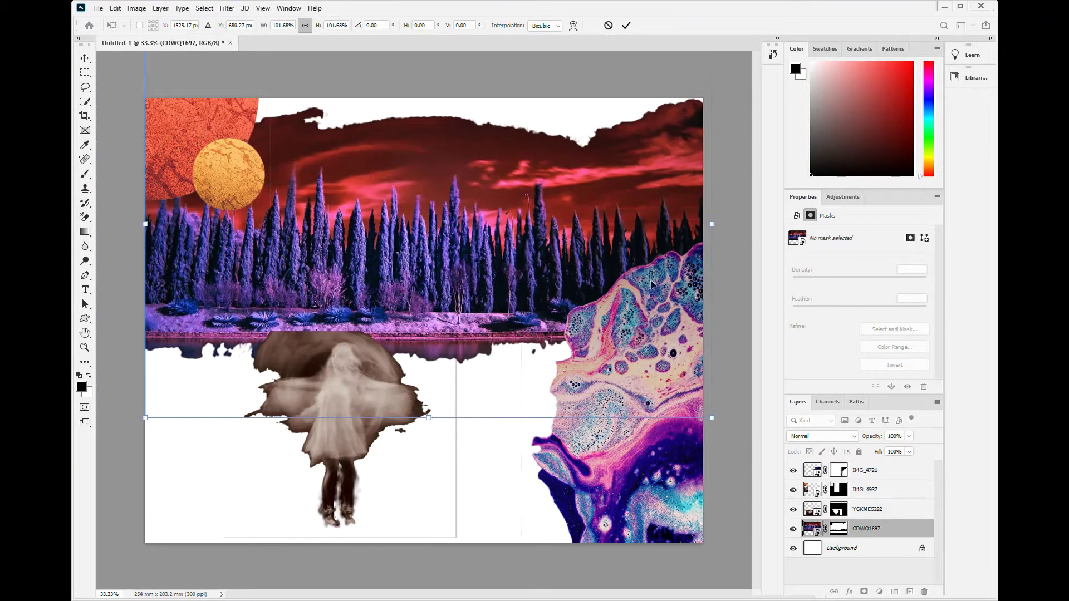
Rotate the planets by -24.87° and place the ARCHAEOLOGY poster
left_click(637, 376)
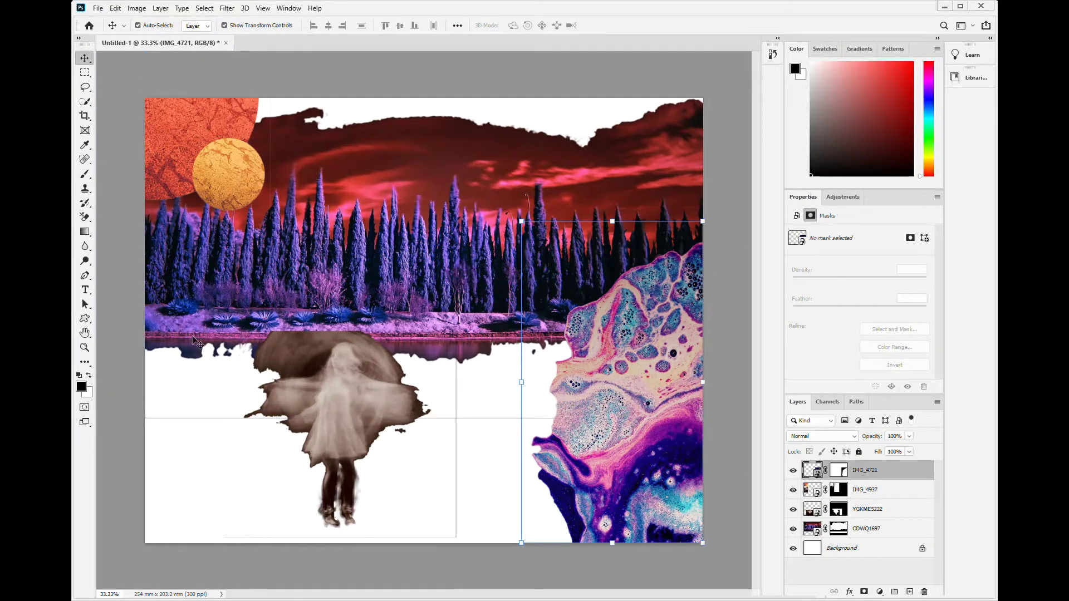
left_click(201, 147)
key("ctrl+t")
mouse_move(200, 147)
left_mouse_down()
mouse_move(208, 134)
mouse_move(201, 142)
left_mouse_up()
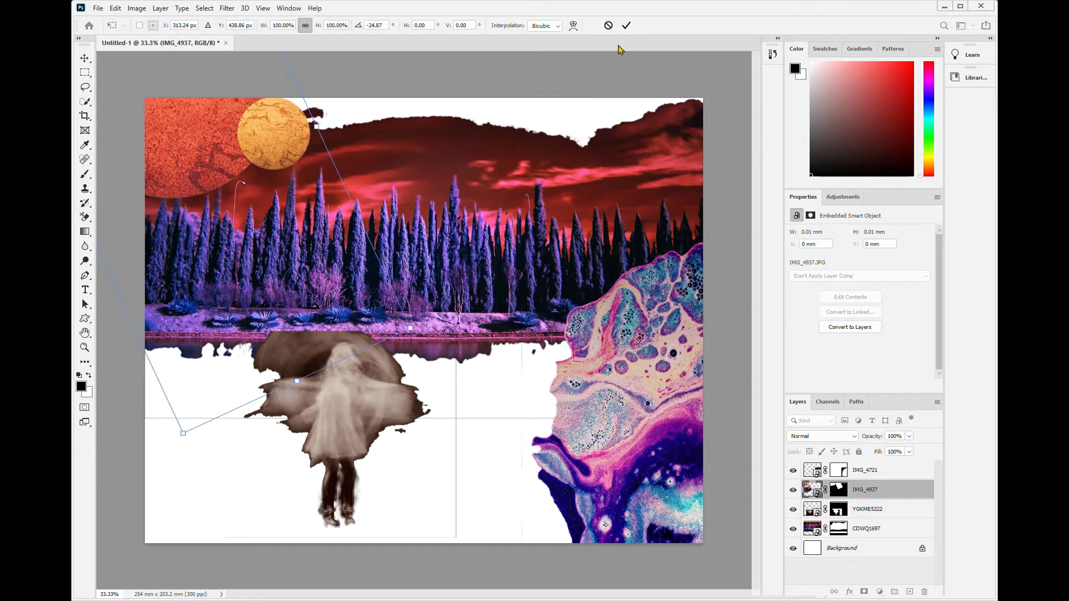
key("Return")
left_click(412, 116)
left_click_drag(98, 367, 311, 158)
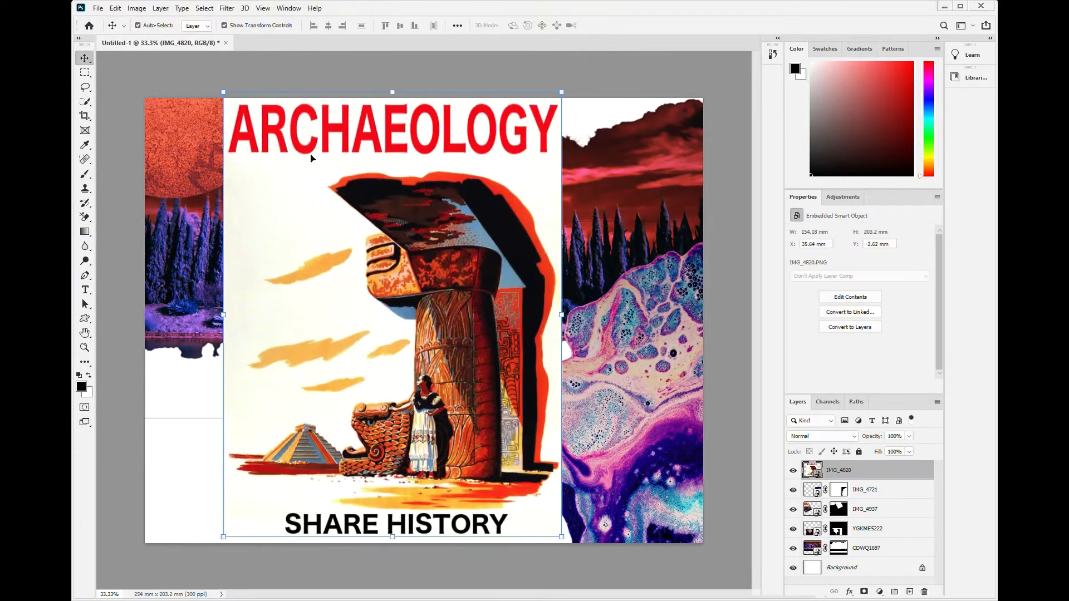
Mask the ARCHAEOLOGY poster artwork, subtracting the SHARE HISTORY letters
key("w")
mouse_move(345, 267)
left_mouse_down()
mouse_move(556, 353)
mouse_move(274, 382)
mouse_move(397, 242)
left_mouse_up()
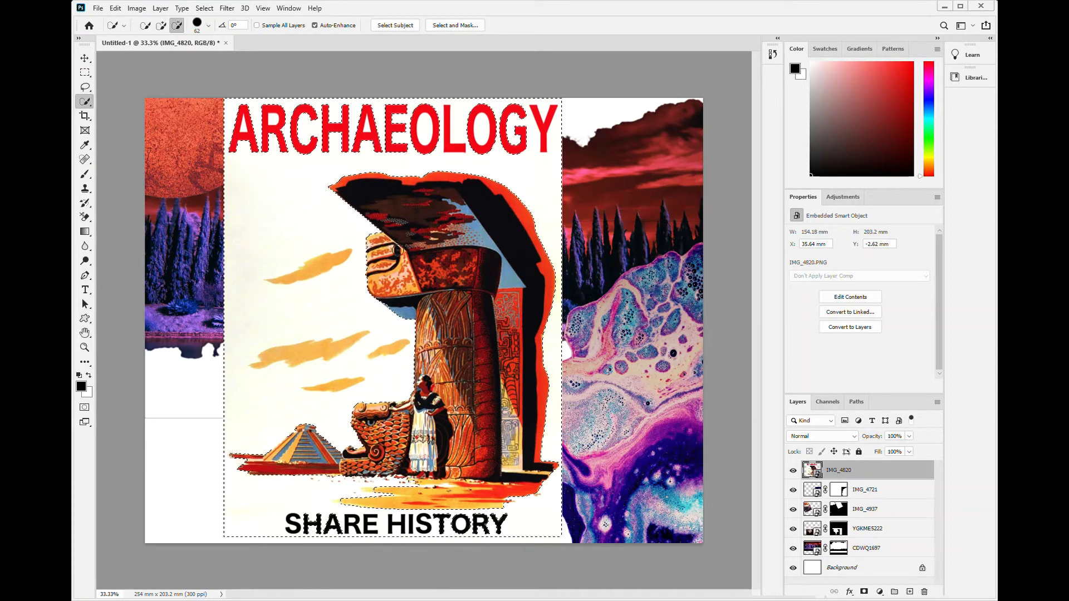
left_click(455, 25)
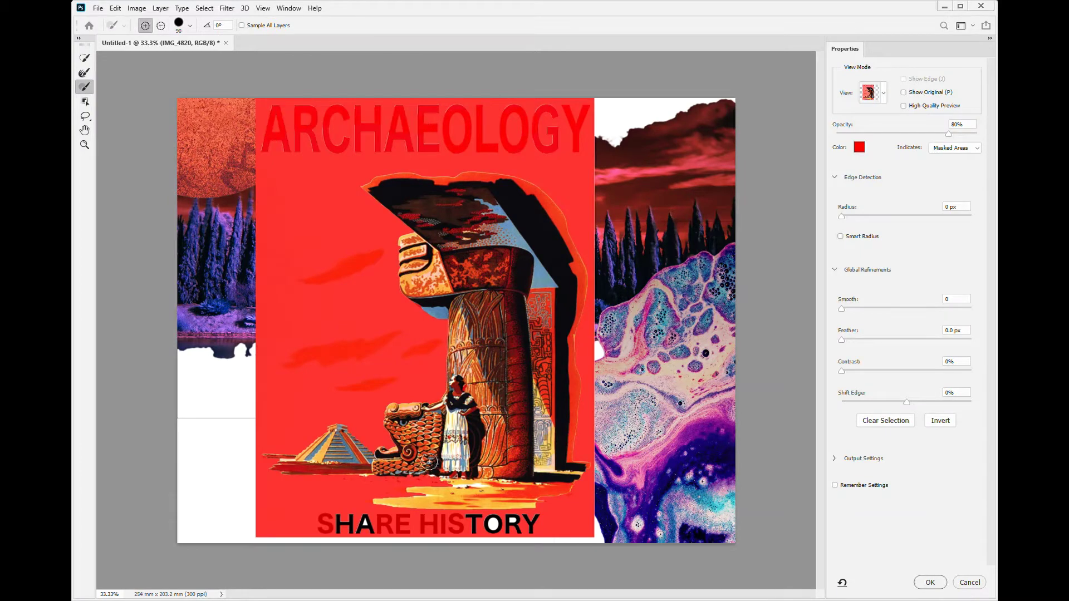
left_click_drag(429, 461, 339, 538)
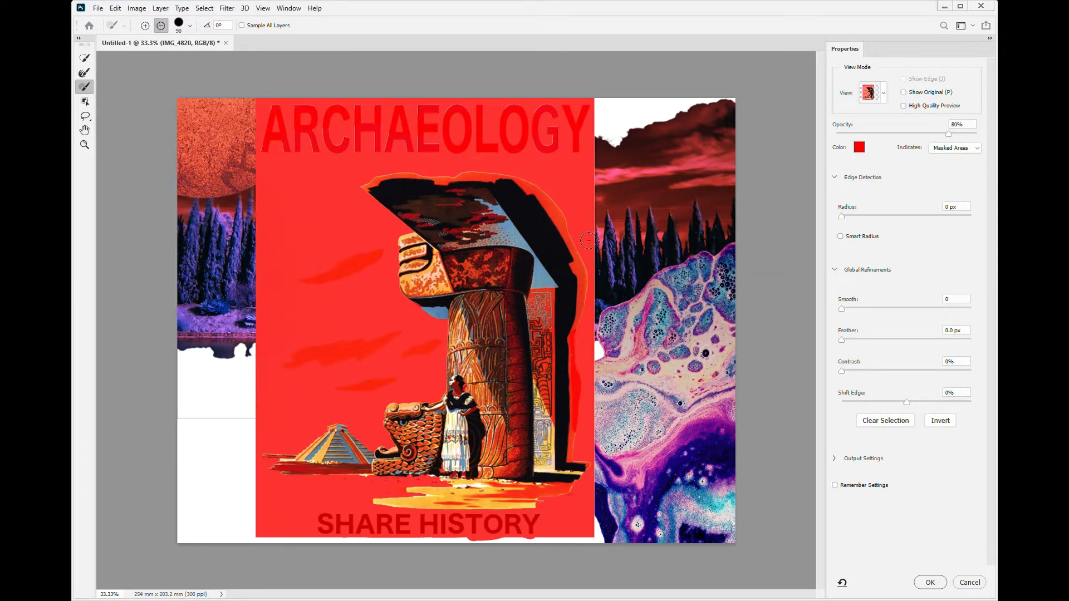
type("25")
key("Return")
Shrink the pillar scene to about 63% and move it into place
key("ctrl+t")
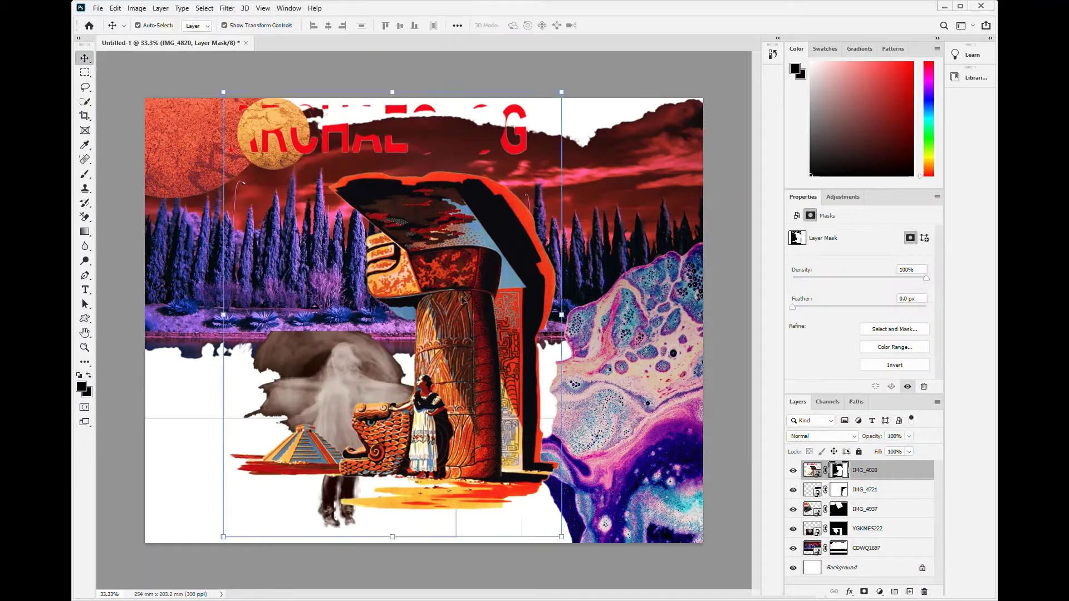
left_click_drag(255, 98, 384, 262)
left_click_drag(490, 295, 518, 314)
key("Return")
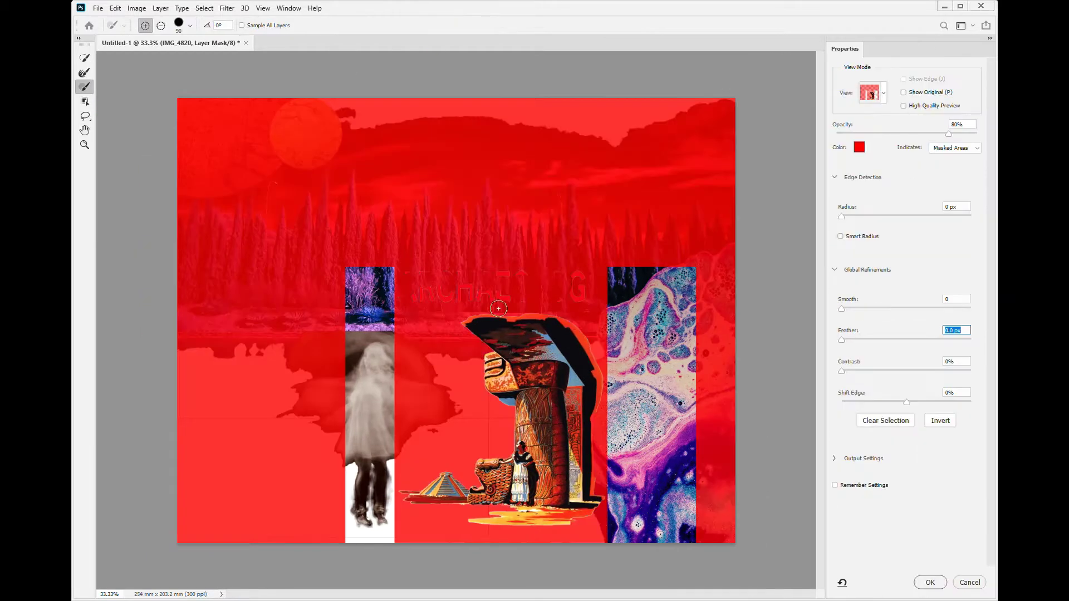
Reposition the pillar scene, moving it up-left and then down-right
key("v")
key("w")
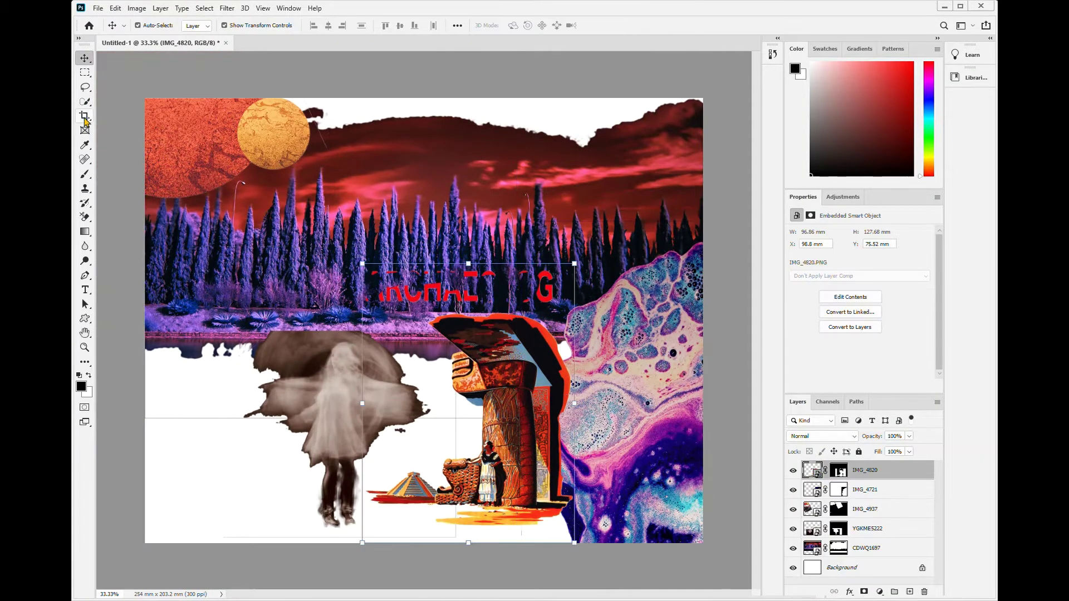
left_click(84, 117)
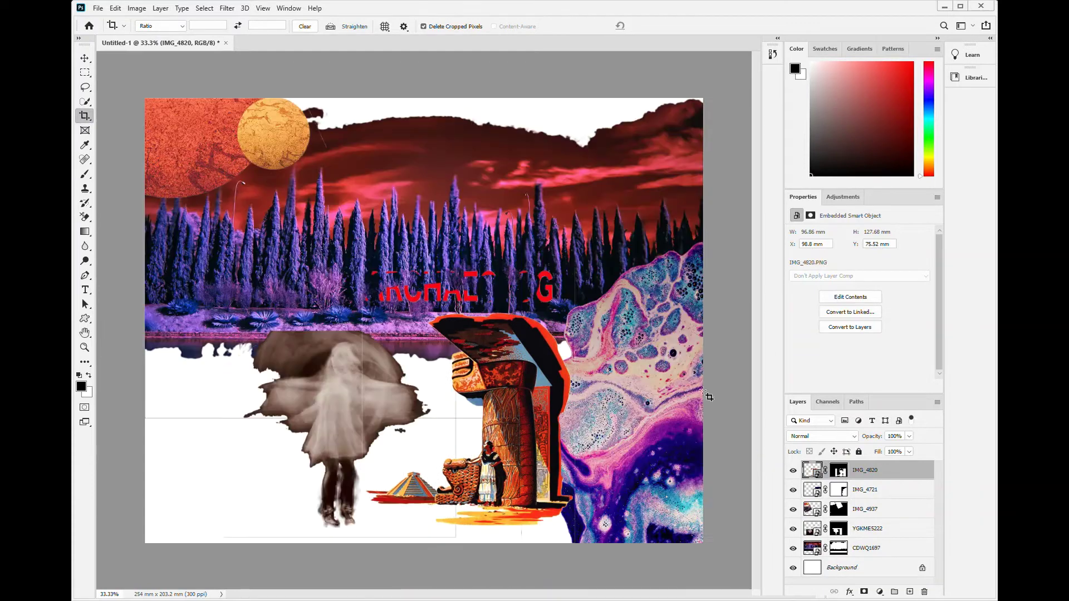
key("v")
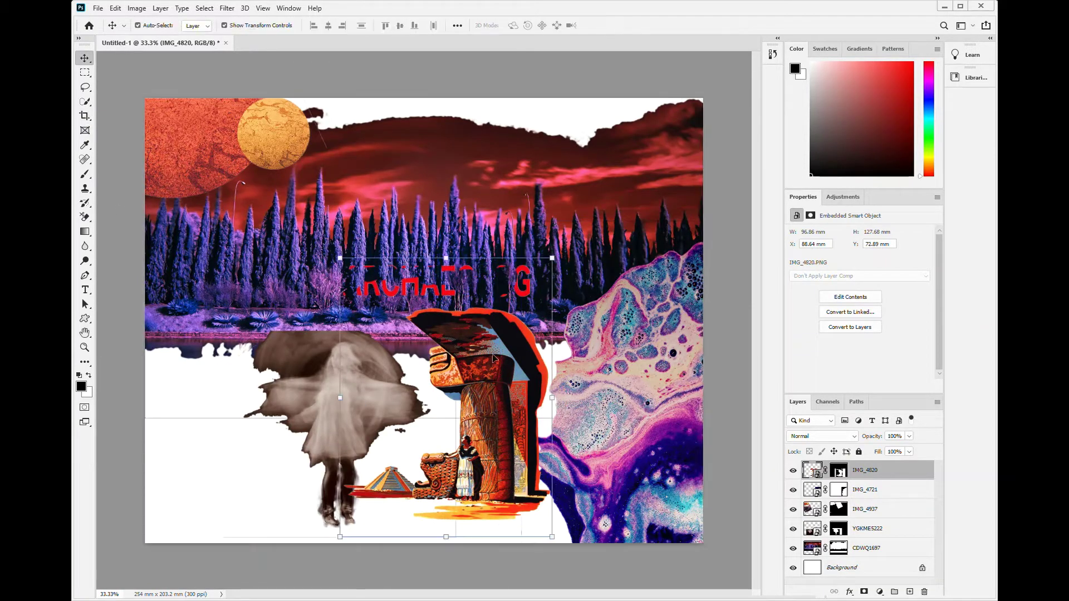
left_click_drag(430, 347, 382, 207)
key("w")
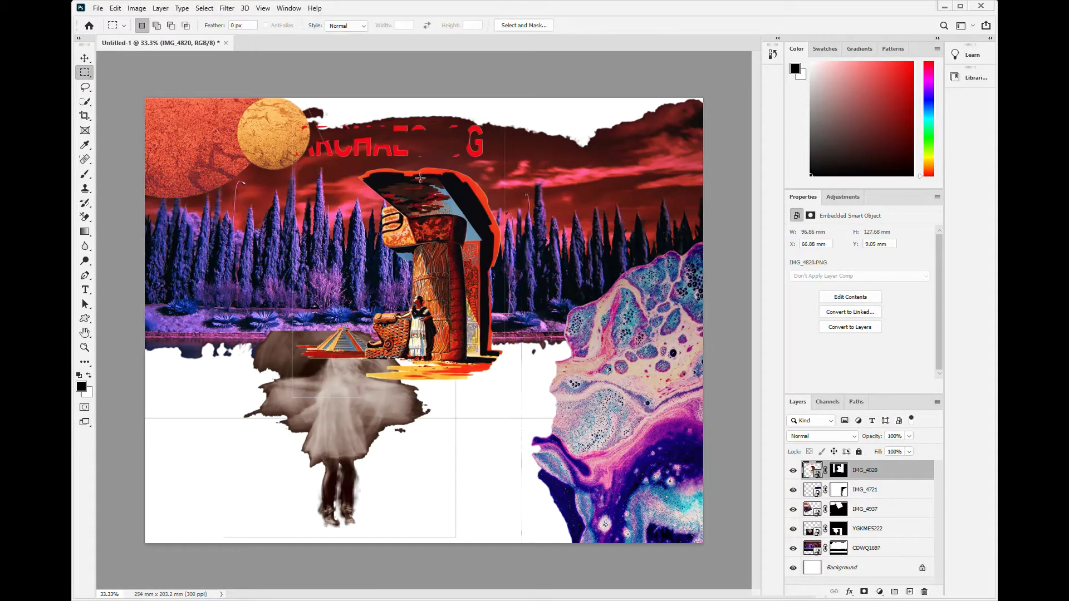
left_click_drag(428, 238, 443, 261)
left_click_drag(442, 138, 501, 299)
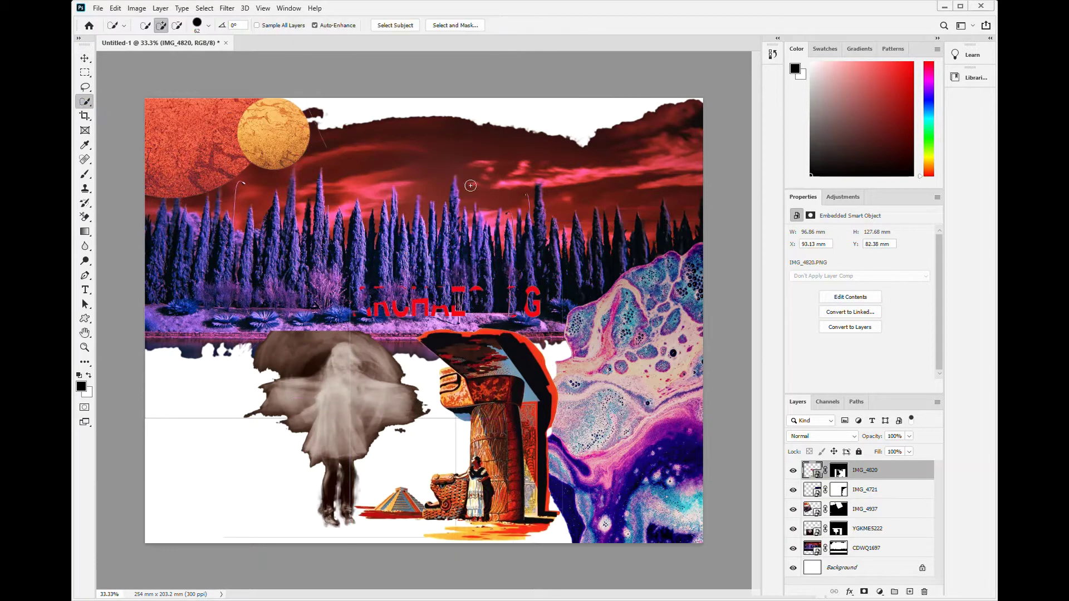
key("alt+ctrl+r")
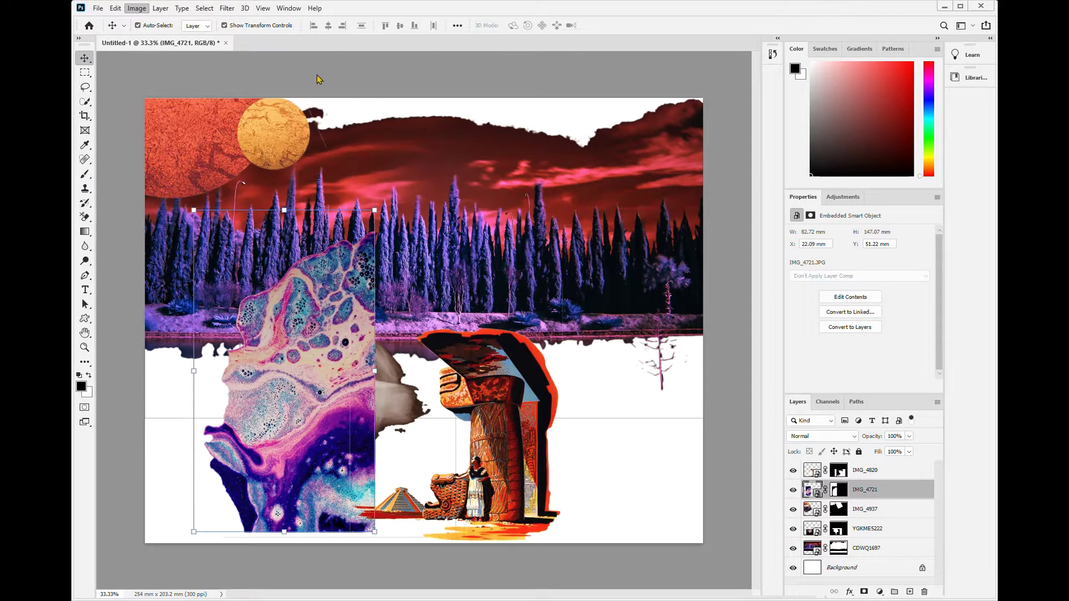
Rotate the marbled art lower-left, move the pillars top-right, and stack the ghost figure above
mouse_move(392, 212)
left_mouse_down()
mouse_move(527, 445)
mouse_move(659, 434)
mouse_move(651, 263)
left_mouse_up()
key("Return")
key("ctrl+t")
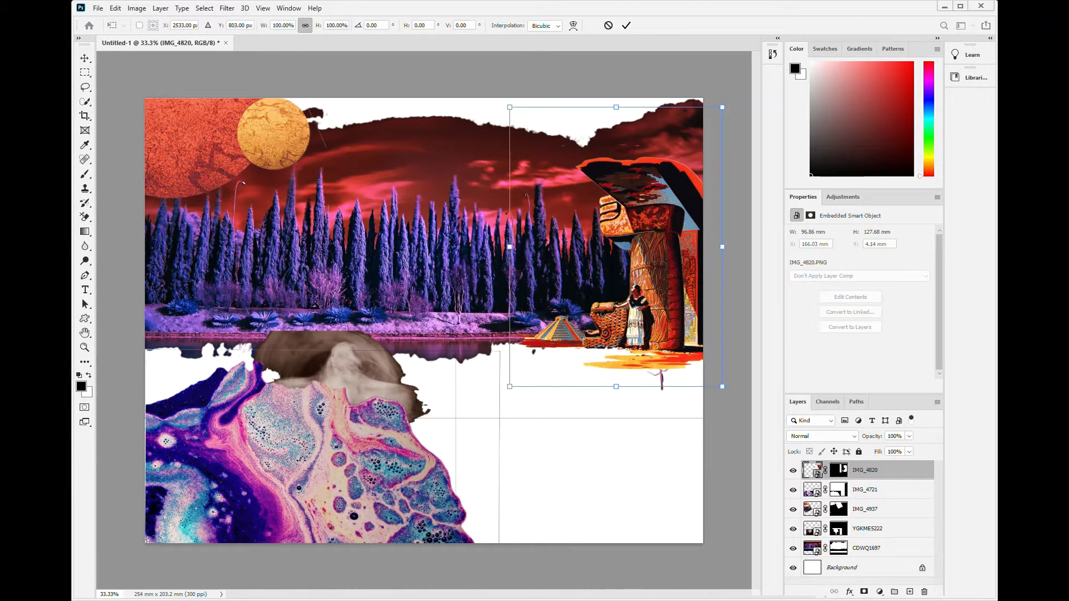
key("Return")
left_click(401, 372)
key("ctrl+]")
key("ctrl+]")
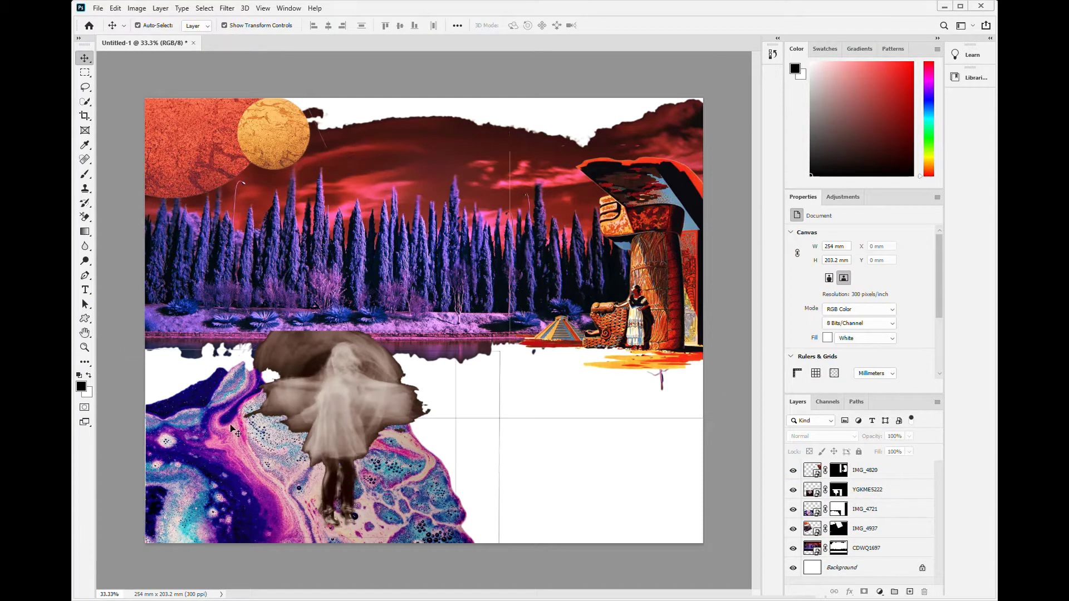
Mask the plant by selecting its beige background, inverting, and smoothing edges to 7
key("Return")
key("w")
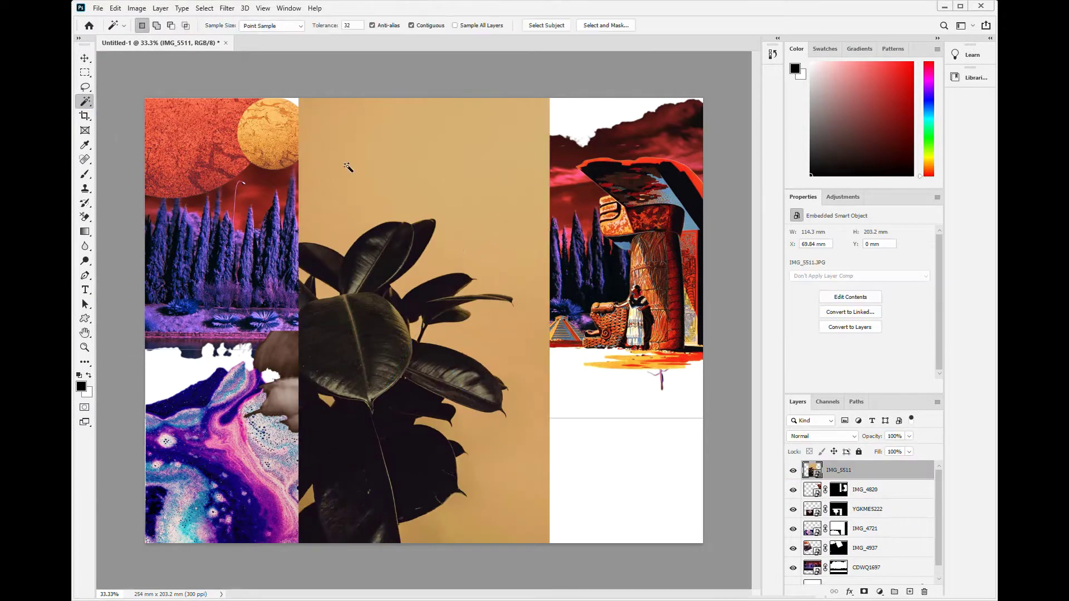
left_click(314, 507)
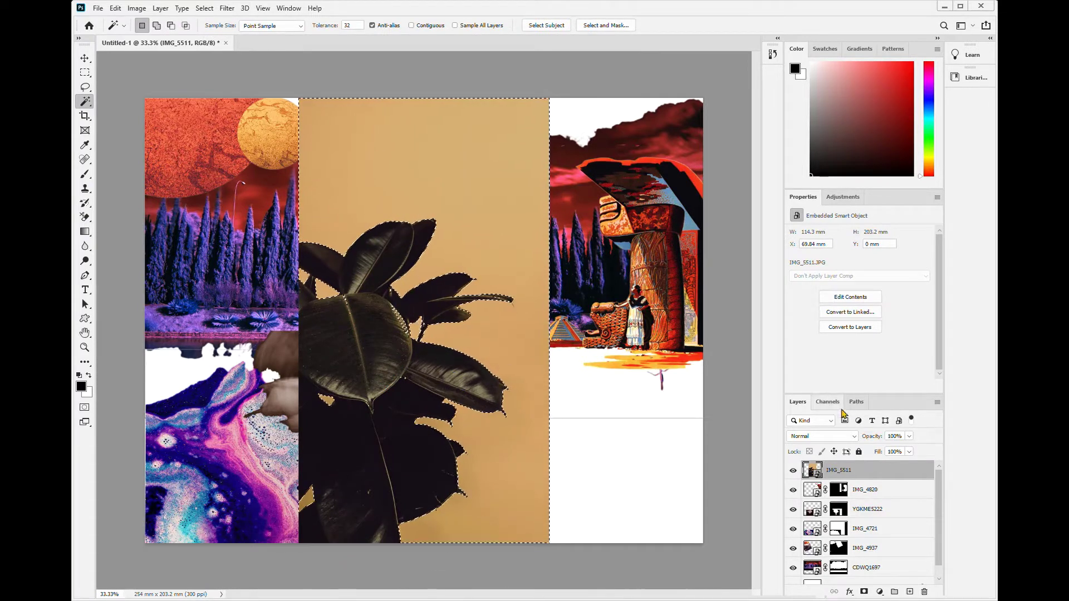
key("ctrl+alt+r")
left_click_drag(442, 348, 428, 307)
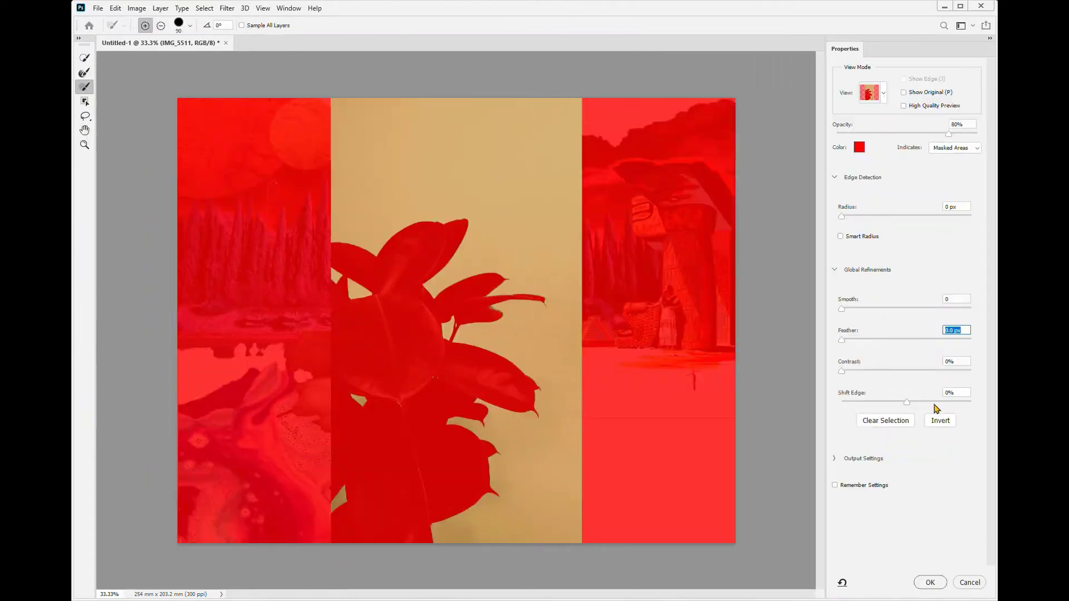
left_click(939, 420)
left_click_drag(841, 309, 861, 314)
left_click(930, 582)
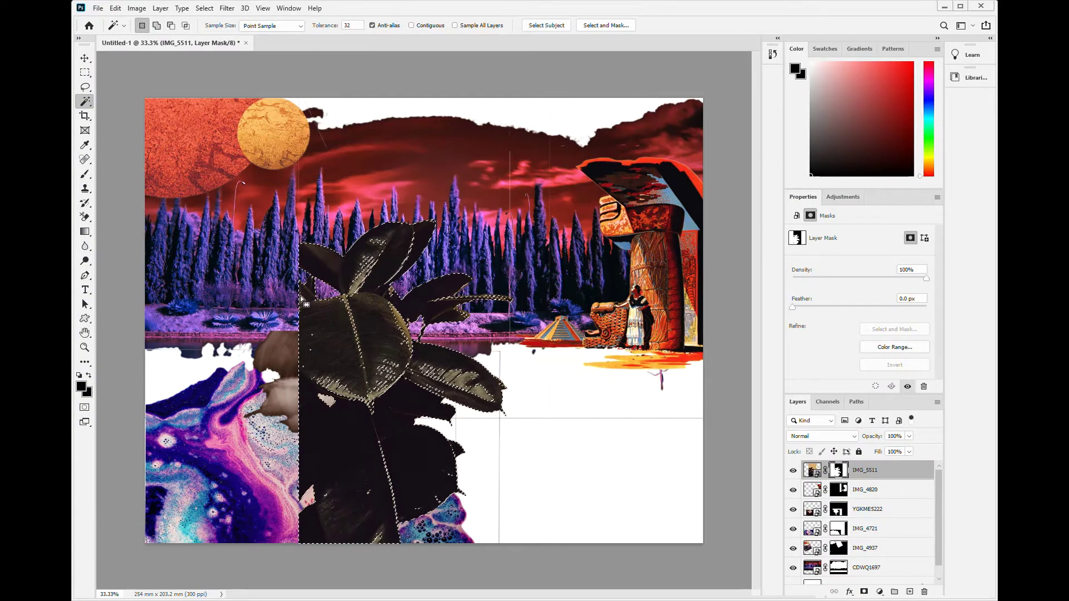
Shrink the plant to about 45%, rotate it, and set it against the left edge
key("ctrl+t")
left_click_drag(318, 539, 250, 418)
mouse_move(159, 331)
left_mouse_down()
mouse_move(195, 345)
mouse_move(357, 278)
mouse_move(299, 321)
mouse_move(190, 362)
left_mouse_up()
left_click(812, 471)
mouse_move(262, 290)
left_mouse_down()
mouse_move(256, 383)
mouse_move(234, 298)
left_mouse_up()
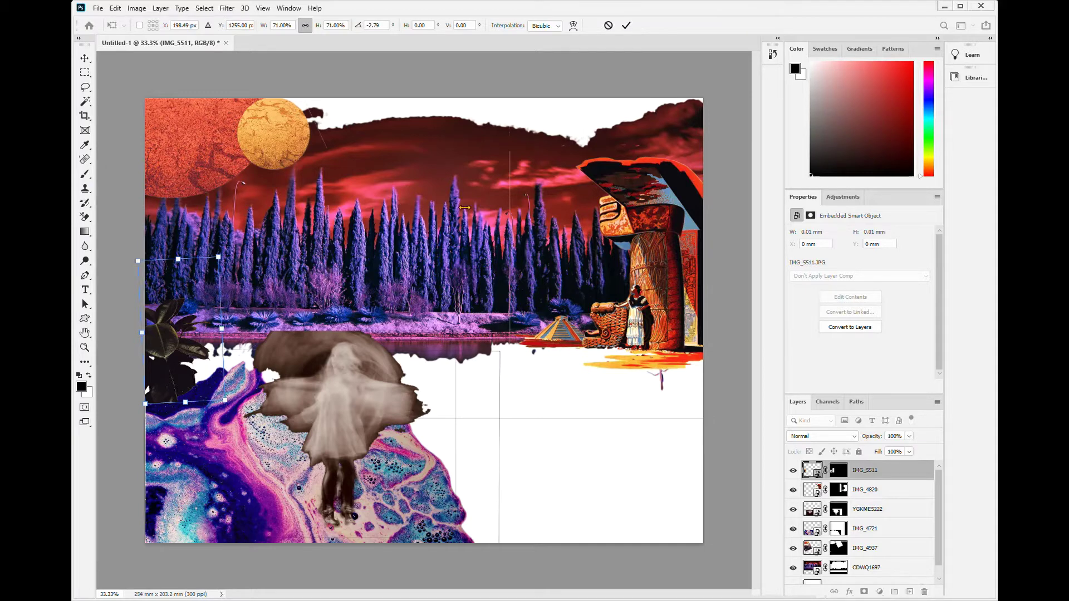
key("Return")
key("Return")
Place the starry artwork and mask its three parrots with Select and Mask
key("l")
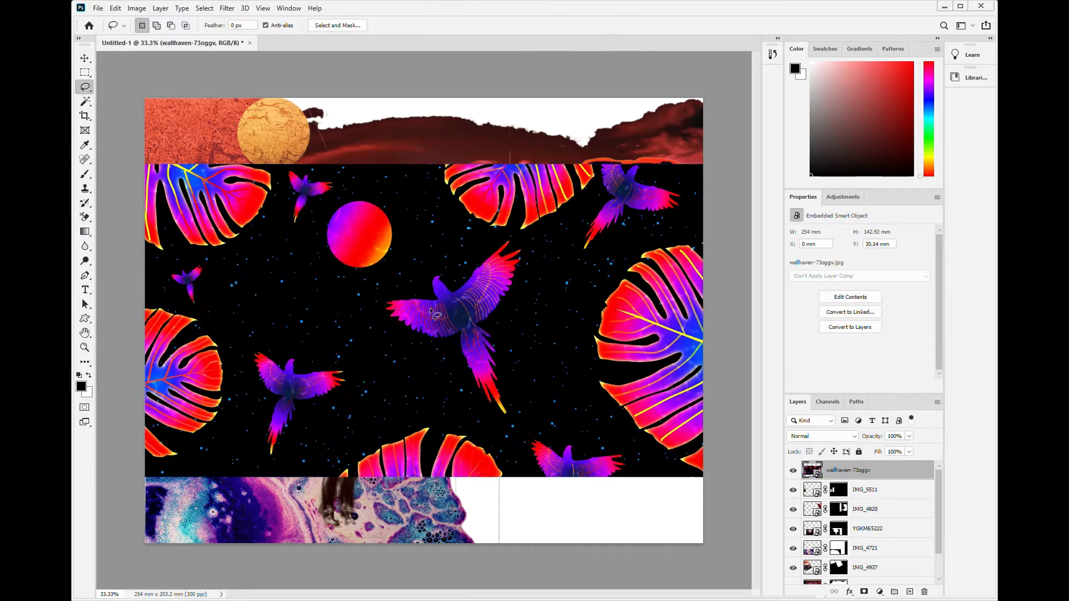
key("w")
left_click_drag(429, 323, 499, 383)
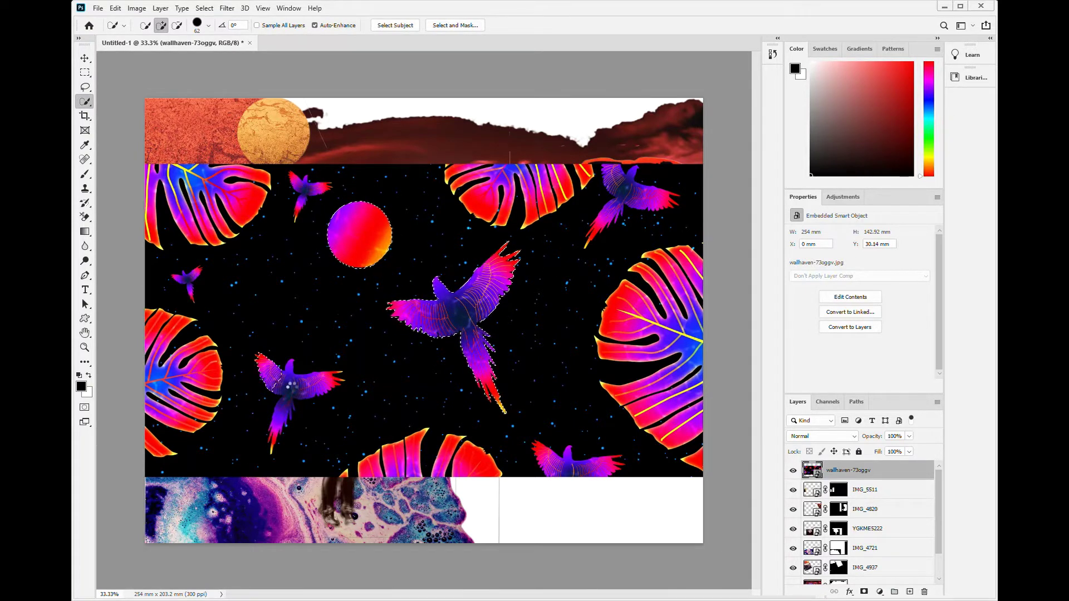
left_click_drag(298, 385, 277, 426)
left_click(624, 185)
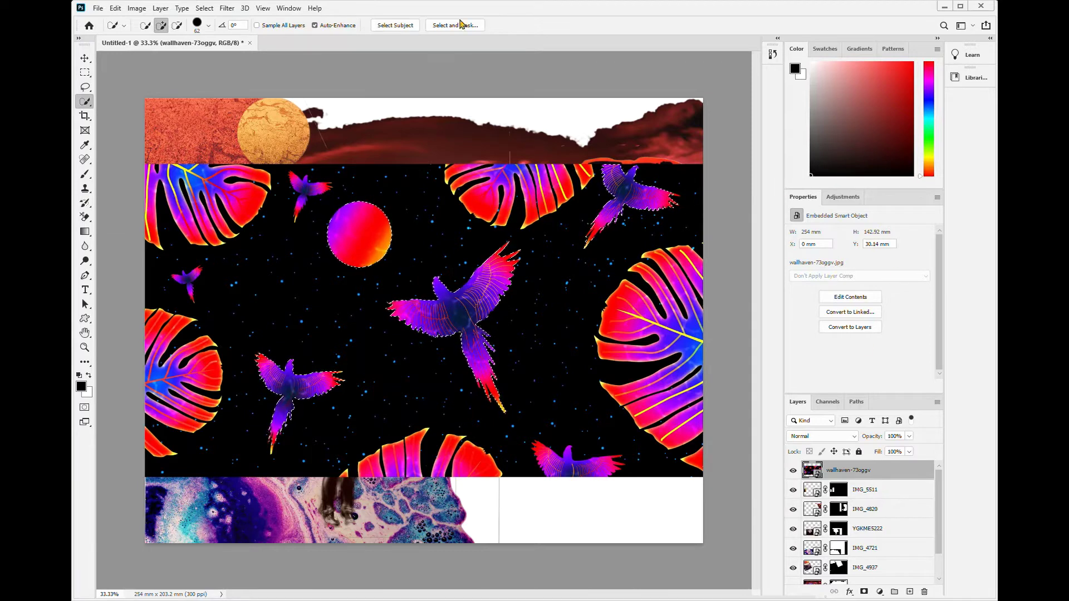
left_click(454, 26)
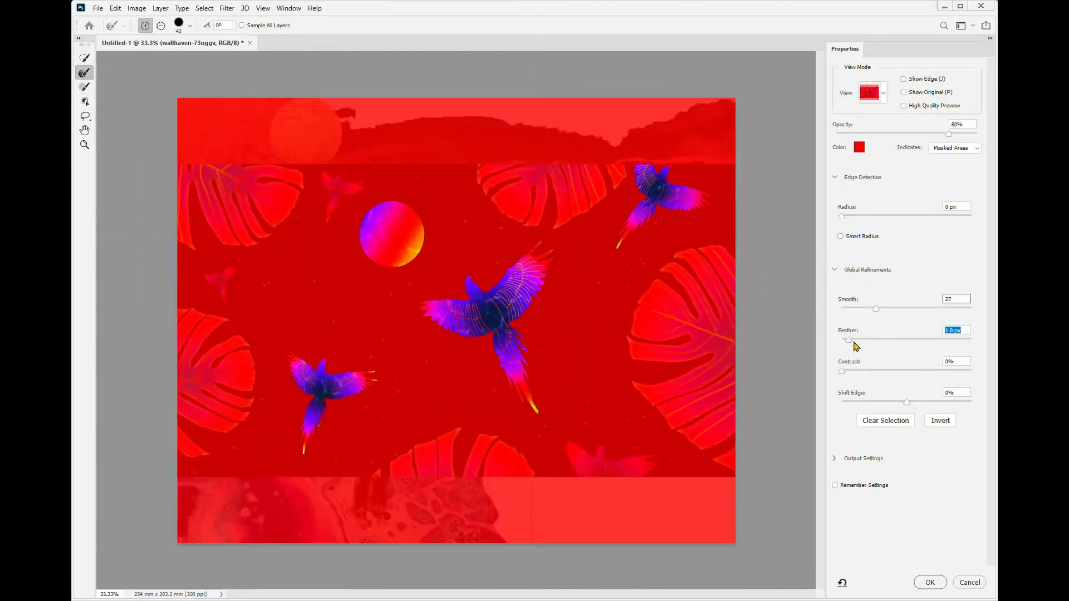
left_click(930, 582)
Scale the parrots to about 62% and tilt them into position over the forest
key("ctrl+t")
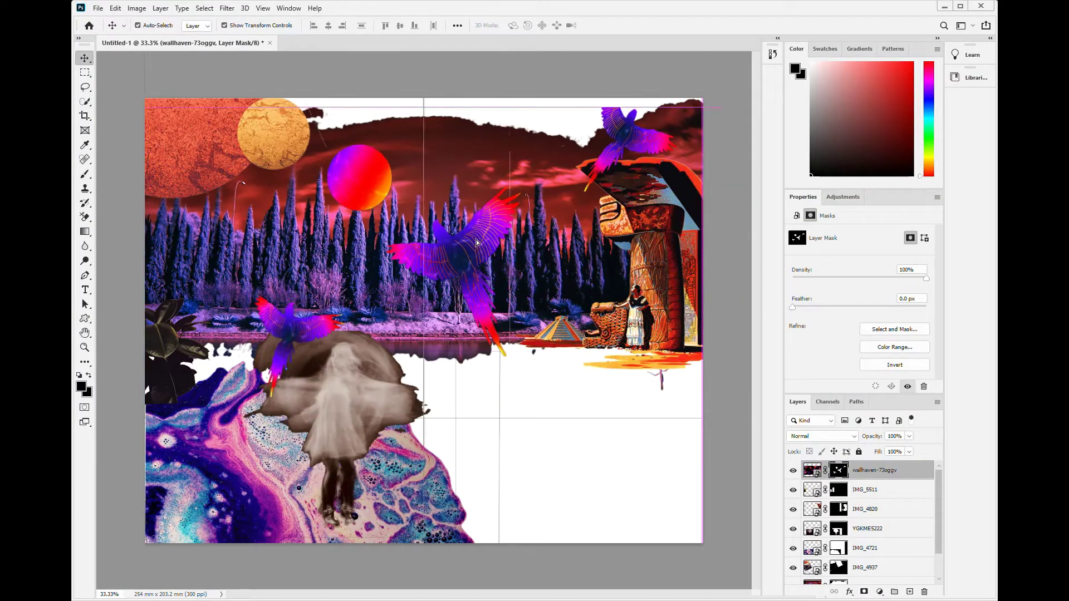
left_click_drag(144, 164, 312, 202)
left_click_drag(595, 149, 579, 184)
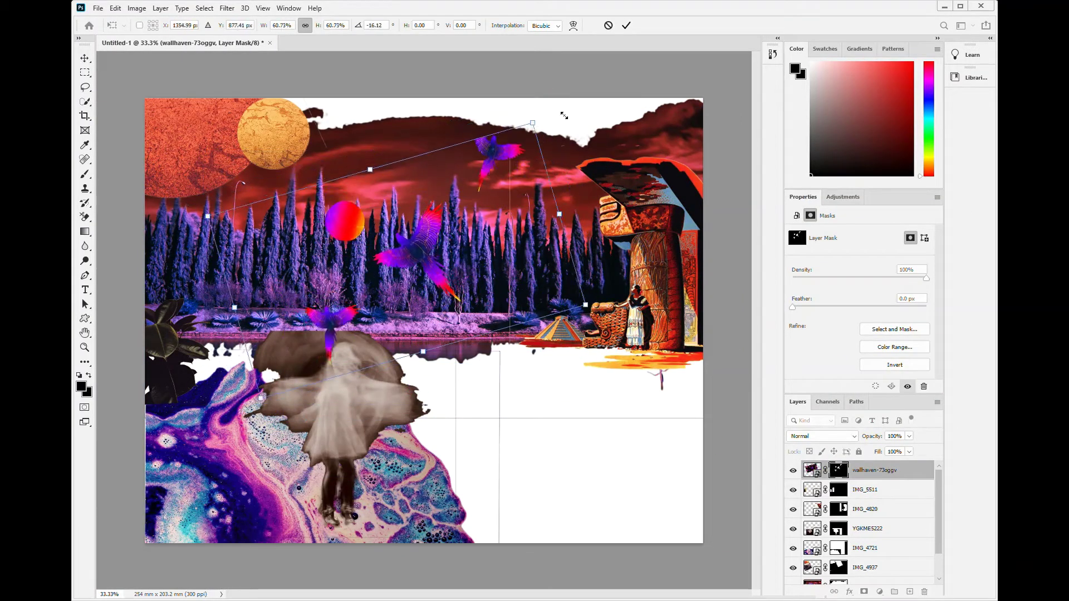
left_click_drag(362, 262, 528, 289)
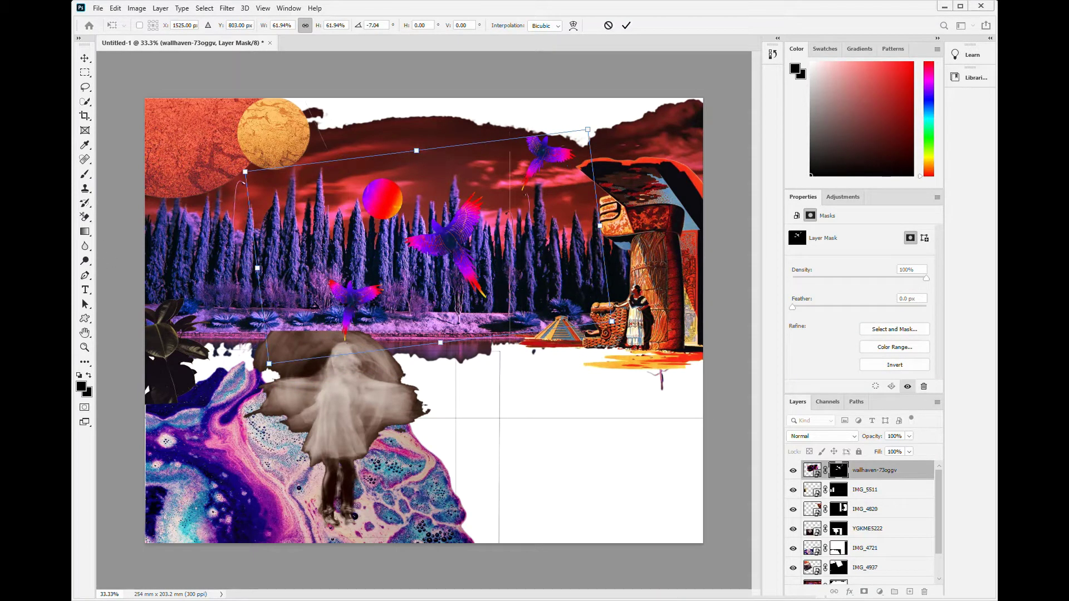
left_click(626, 25)
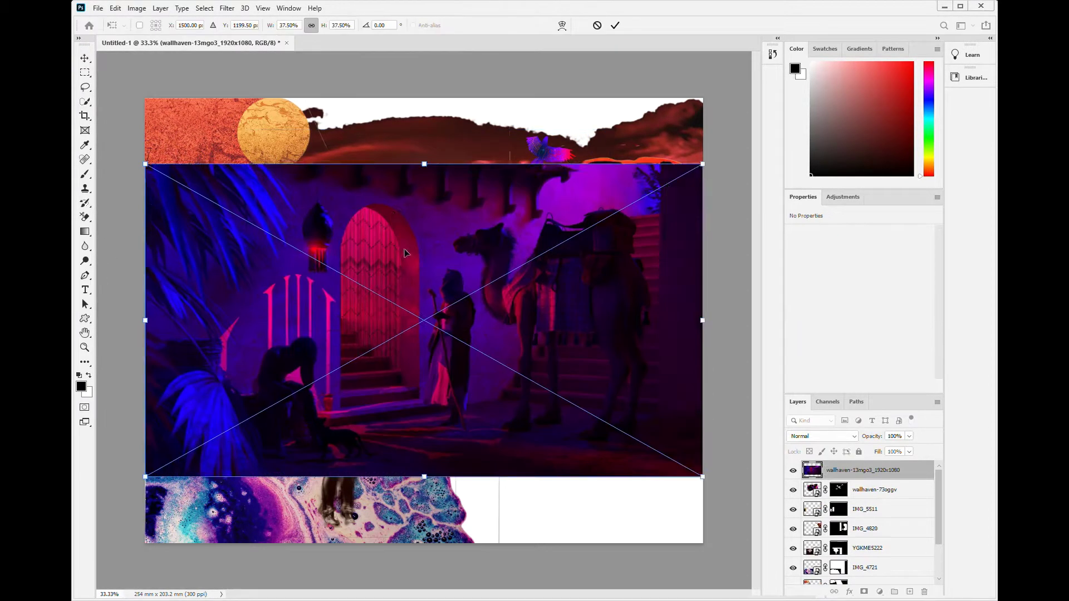
Place the purple archway scene and mask the archway, lantern and pillars without foliage
key("Return")
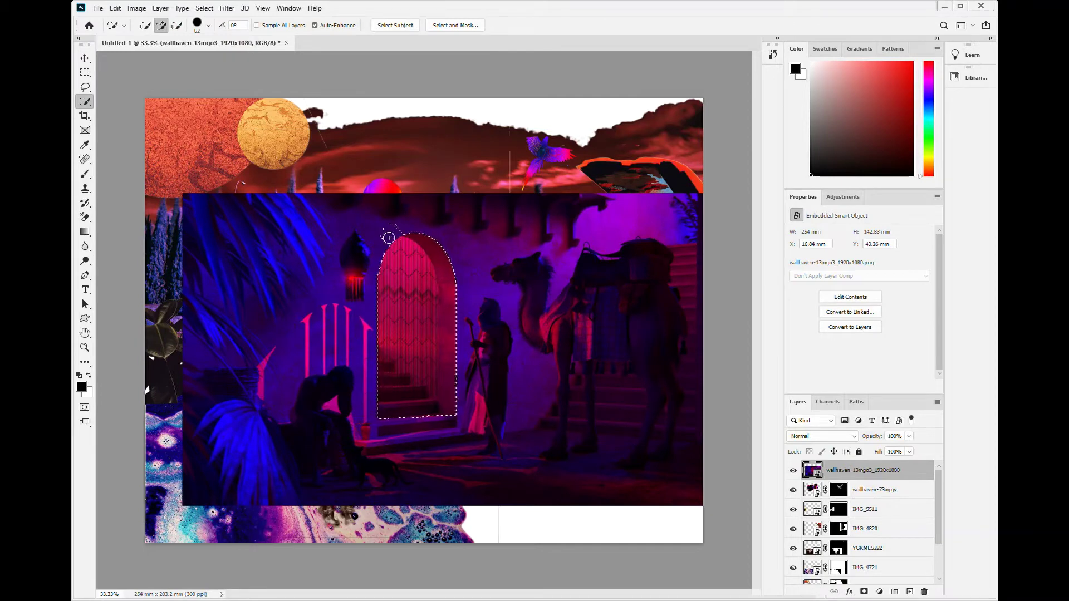
mouse_move(357, 261)
left_mouse_down()
mouse_move(336, 358)
mouse_move(332, 320)
mouse_move(507, 464)
left_mouse_up()
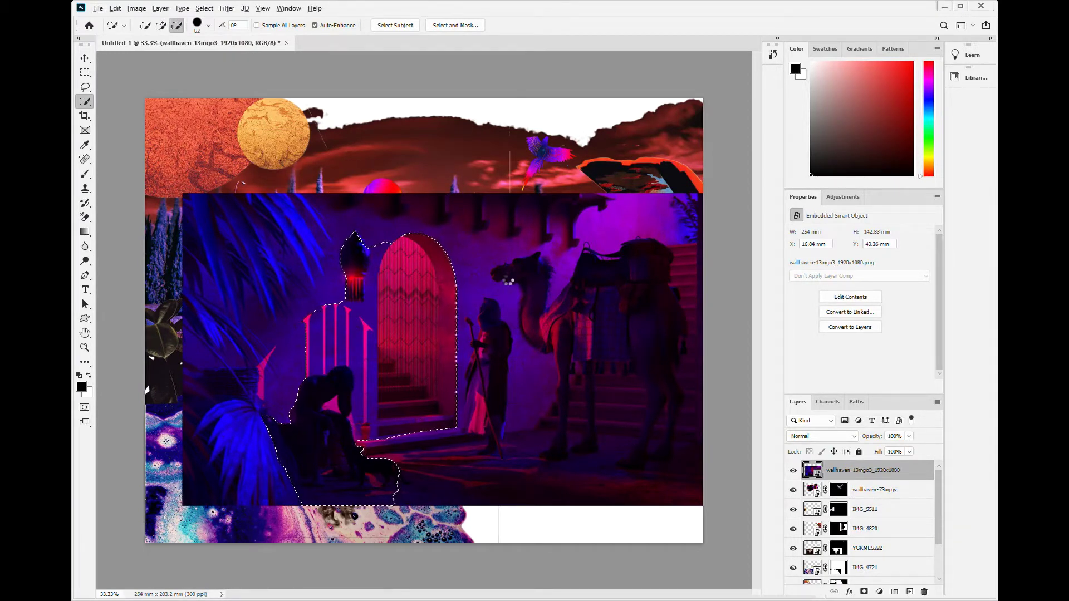
left_click_drag(292, 227, 556, 290)
key("ctrl+alt+r")
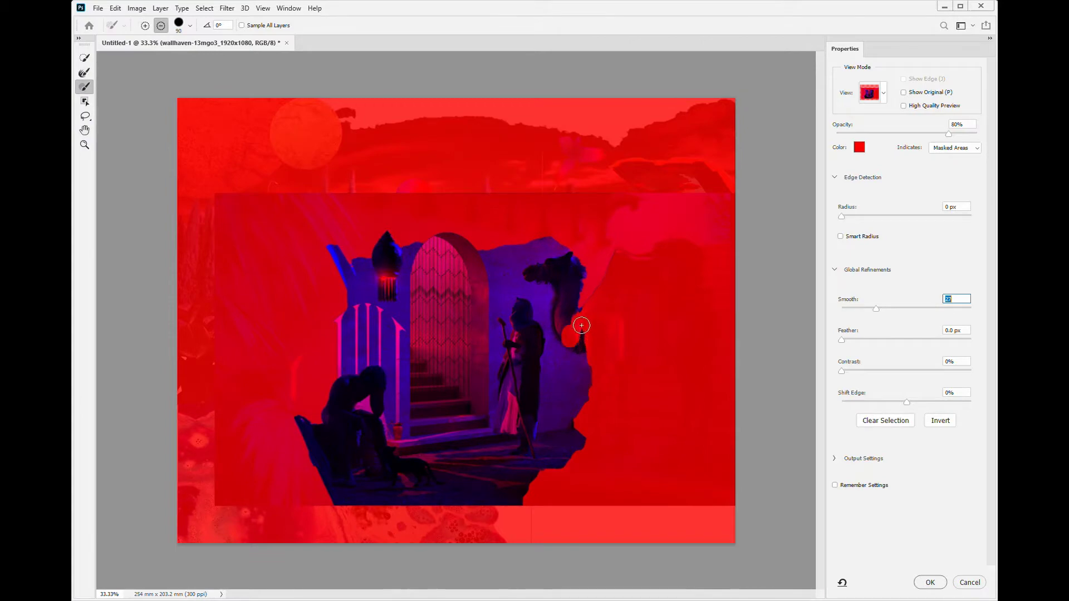
left_click_drag(581, 326, 575, 355)
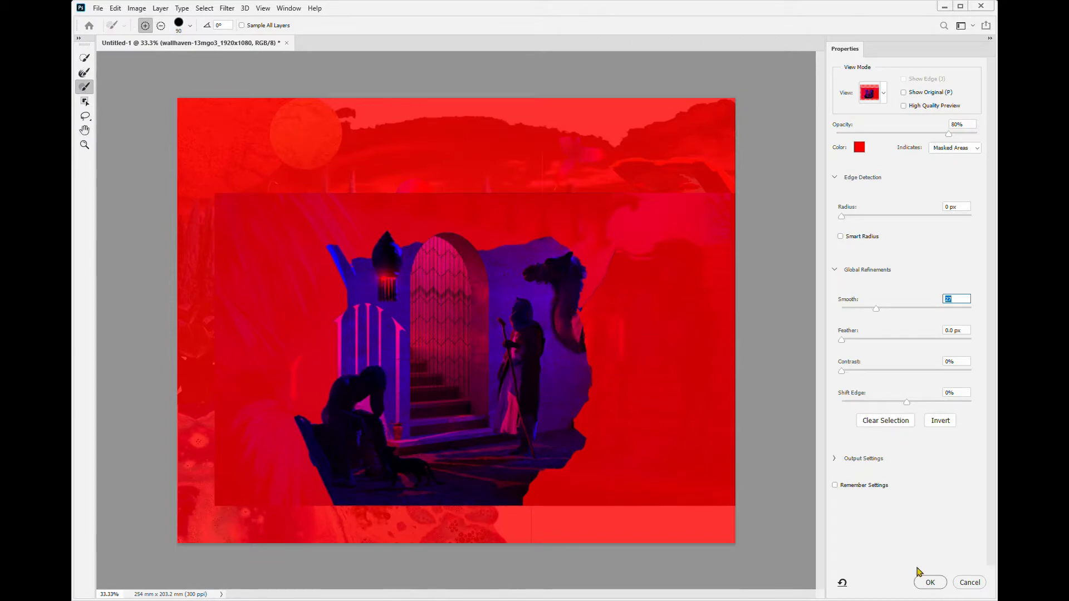
key("Return")
Shrink the archway scene into the lower right and send it to the back
key("ctrl+t")
left_click_drag(518, 374, 448, 377)
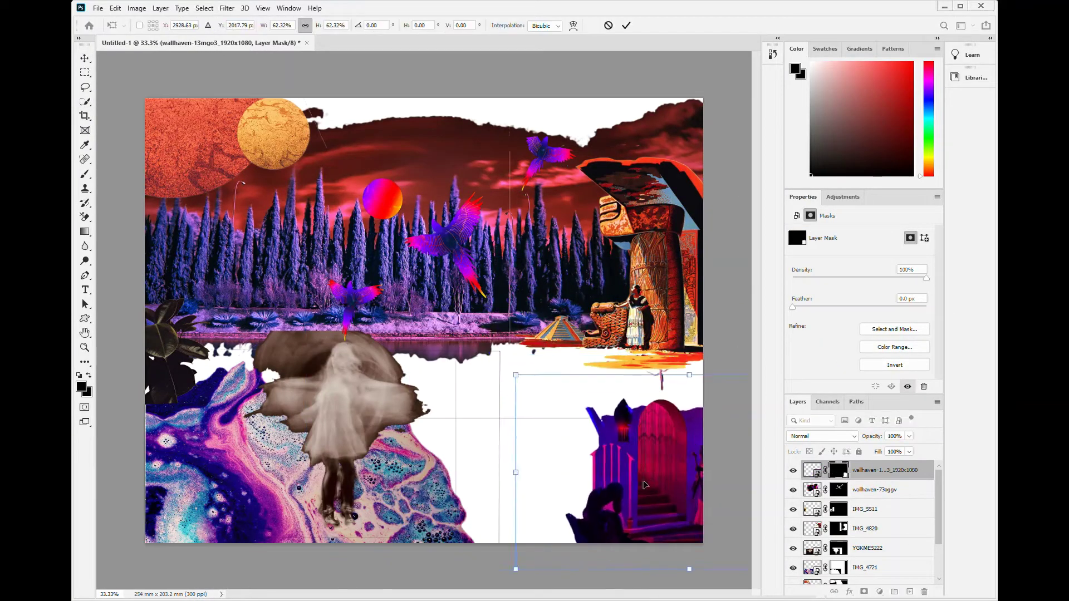
key("Return")
key("ctrl+shift+bracketleft")
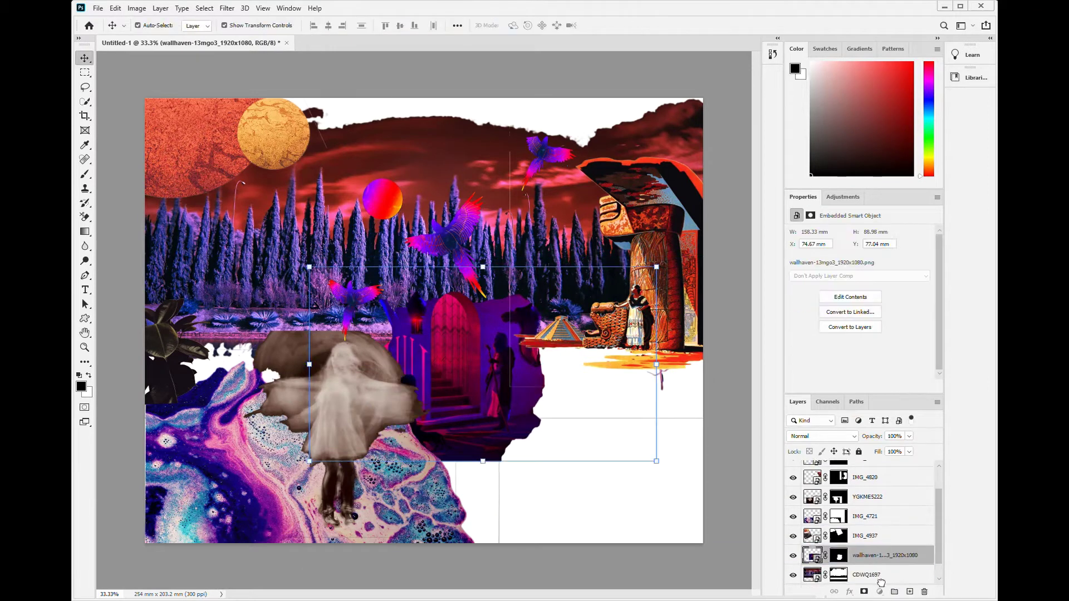
Move and shrink the doorway image further, then nudge the dancer figure up-left
left_click_drag(474, 433, 492, 415)
left_click_drag(683, 310, 621, 479)
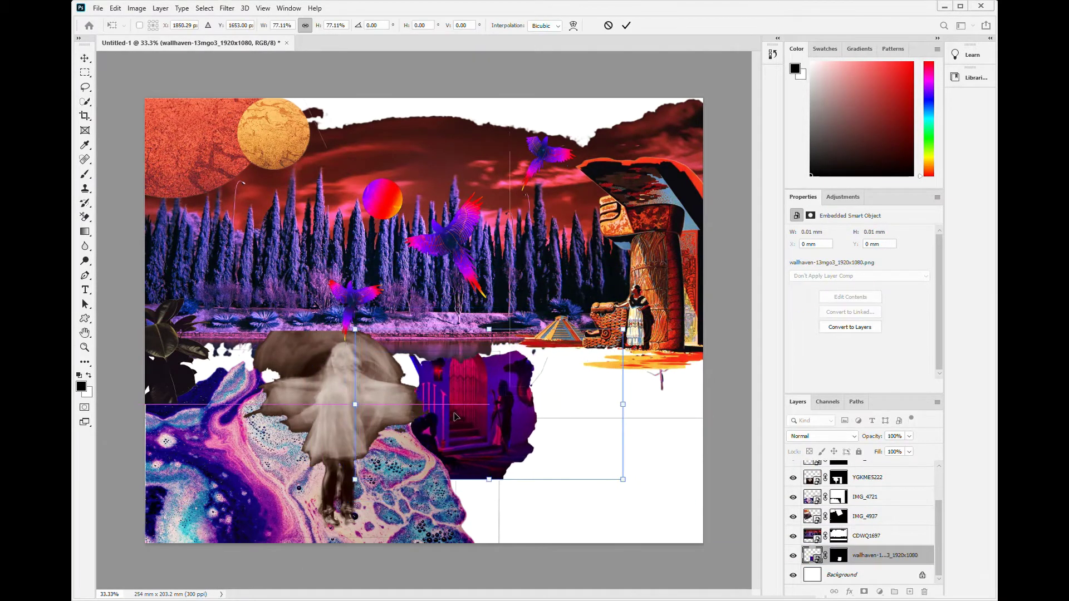
key("Return")
left_click_drag(334, 401, 329, 397)
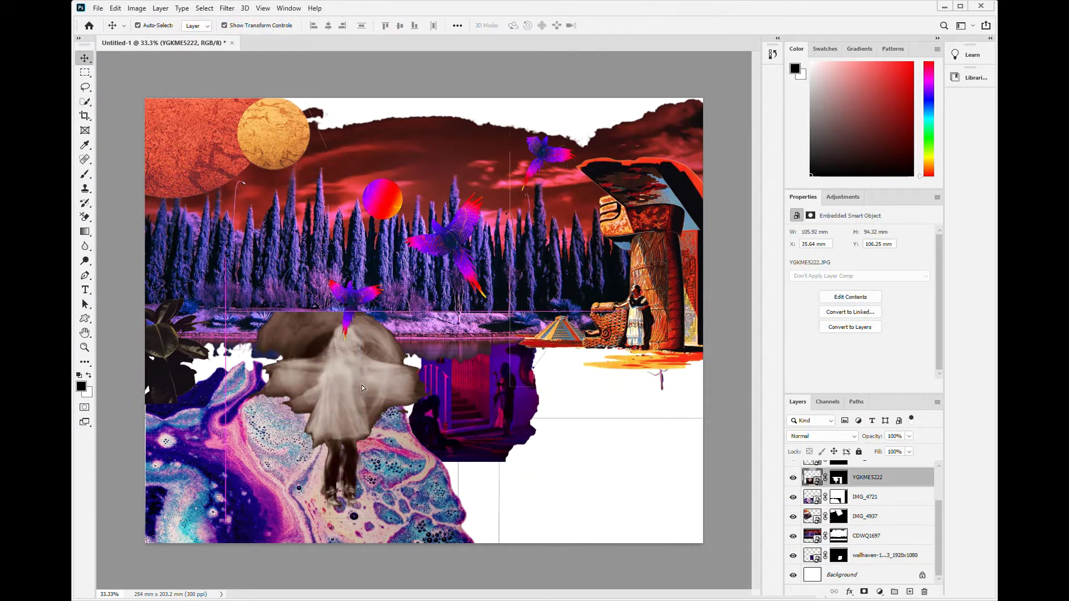
left_click(553, 405)
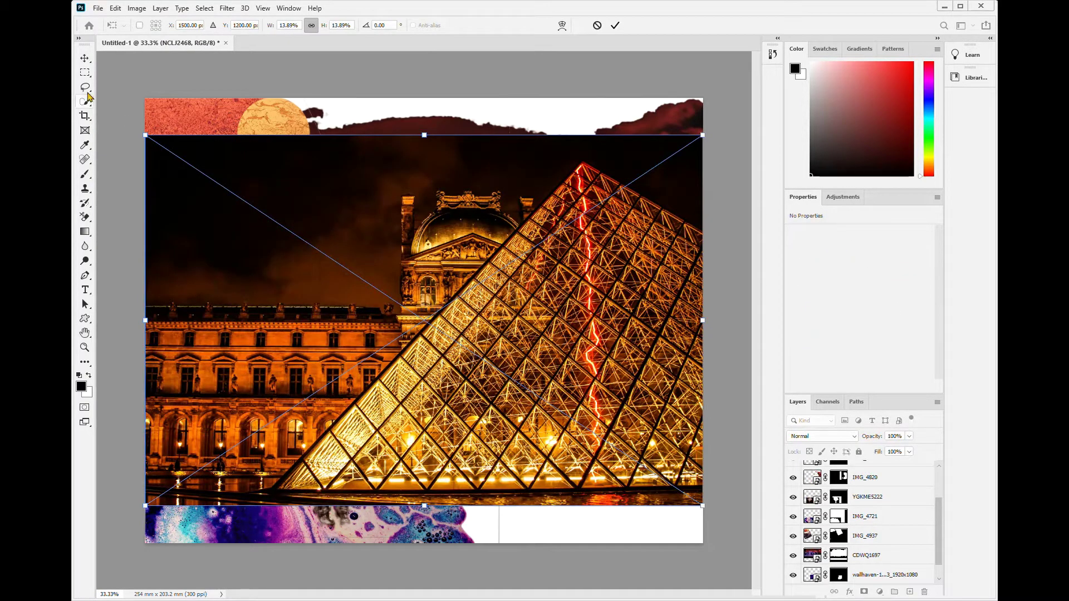
Select the glass pyramid, refine its edges with the Refine Edge Brush and subtract the dark base strip
left_click(85, 101)
mouse_move(585, 251)
left_mouse_down()
mouse_move(290, 473)
mouse_move(173, 502)
mouse_move(309, 462)
left_mouse_up()
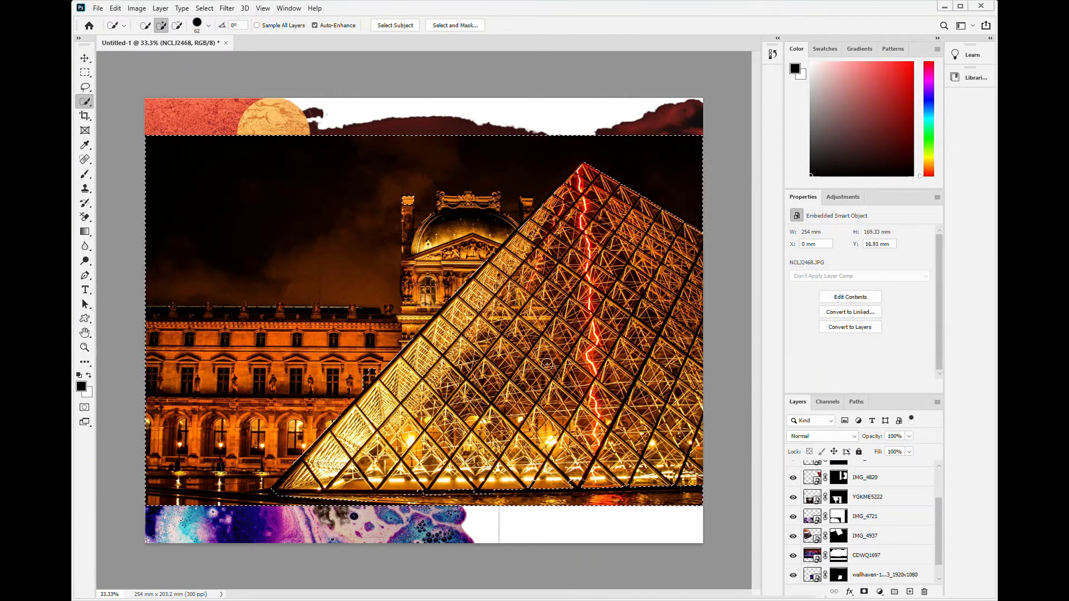
key("ctrl+alt+r")
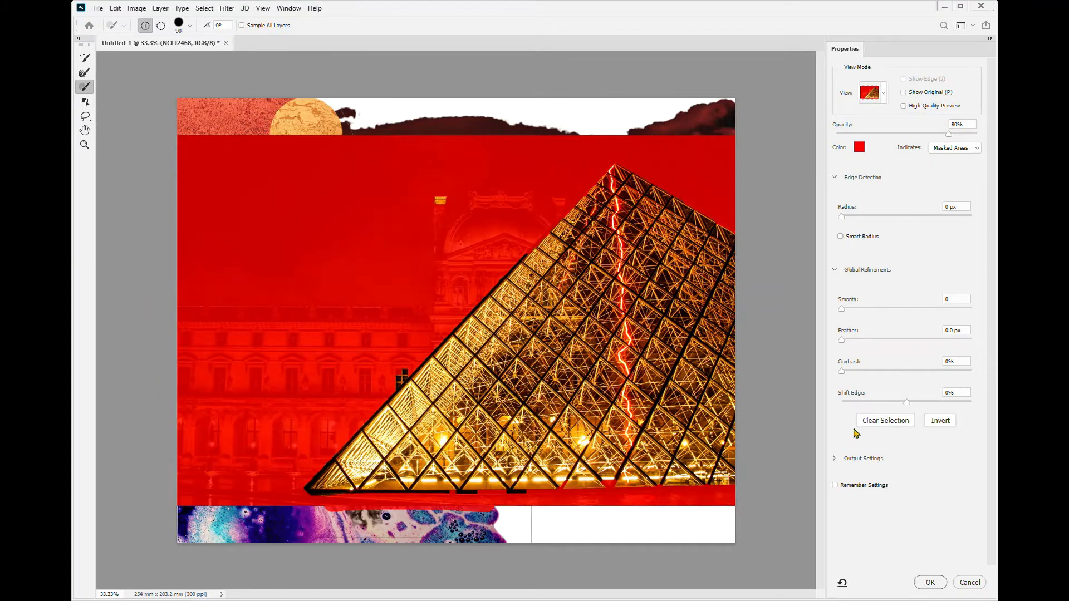
left_click_drag(503, 492, 579, 498)
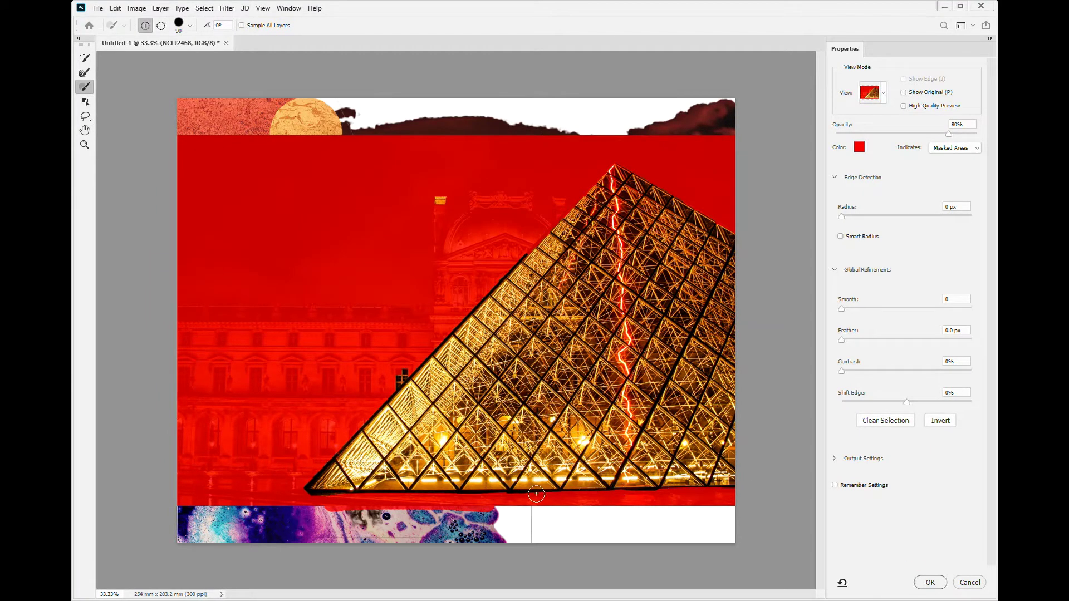
left_click_drag(720, 493, 407, 493)
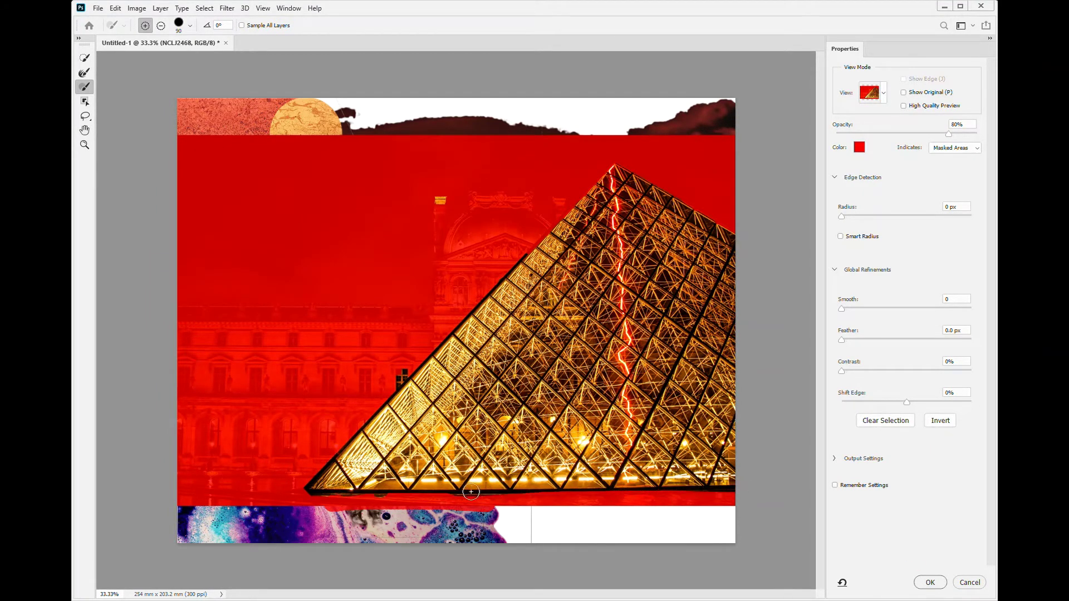
left_click_drag(608, 494, 650, 515)
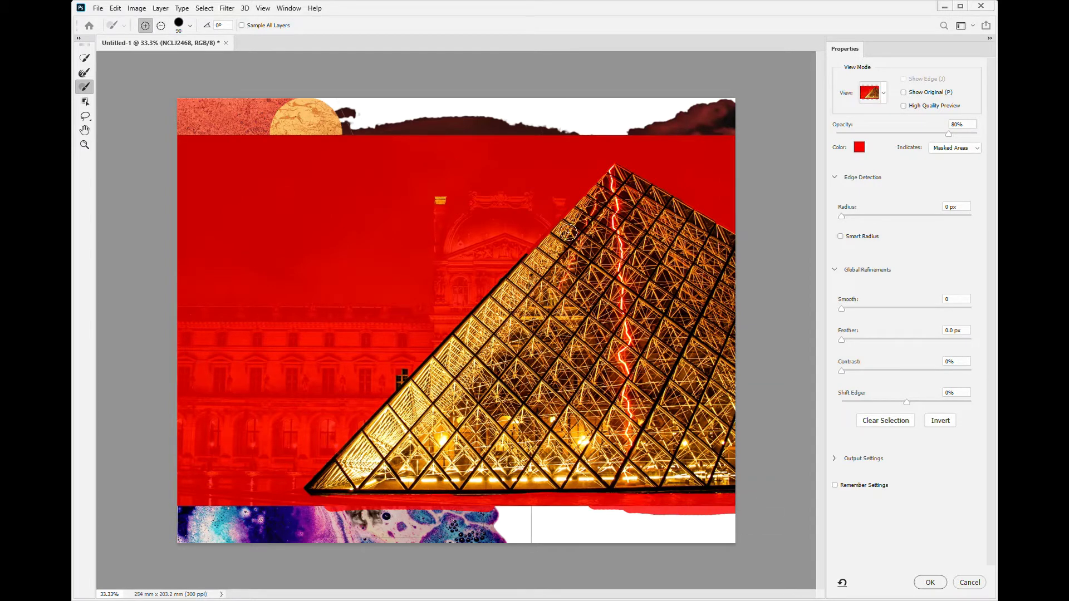
key("bracketleft")
key("bracketleft")
left_click_drag(572, 230, 589, 213)
key("w")
key("alt")
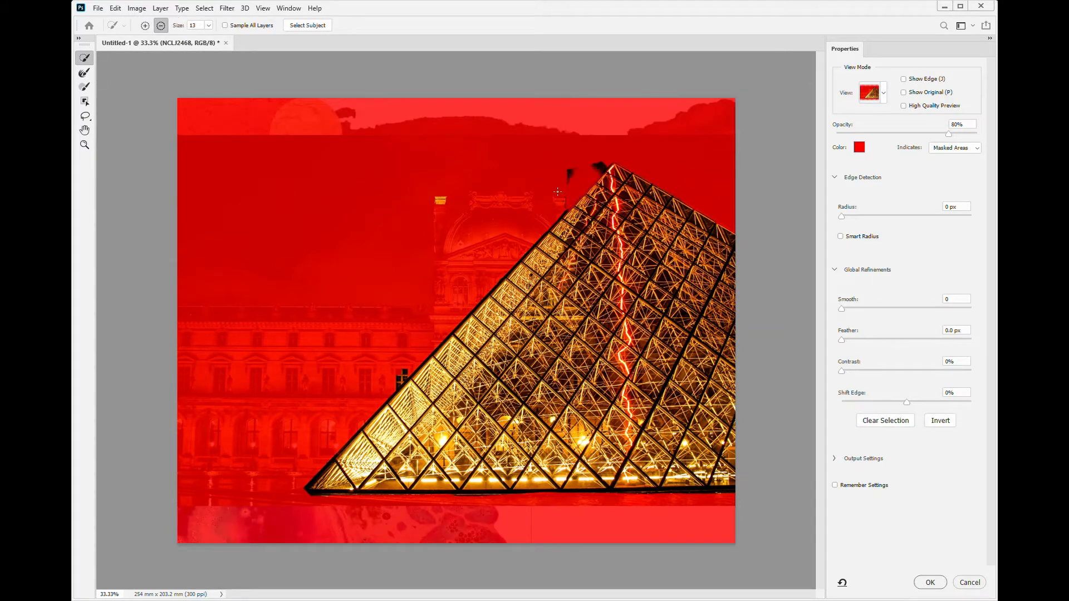
left_click_drag(464, 318, 333, 480)
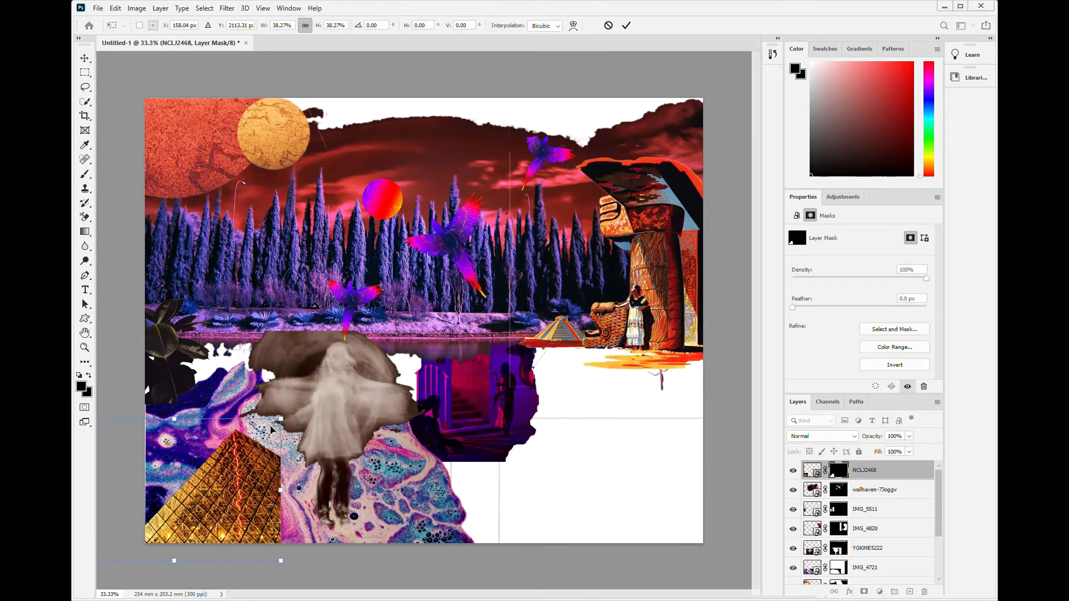
Move the pyramid layer lower in the stack and enlarge it, positioned right of centre
left_click_drag(271, 430, 627, 321)
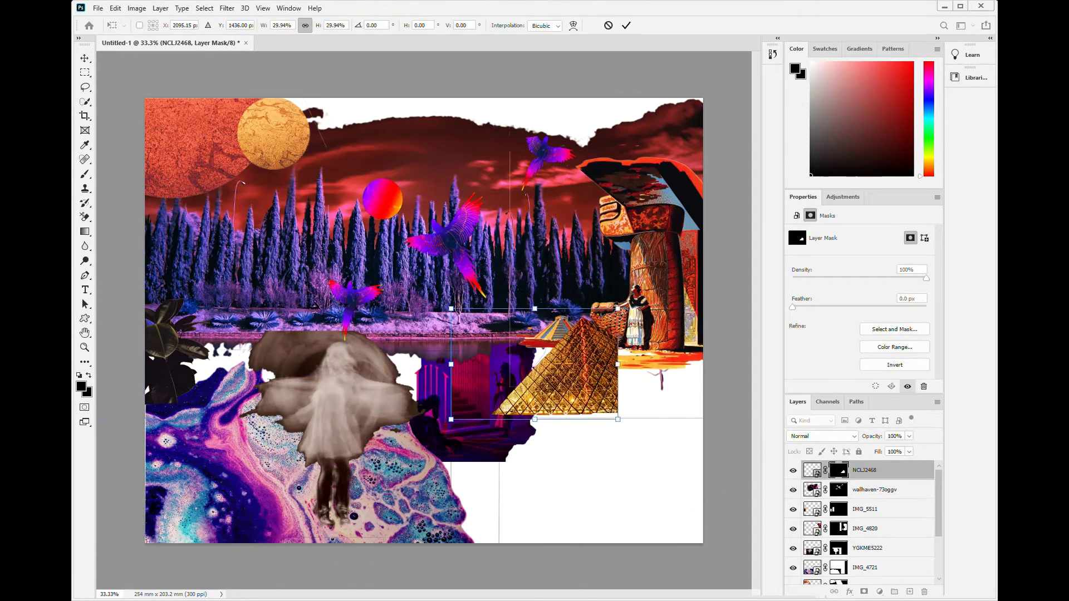
mouse_move(637, 452)
left_mouse_down()
mouse_move(579, 359)
mouse_move(679, 372)
mouse_move(568, 200)
mouse_move(533, 214)
left_mouse_up()
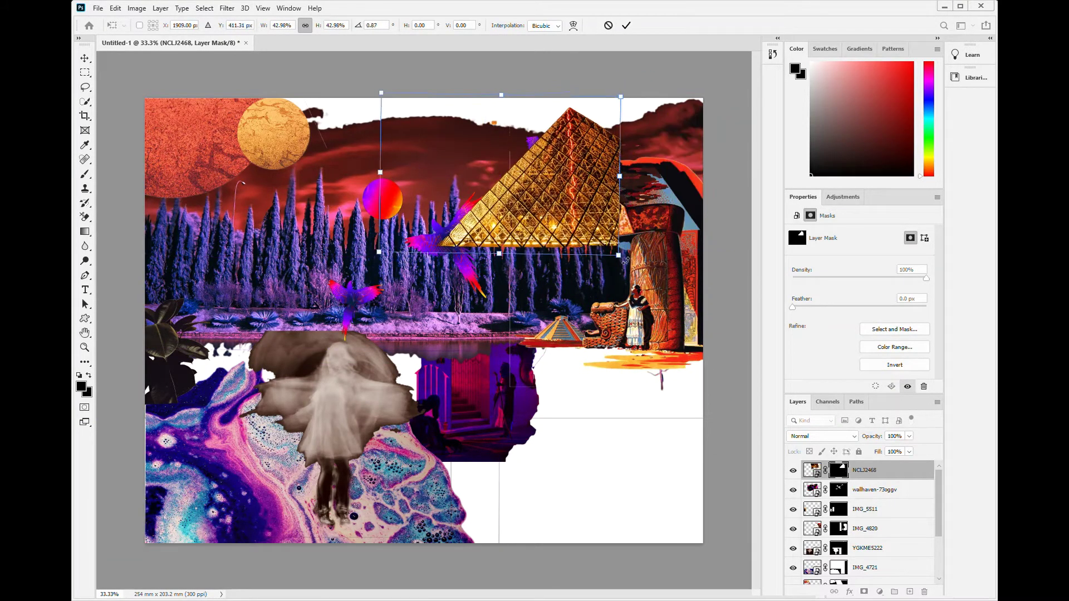
left_click_drag(633, 257, 621, 275)
key("Escape")
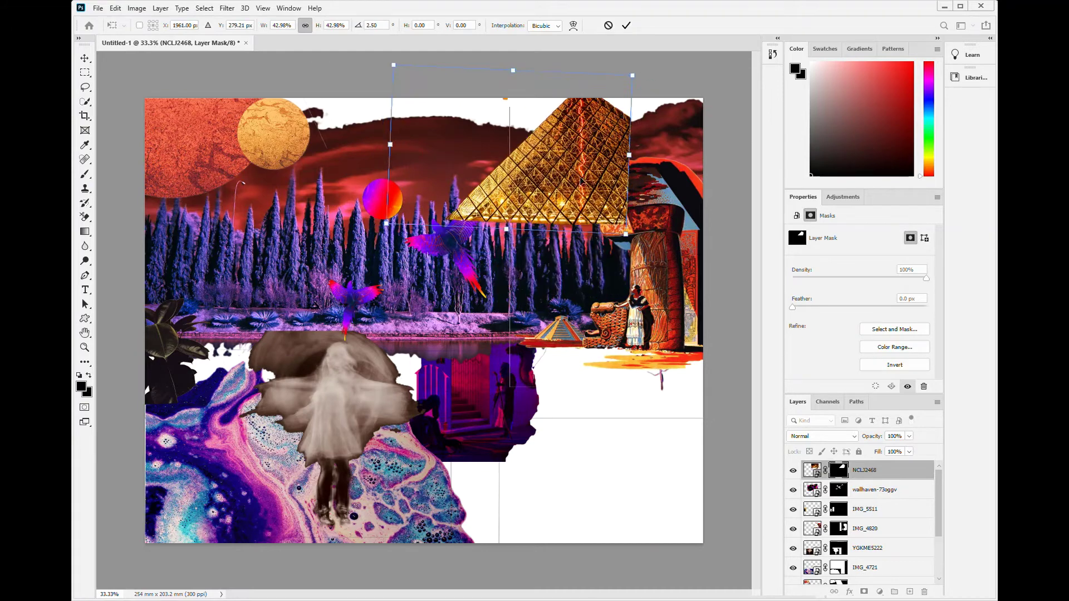
key("ctrl+bracketleft")
key("ctrl+bracketleft")
key("ctrl+bracketleft")
key("ctrl+bracketleft")
key("ctrl+bracketleft")
key("ctrl+t")
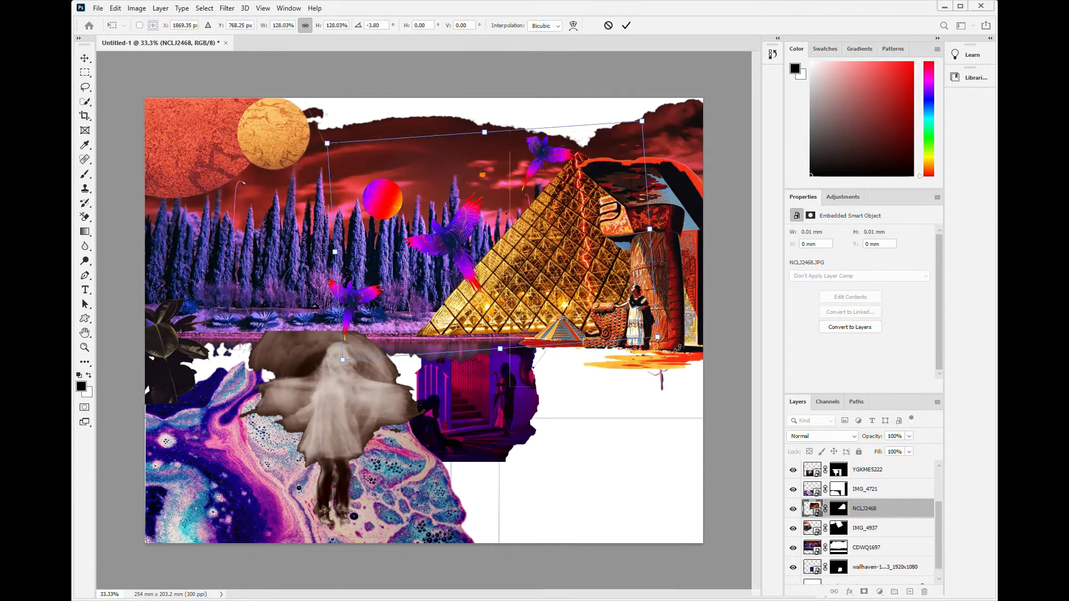
mouse_move(511, 311)
left_mouse_down()
mouse_move(568, 251)
mouse_move(556, 269)
left_mouse_up()
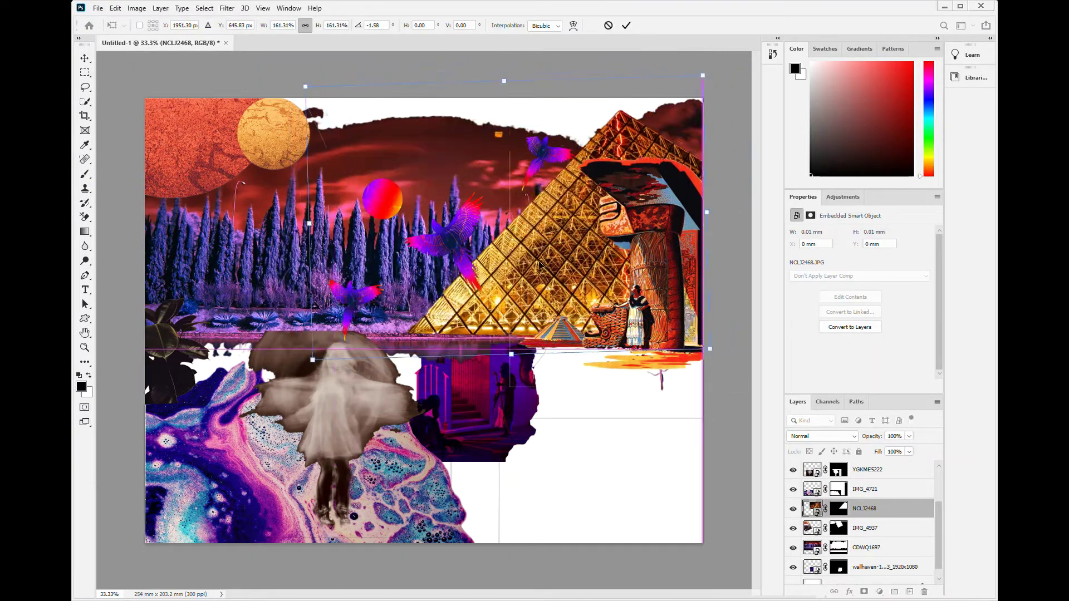
left_click(84, 102)
Reselect the pyramid, apply an inverted Select and Mask refinement, and edit its layer mask
mouse_move(584, 249)
left_mouse_down()
mouse_move(579, 319)
mouse_move(668, 328)
left_mouse_up()
key("alt")
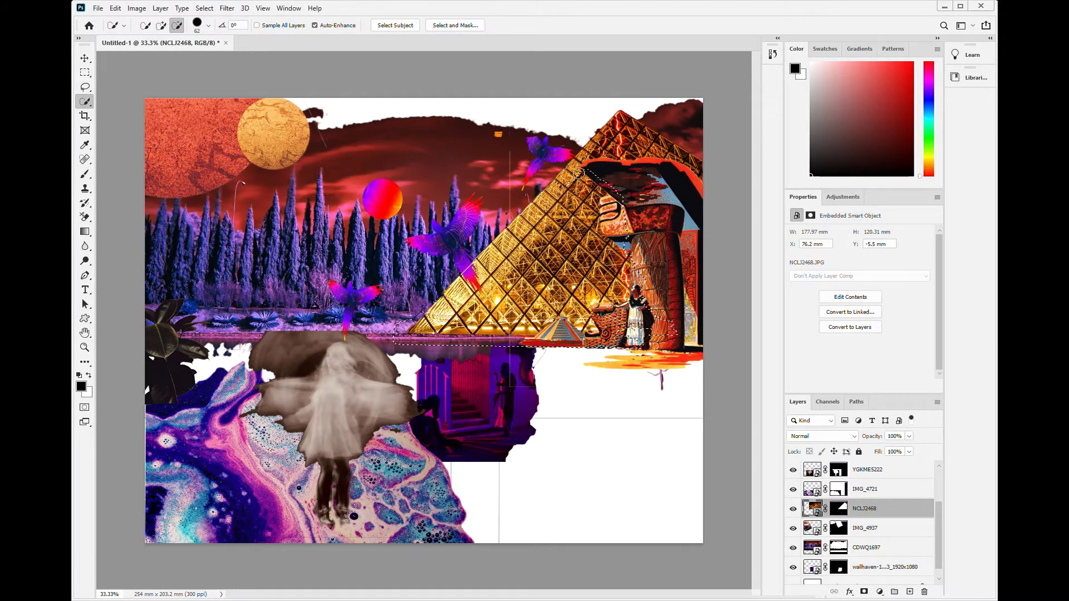
key("ctrl+alt+r")
left_click(922, 418)
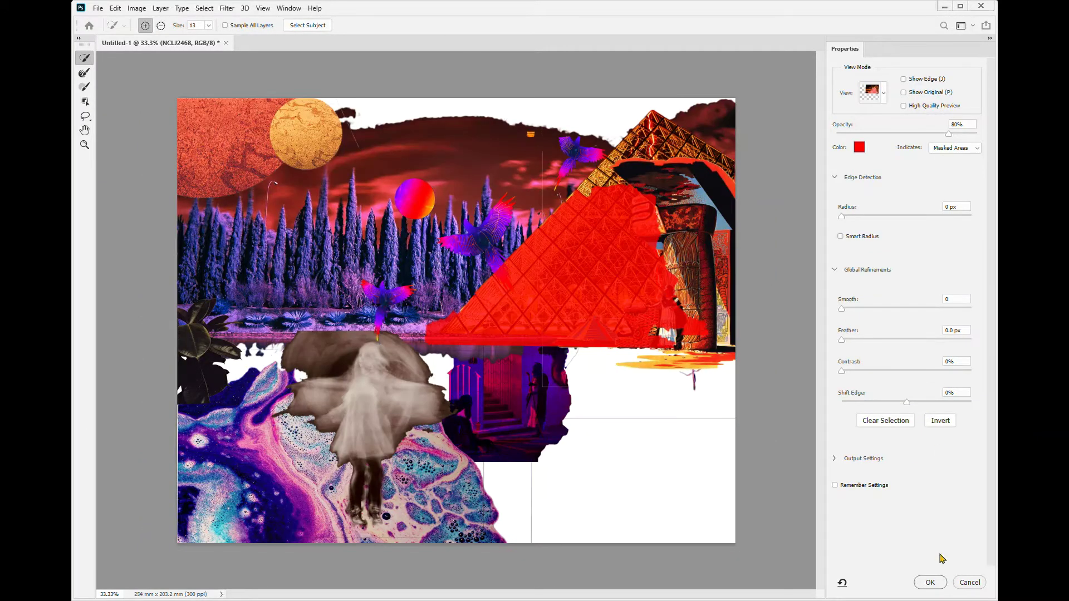
left_click(931, 581)
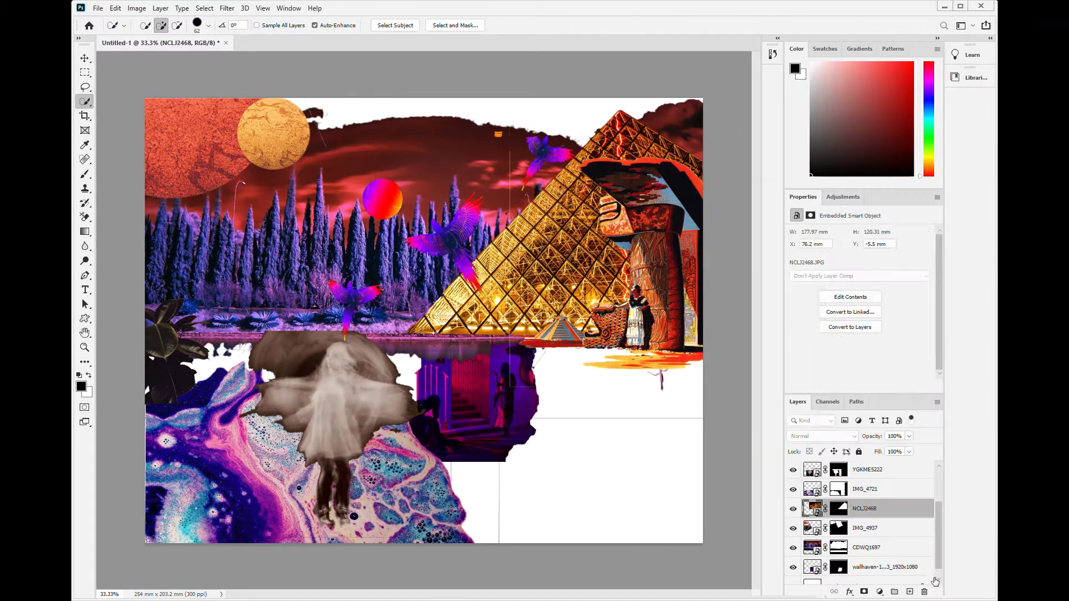
left_click(842, 509)
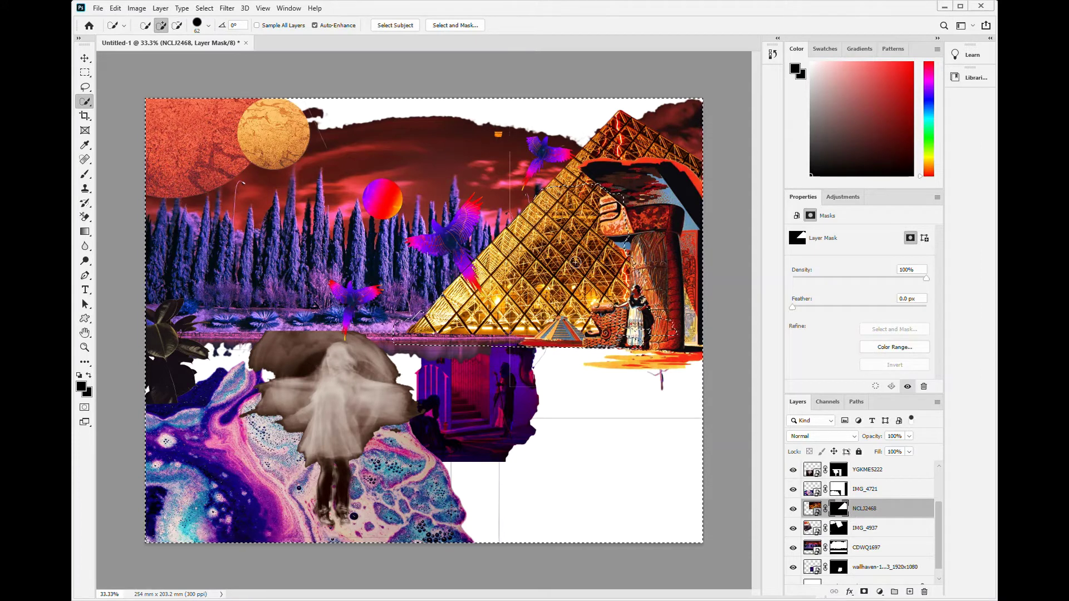
left_click_drag(451, 302, 594, 303)
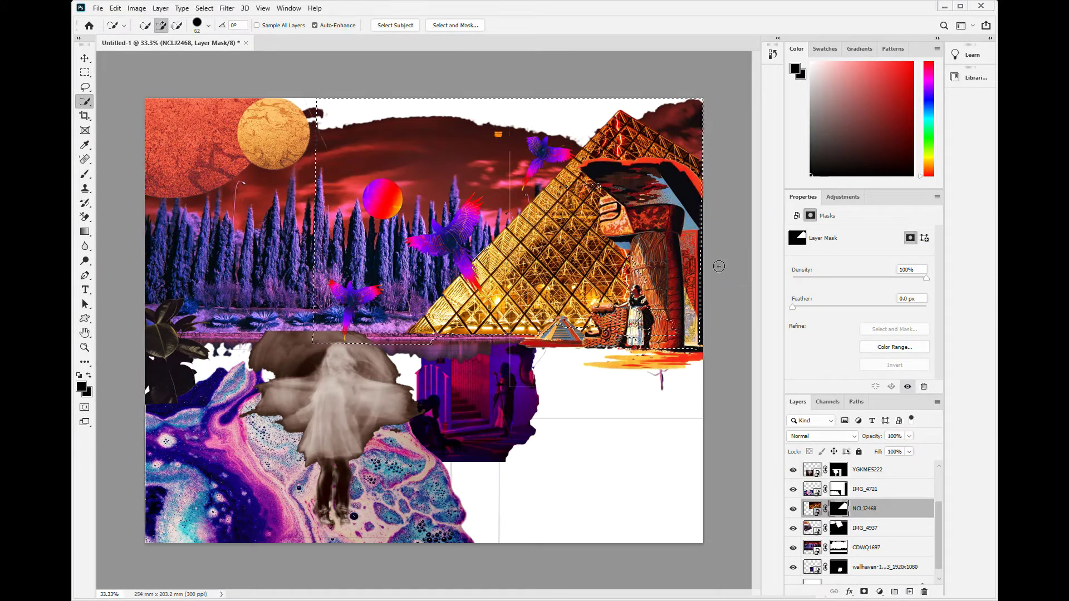
key("v")
left_click(890, 470)
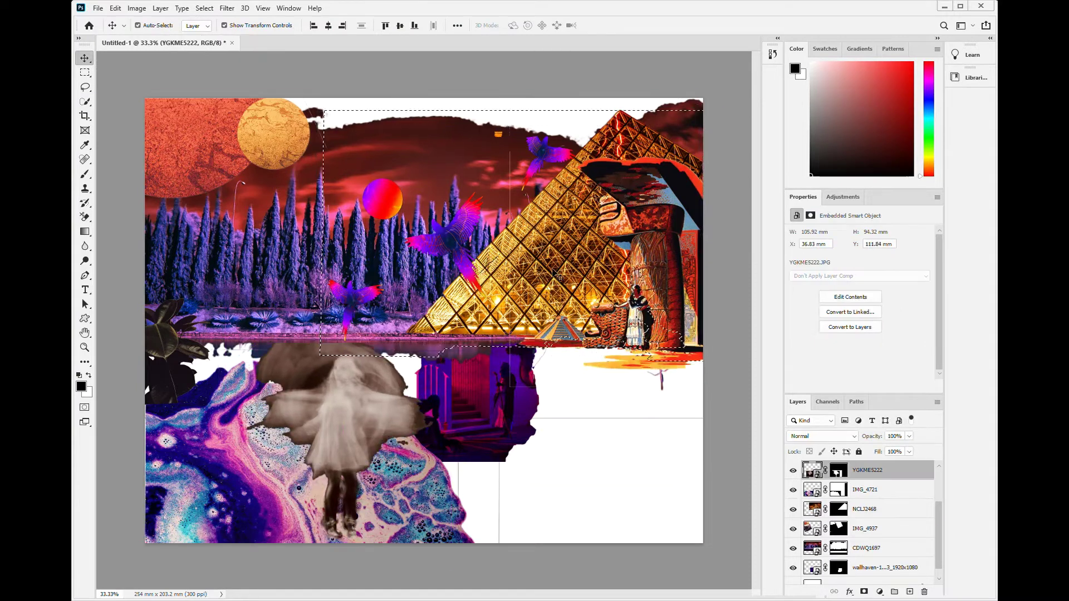
Move the purple doorway layer above CDWQ1697, hide the pyramid, and commit the placed building photo
left_click_drag(891, 567, 919, 539)
scroll(863, 523, "up", 1)
left_click(793, 530)
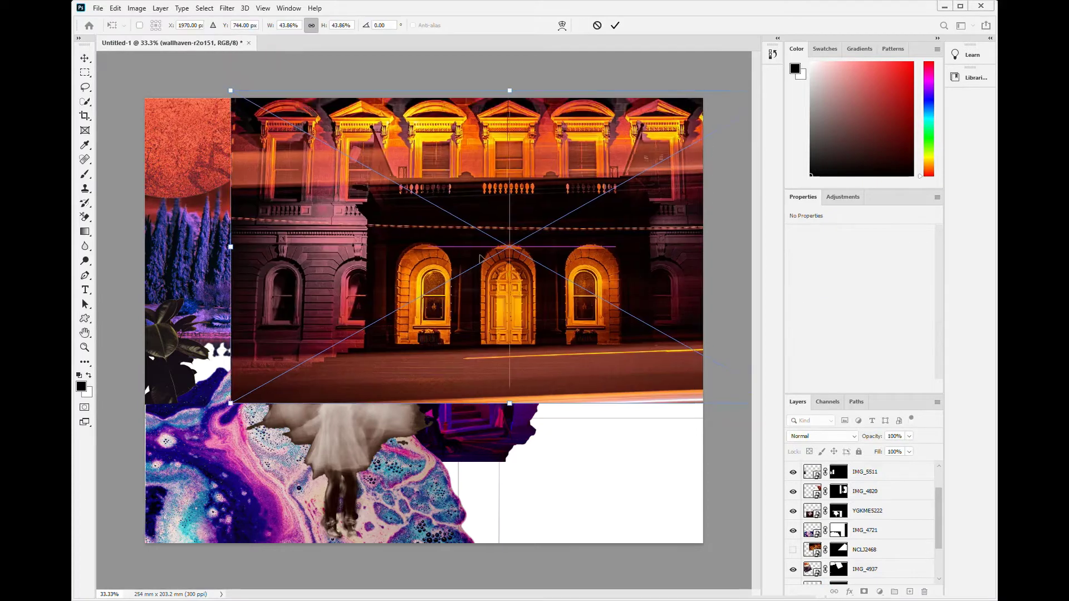
left_click(85, 101)
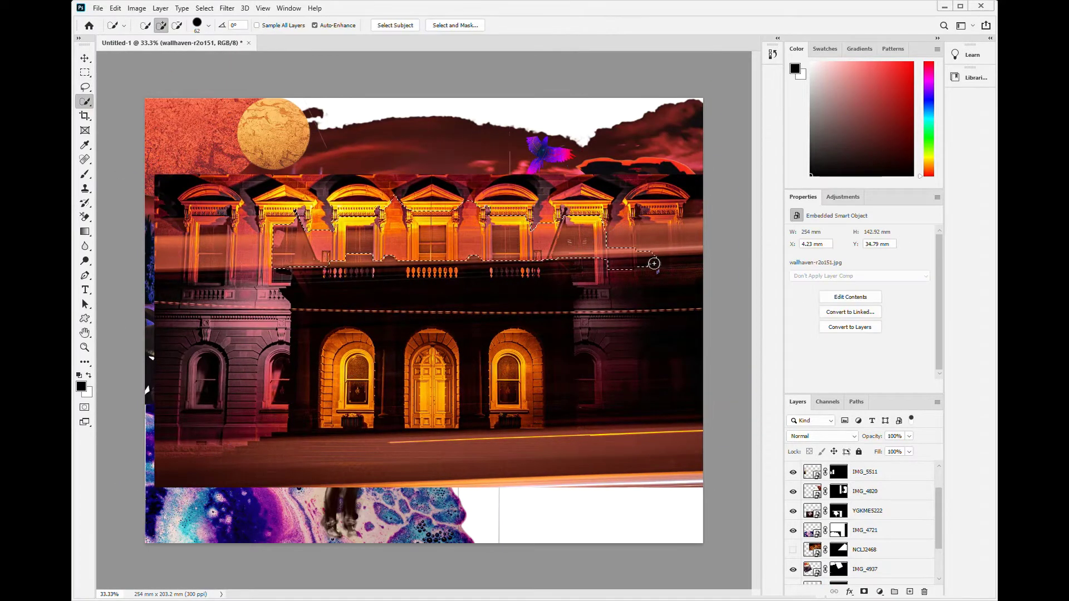
Select the building's arched lower floor and road strip and turn it into a layer mask
left_click_drag(273, 196, 311, 448)
mouse_move(680, 466)
left_mouse_down()
mouse_move(450, 441)
mouse_move(671, 204)
left_mouse_up()
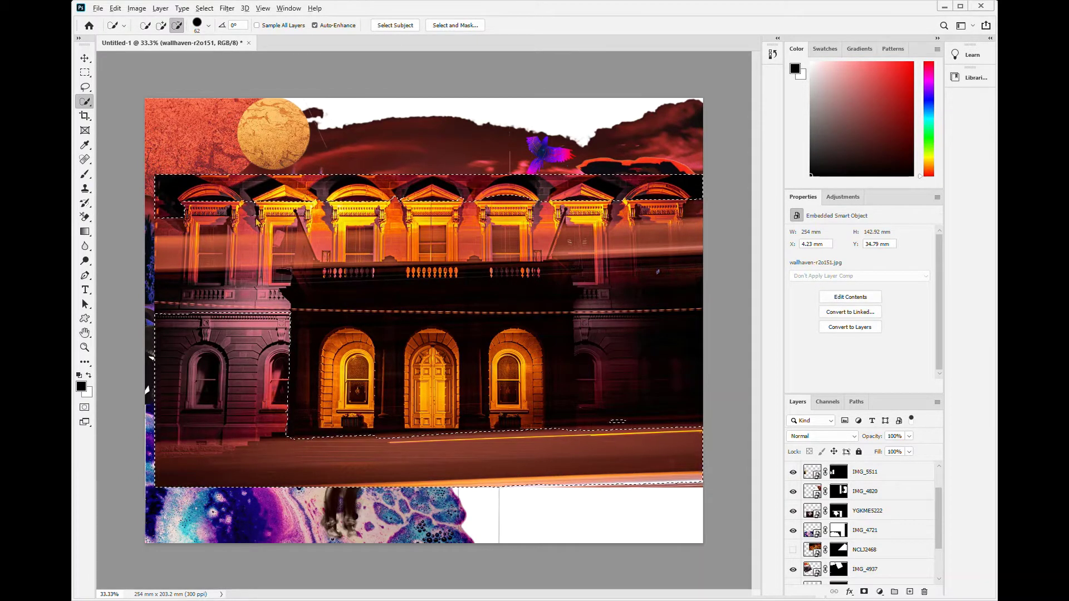
key("alt+ctrl+r")
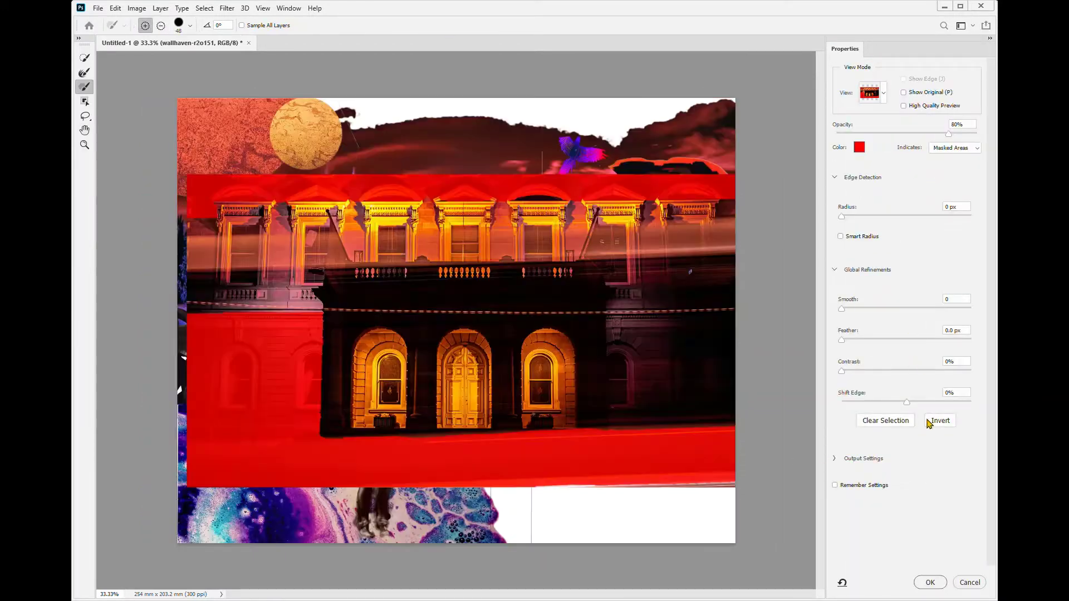
key("Return")
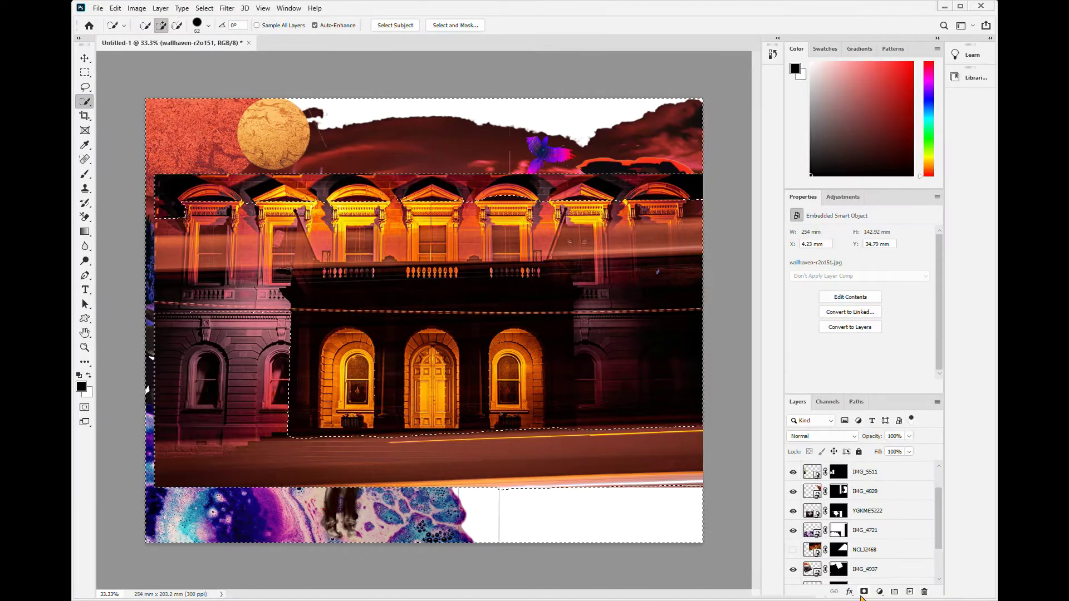
Shrink the masked building and move it to the right side
key("ctrl+t")
left_click_drag(253, 300, 519, 335)
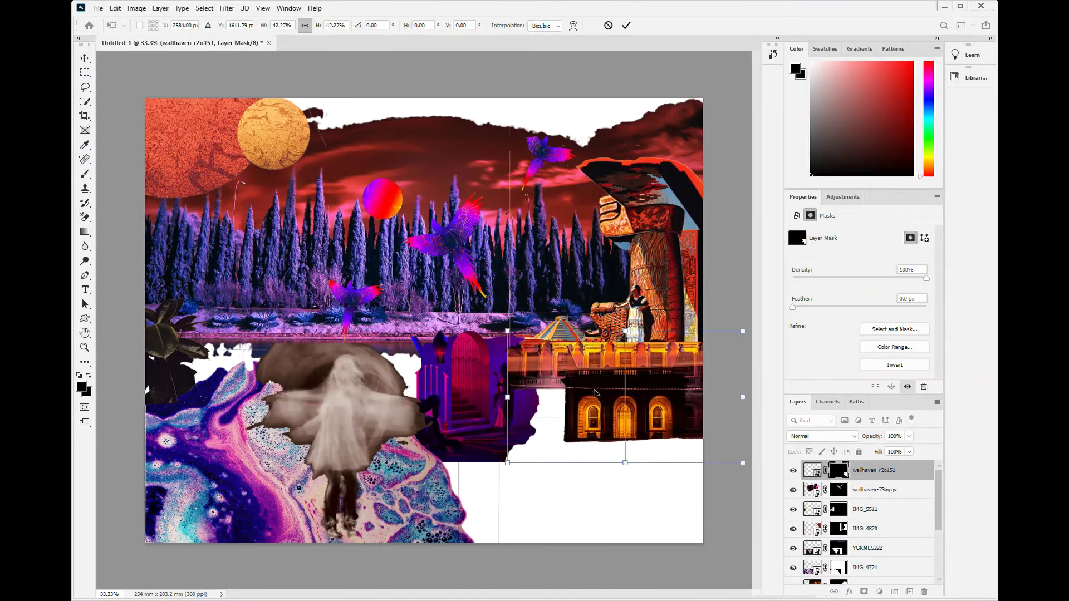
key("Return")
left_click(477, 403)
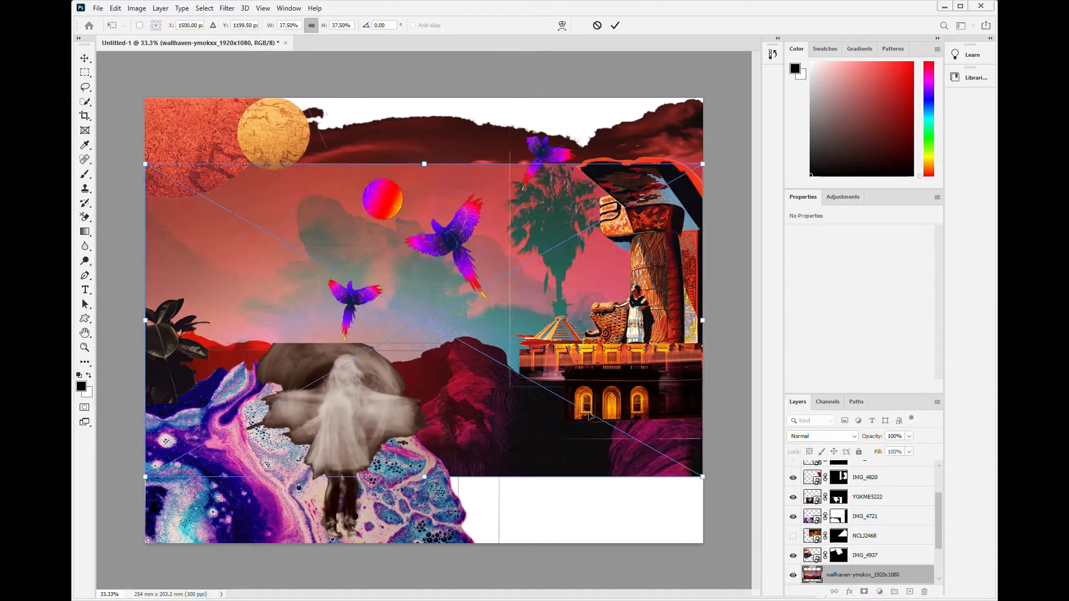
Shrink the pink mountain-sky landscape into the lower left, commit it and deselect
mouse_move(349, 354)
left_mouse_down()
mouse_move(277, 386)
mouse_move(277, 356)
left_mouse_up()
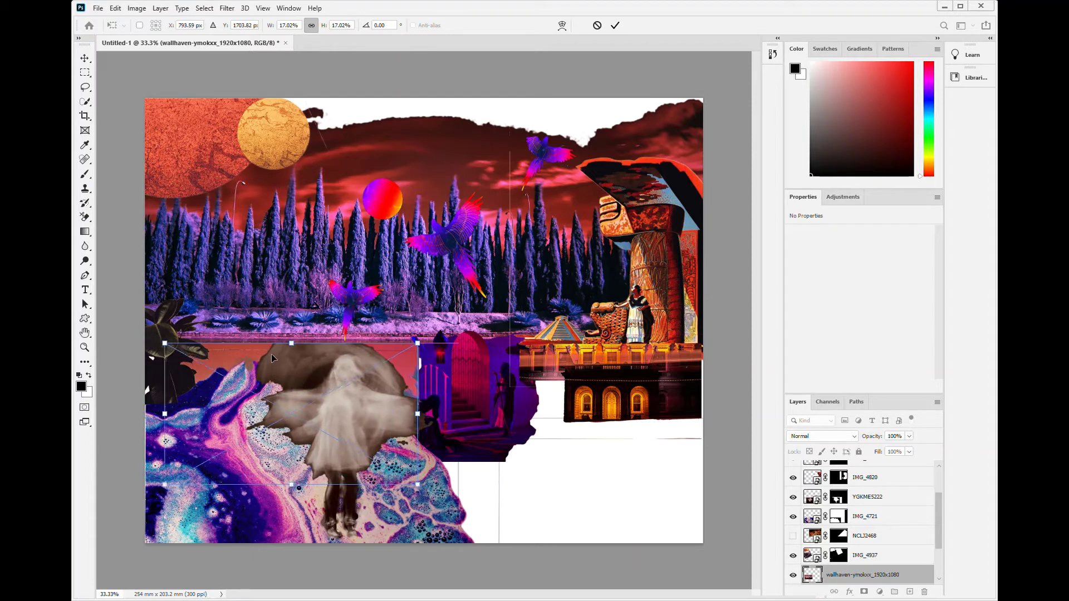
key("Return")
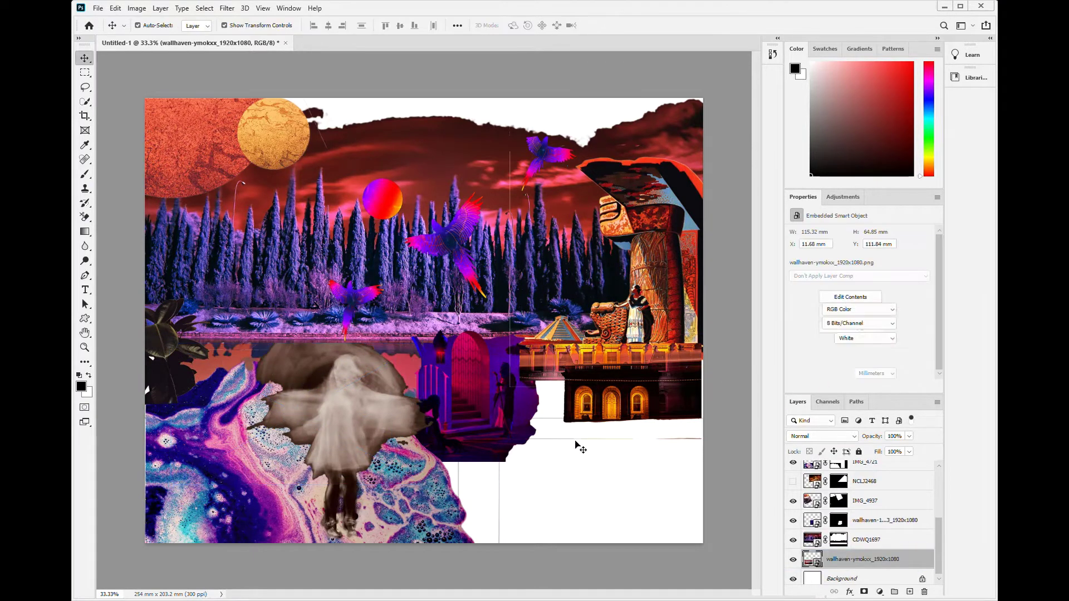
left_click(573, 444)
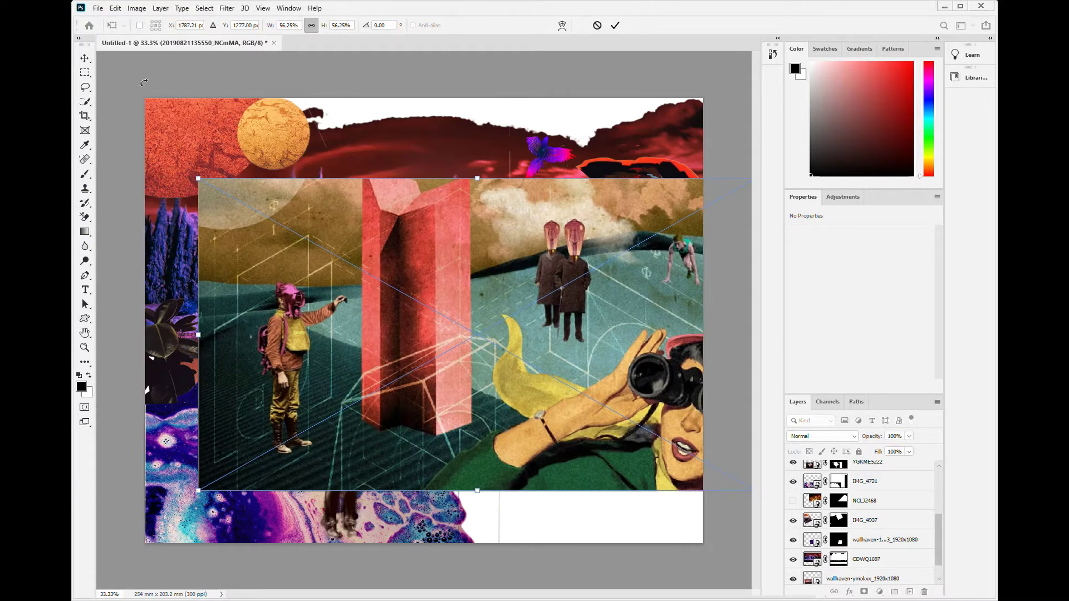
Select the uniformed figure and refine it in Select and Mask into a layer mask
key("w")
mouse_move(334, 345)
left_mouse_down()
mouse_move(318, 409)
mouse_move(276, 384)
left_mouse_up()
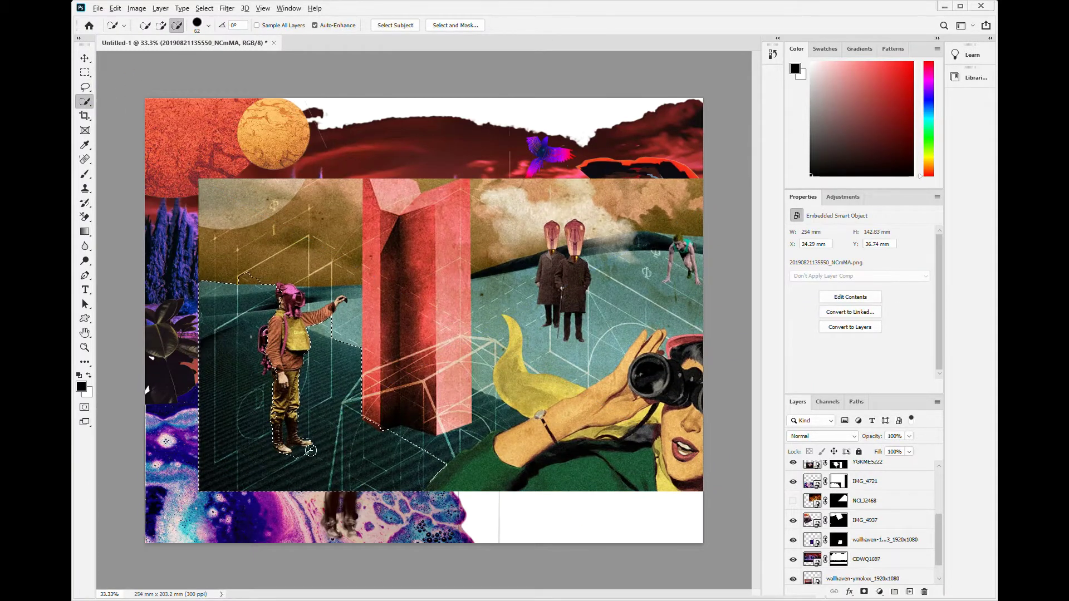
key("alt")
mouse_move(343, 315)
left_mouse_down()
mouse_move(377, 333)
mouse_move(349, 319)
left_mouse_up()
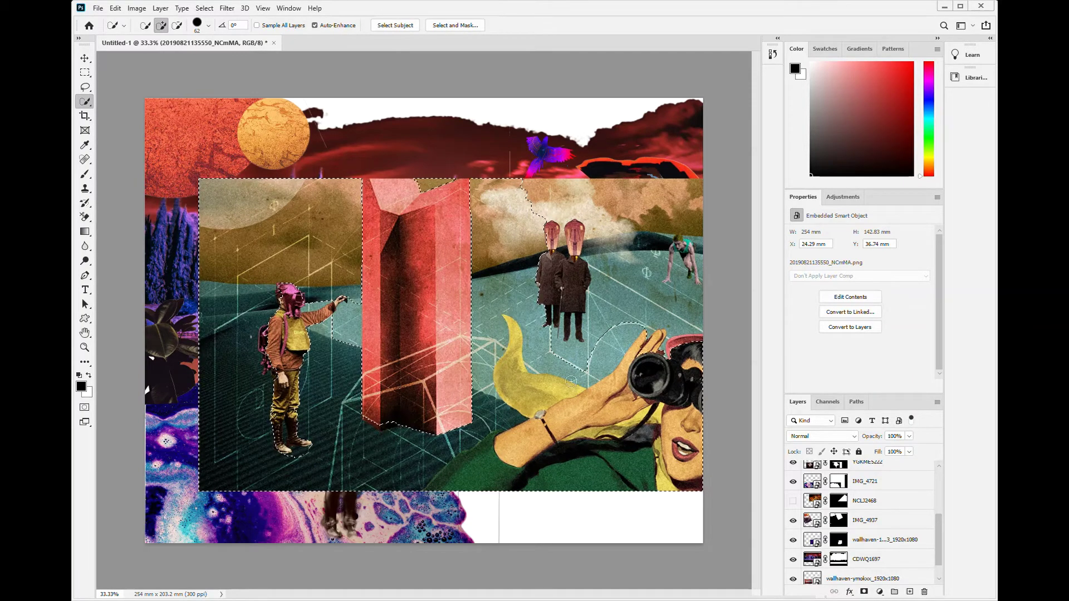
key("ctrl+alt+r")
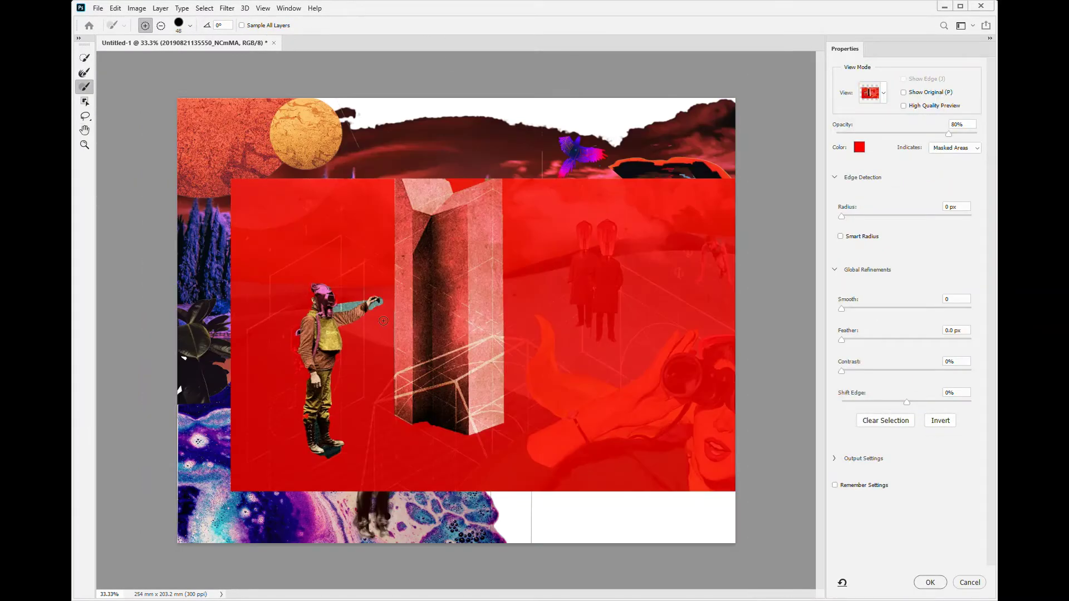
key("r")
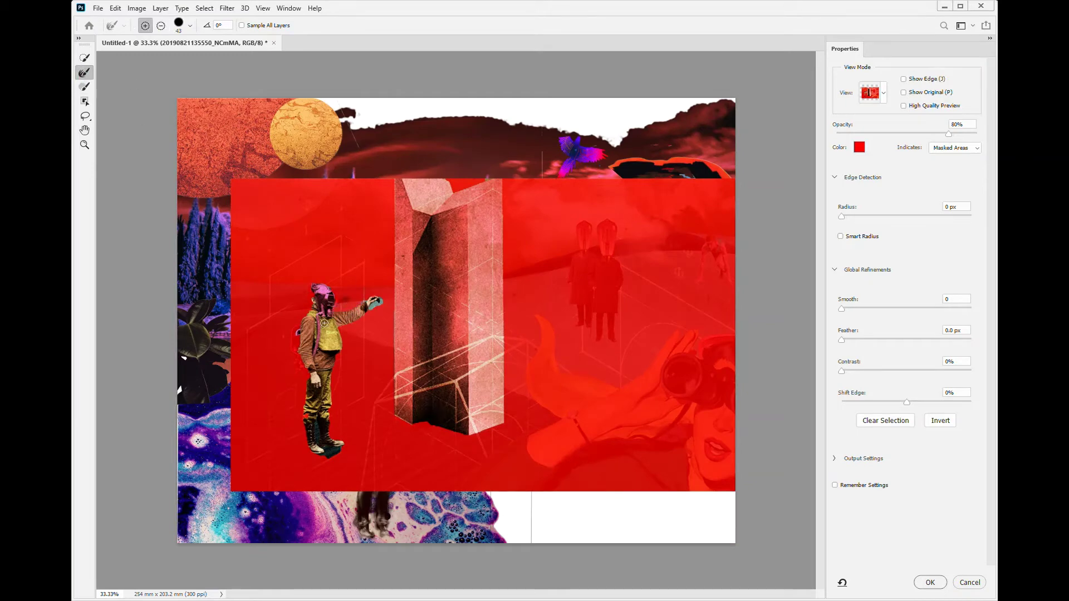
key("b")
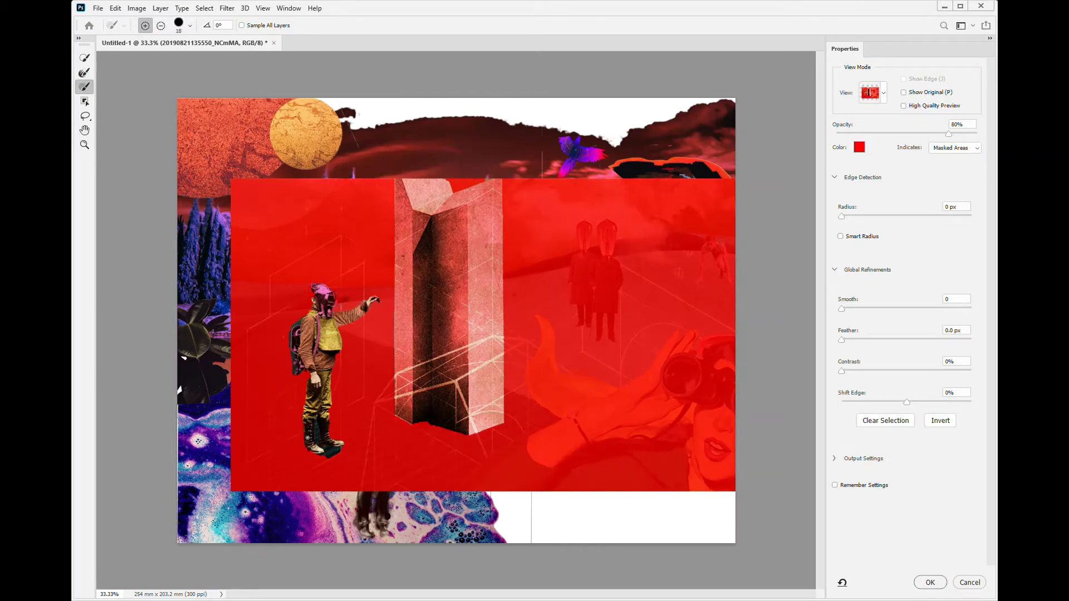
key("r")
left_click(926, 583)
Shrink and place the figure near the plant at lower left, moving its layer down twice
key("ctrl+t")
mouse_move(304, 434)
left_mouse_down()
mouse_move(667, 488)
mouse_move(614, 383)
mouse_move(549, 398)
left_mouse_up()
mouse_move(590, 356)
left_mouse_down()
mouse_move(563, 371)
mouse_move(562, 423)
left_mouse_up()
mouse_move(562, 372)
left_mouse_down()
mouse_move(482, 441)
mouse_move(351, 321)
mouse_move(245, 342)
left_mouse_up()
left_click_drag(295, 385, 221, 366)
key("Return")
key("ctrl+bracketleft")
key("ctrl+bracketleft")
key("ctrl+bracketleft")
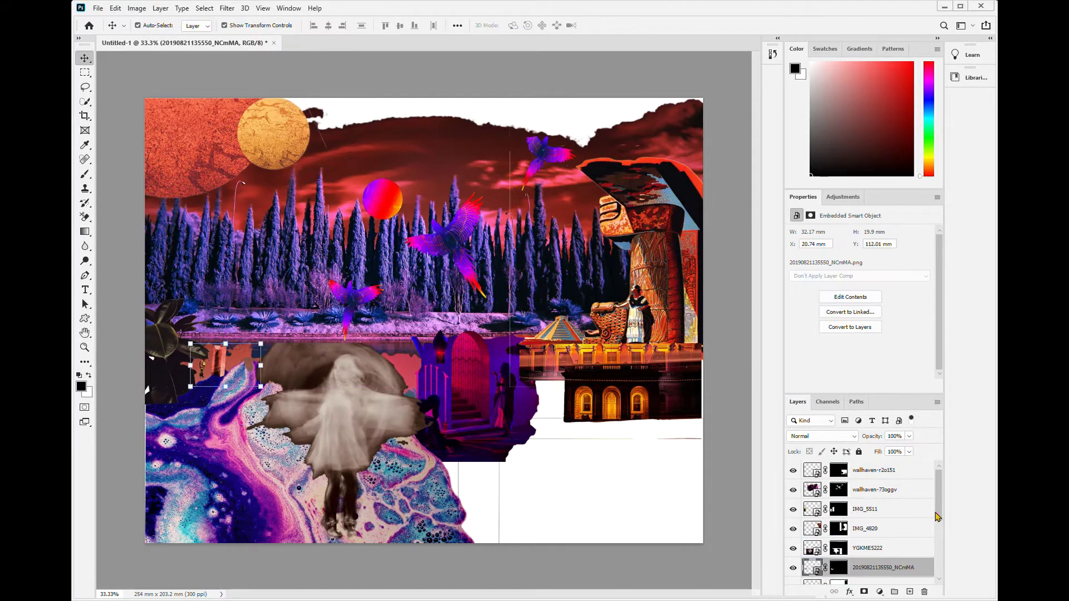
key("ctrl+bracketleft")
key("ctrl+t")
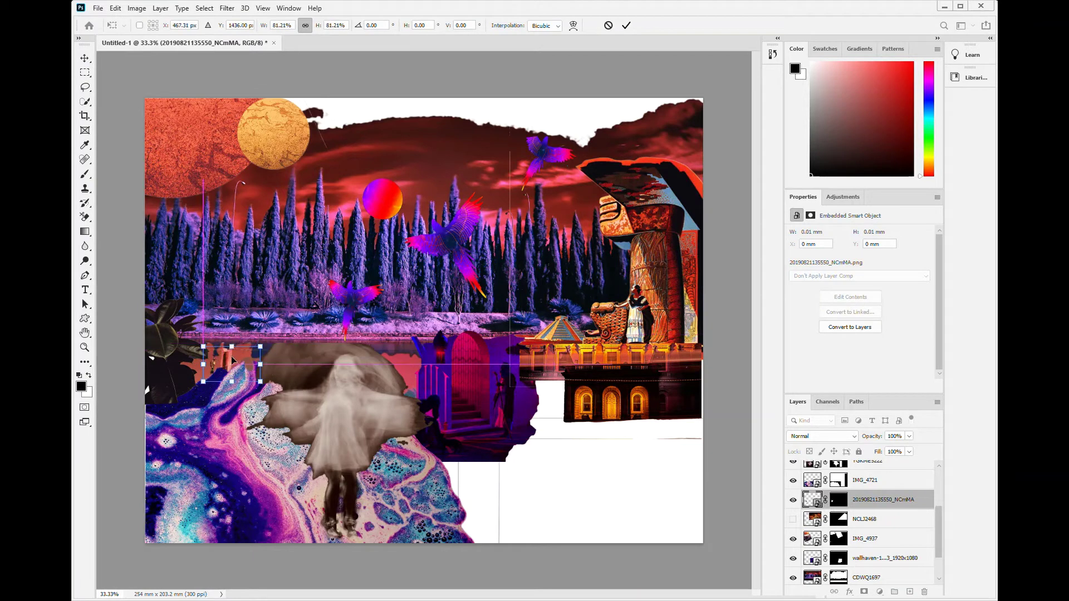
left_click(518, 435)
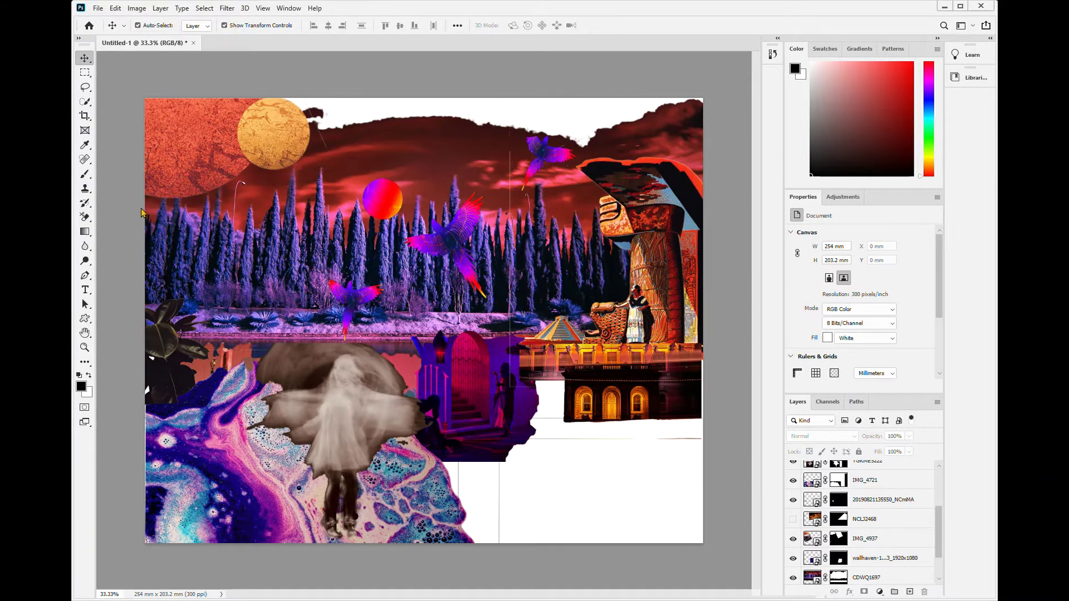
Scale and rotate the starry sky into the lower middle, send it above Background, and adjust the temple buildings
mouse_move(359, 459)
left_mouse_down()
mouse_move(513, 463)
mouse_move(527, 441)
left_mouse_up()
key("Return")
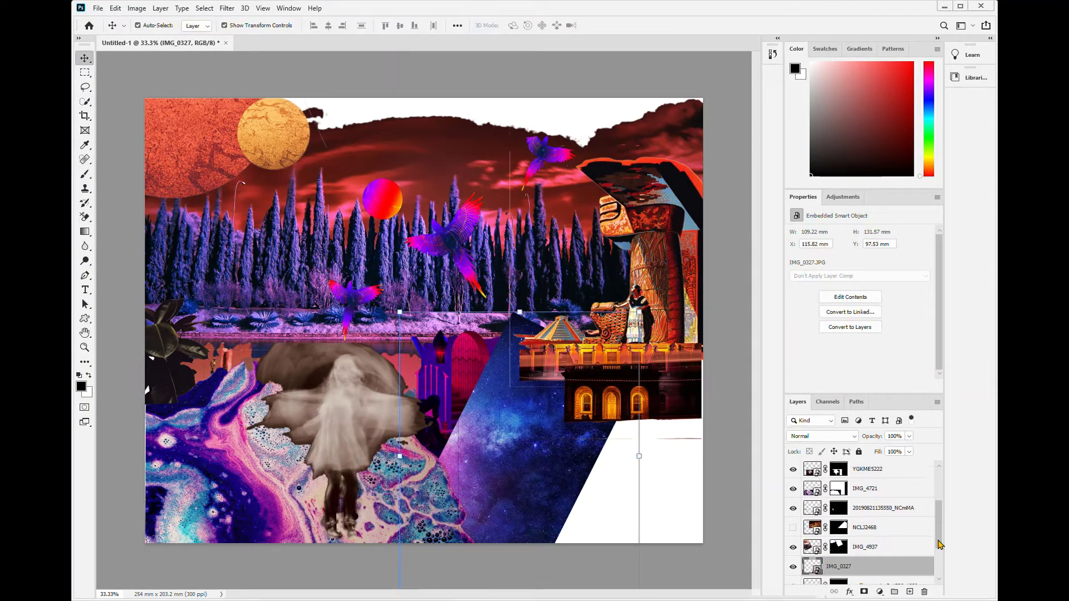
key("ctrl+shift+bracketleft")
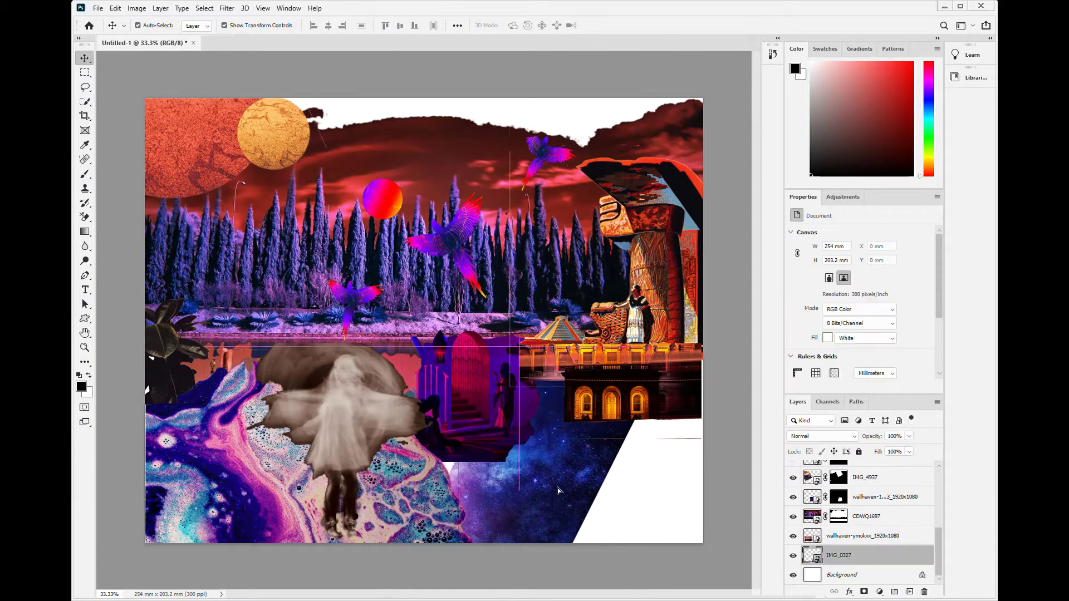
left_click_drag(680, 399, 684, 399)
key("ctrl+t")
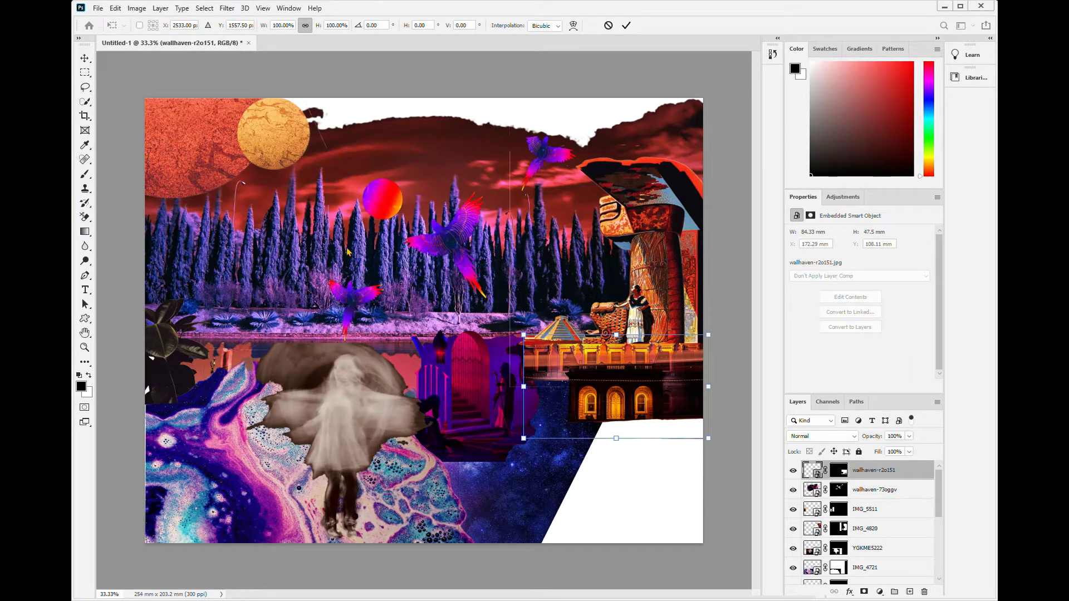
left_click(608, 25)
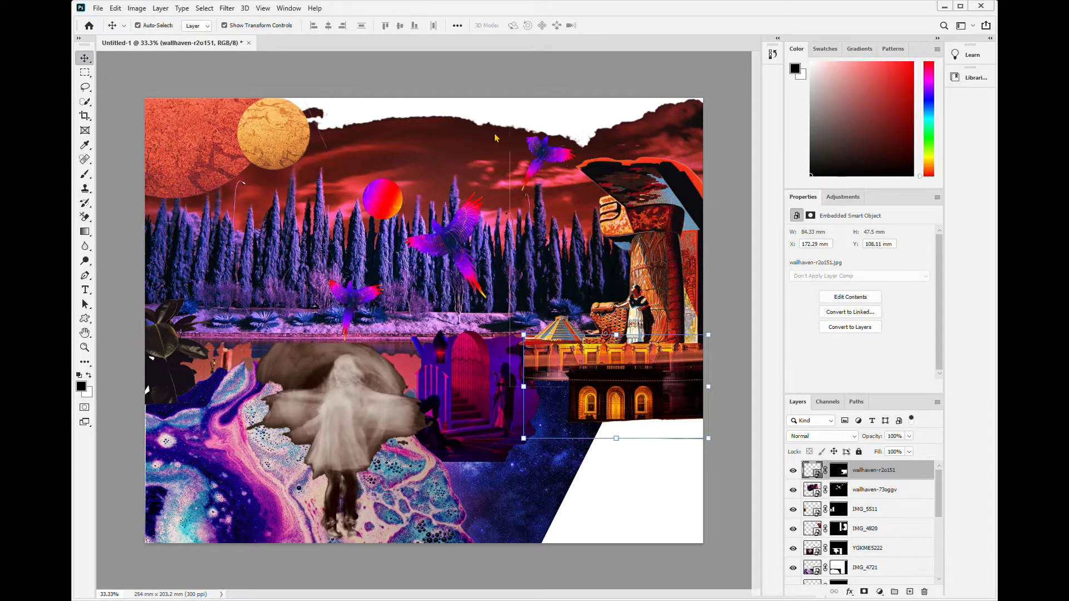
left_click(392, 356)
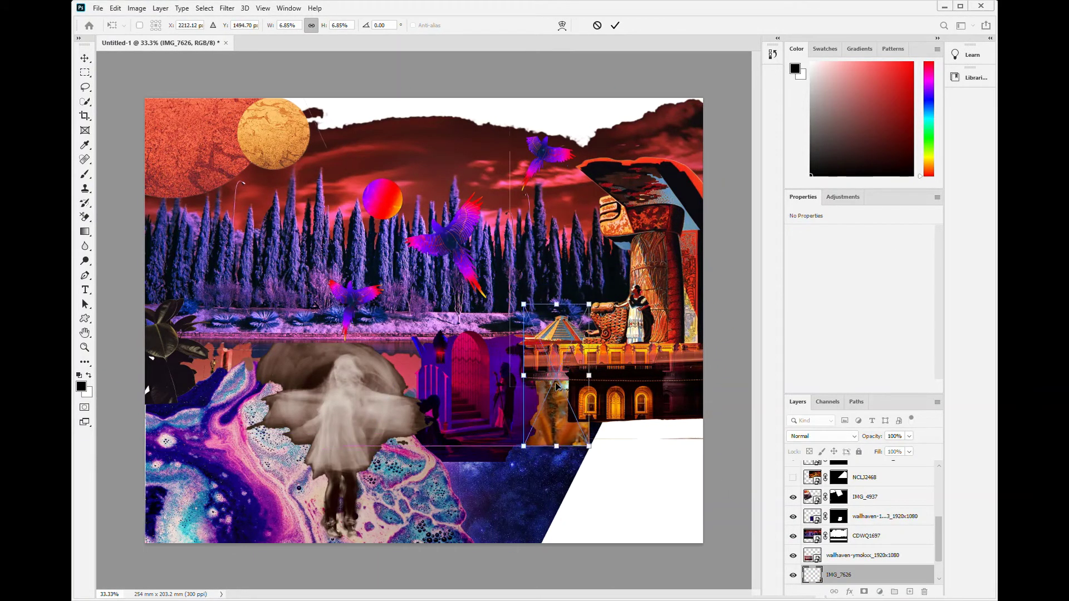
Enlarge and shift the placed IMG_7626 image, then cancel its placement
left_click_drag(557, 385, 557, 359)
left_click_drag(589, 419, 597, 439)
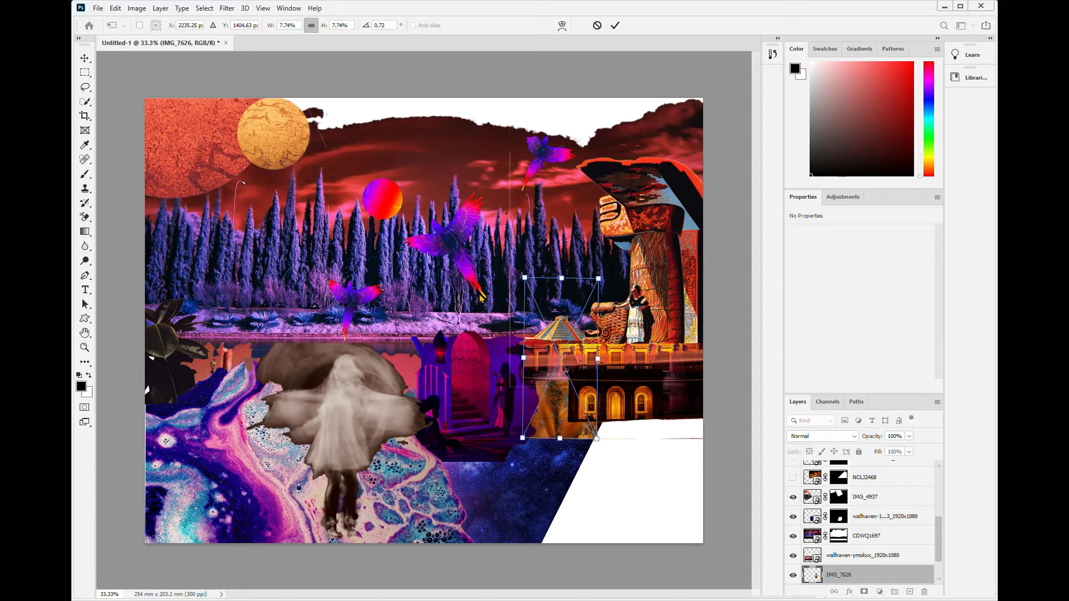
key("Escape")
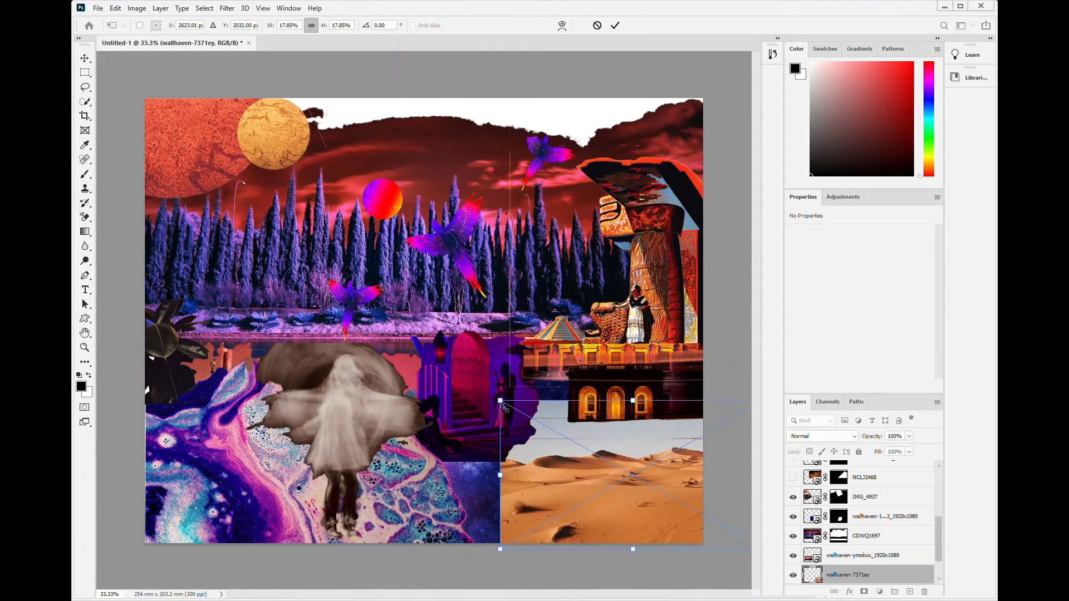
Enlarge the desert image toward the lower right, commit it and move its layer down
left_click_drag(592, 466, 545, 456)
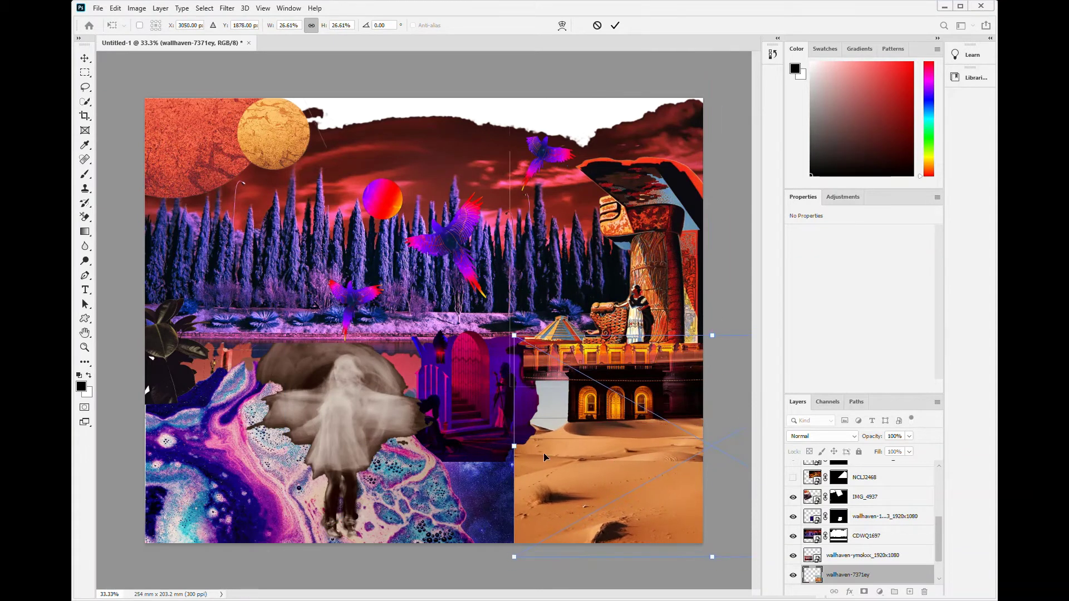
key("Return")
key("ctrl+bracketleft")
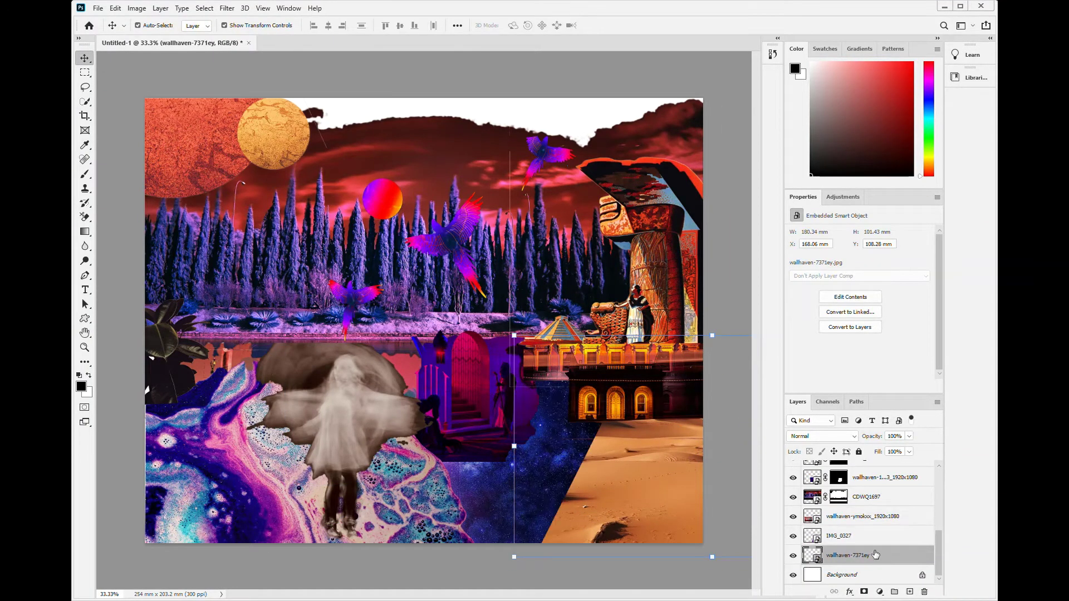
key("alt+bracketright")
key("alt+bracketright")
key("alt+bracketright")
left_click(868, 555)
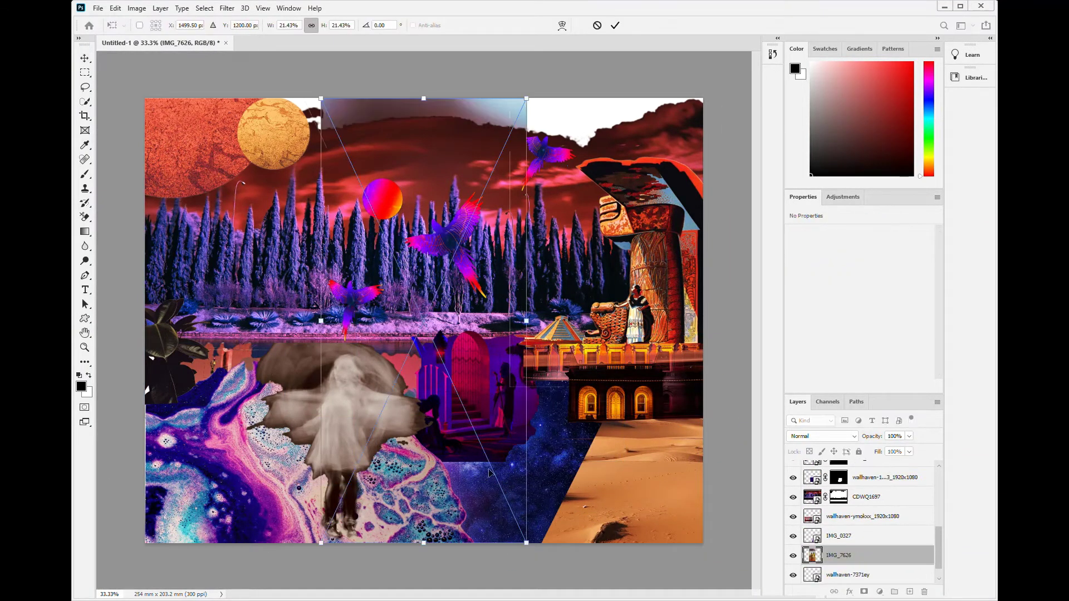
Place IMG_7626 above the starry sky, resize and move it, then delete it
key("Return")
key("ctrl+bracketright")
key("ctrl+t")
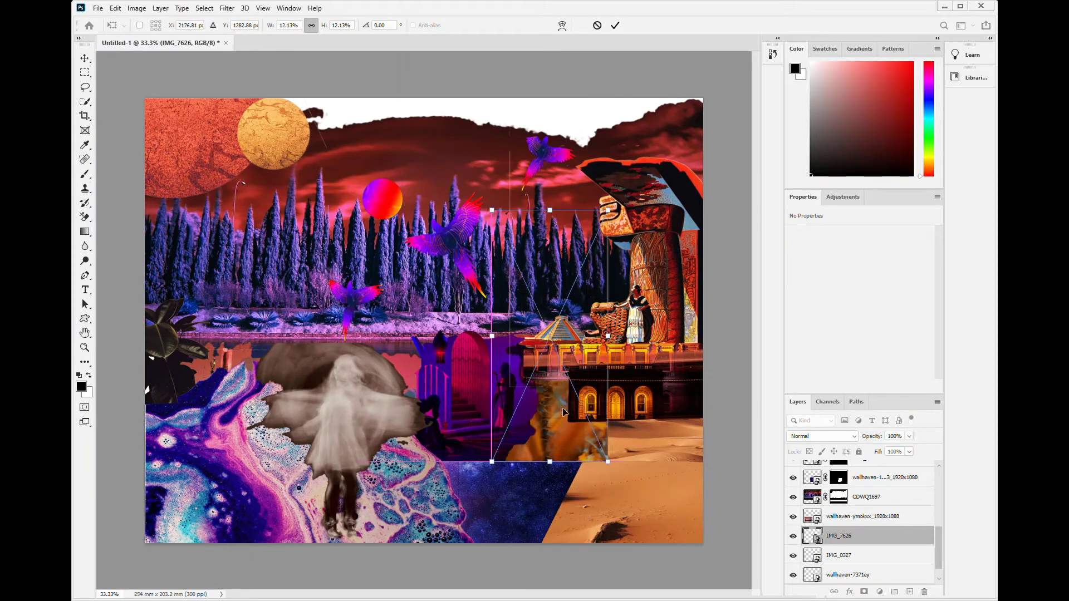
left_click_drag(546, 462, 571, 408)
key("Return")
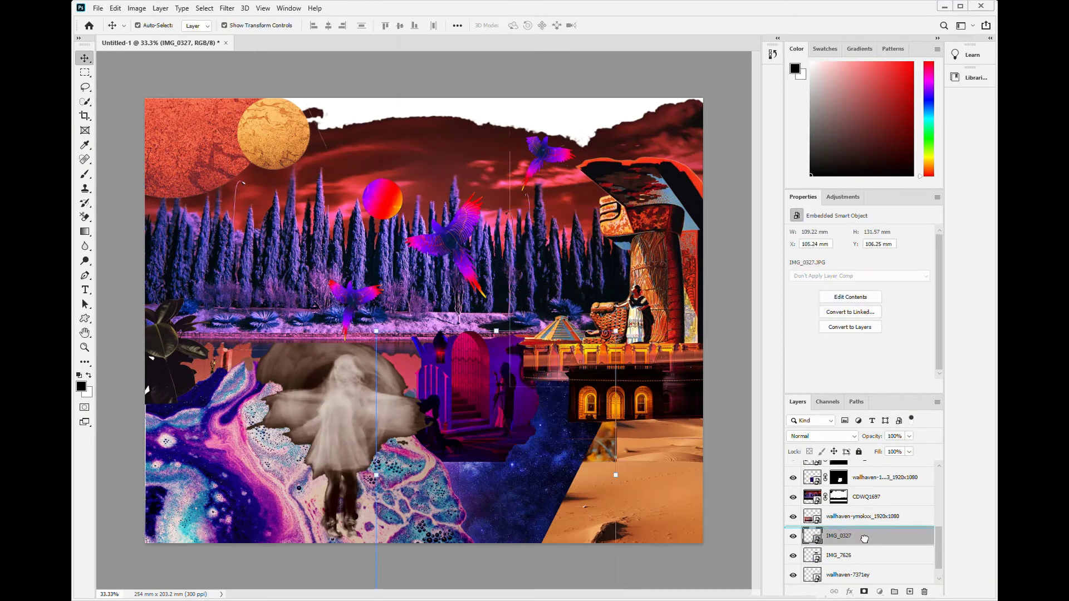
left_click_drag(603, 449, 545, 439)
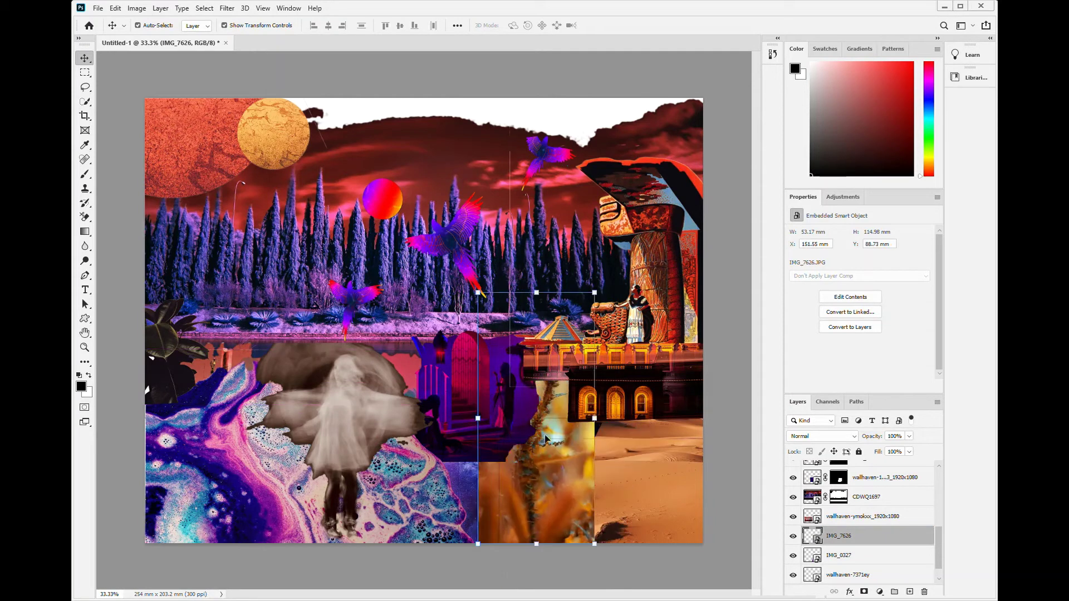
key("Delete")
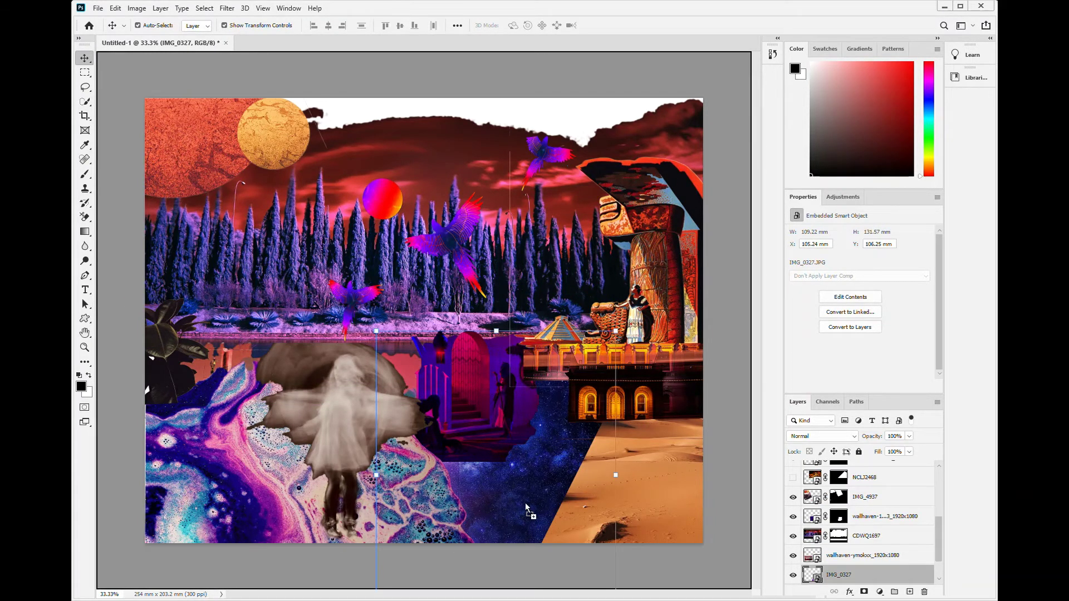
Position and commit the purple wallhaven-2e58mg image above the desert layer
left_click_drag(406, 271, 622, 382)
key("Return")
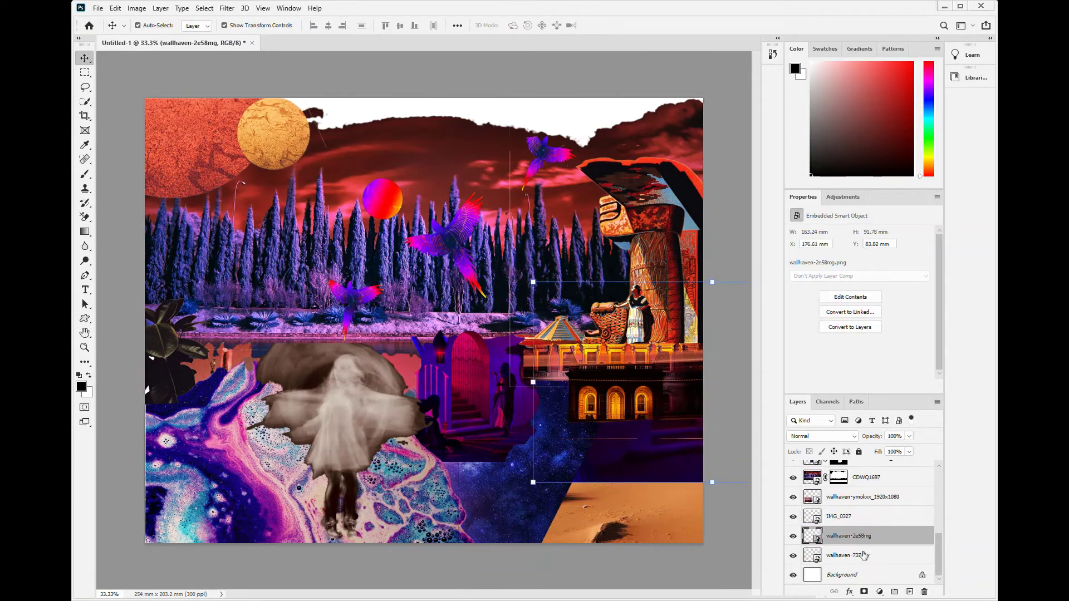
key("ctrl+[")
left_click(564, 459)
key("ctrl+]")
key("ctrl+[")
key("ctrl+[")
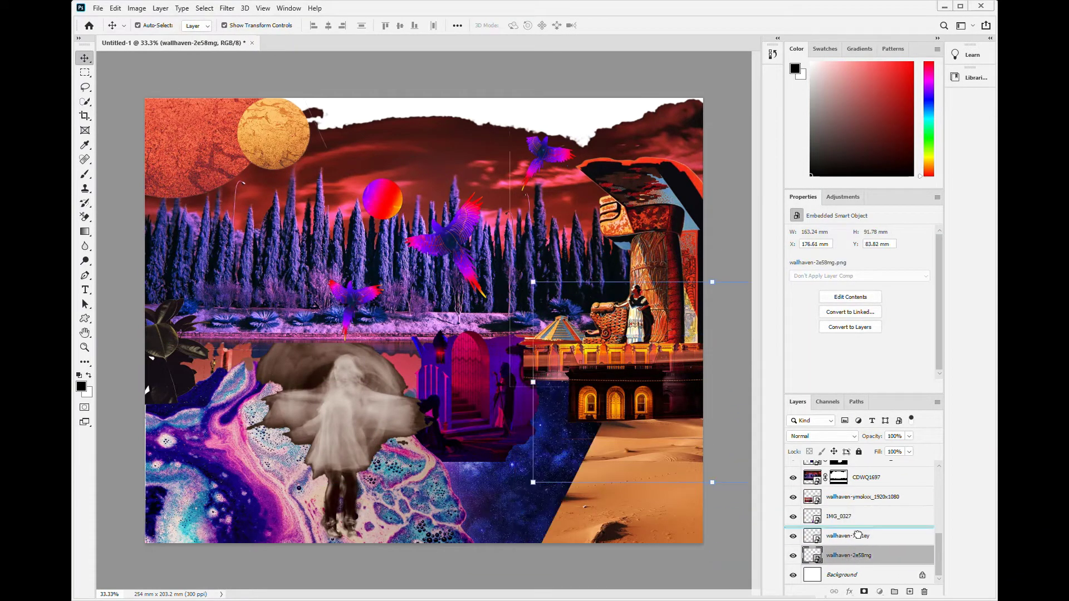
Send the desert layer below the purple image and recommit the desert's transform
left_click(515, 524)
key("ctrl+]")
key("ctrl+[")
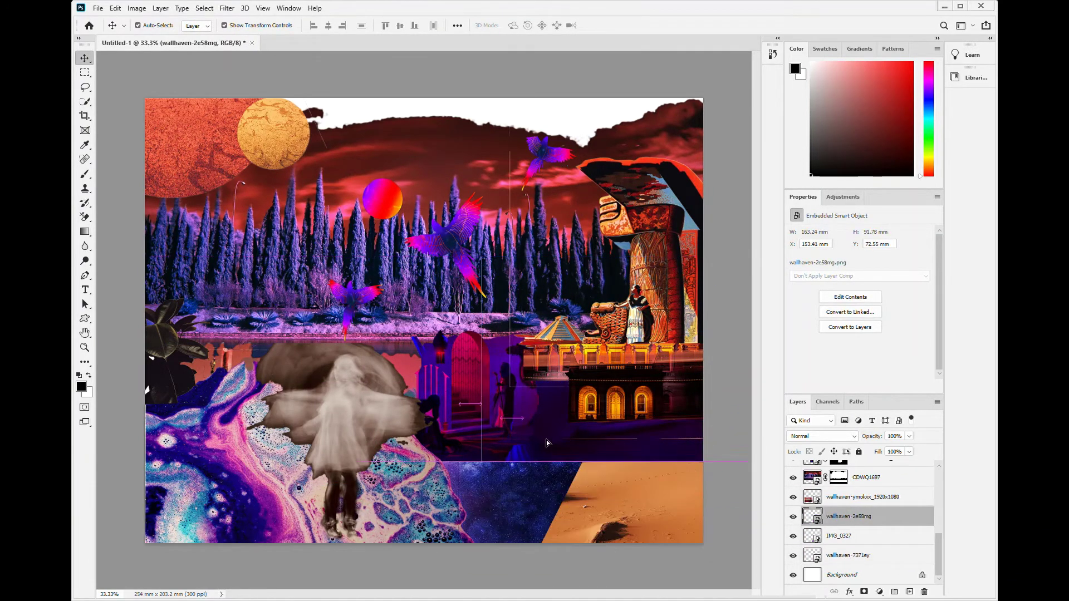
left_click(583, 428)
key("ctrl+t")
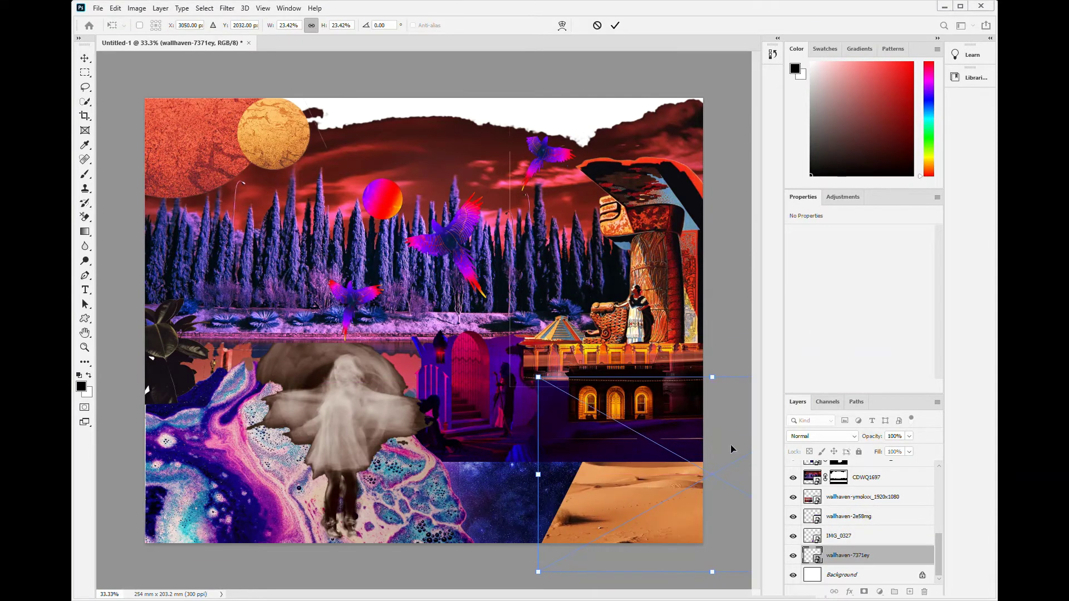
key("Return")
left_click(730, 446)
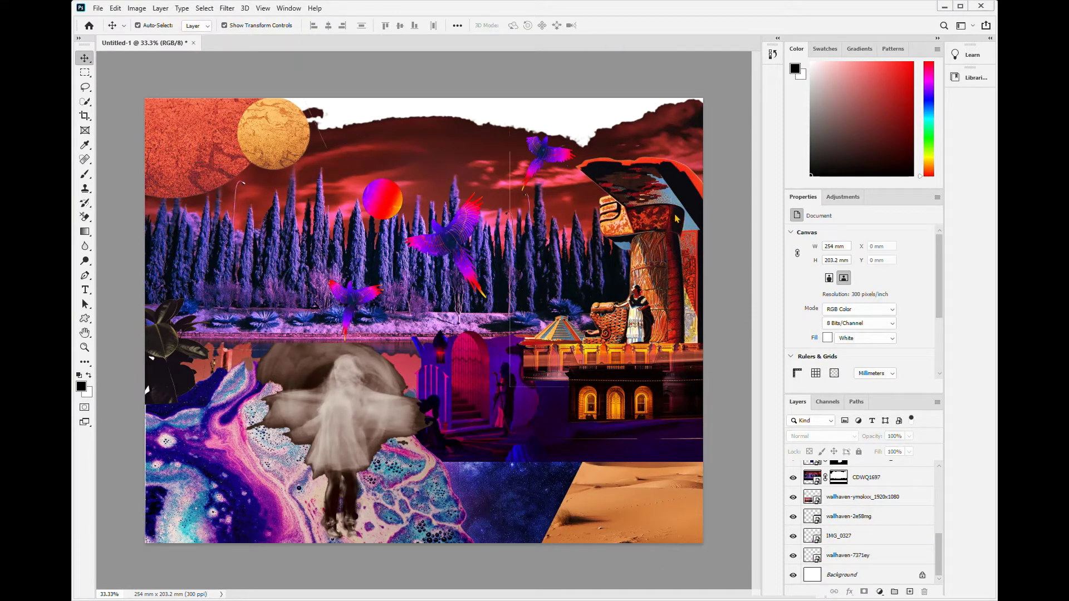
left_click(640, 513)
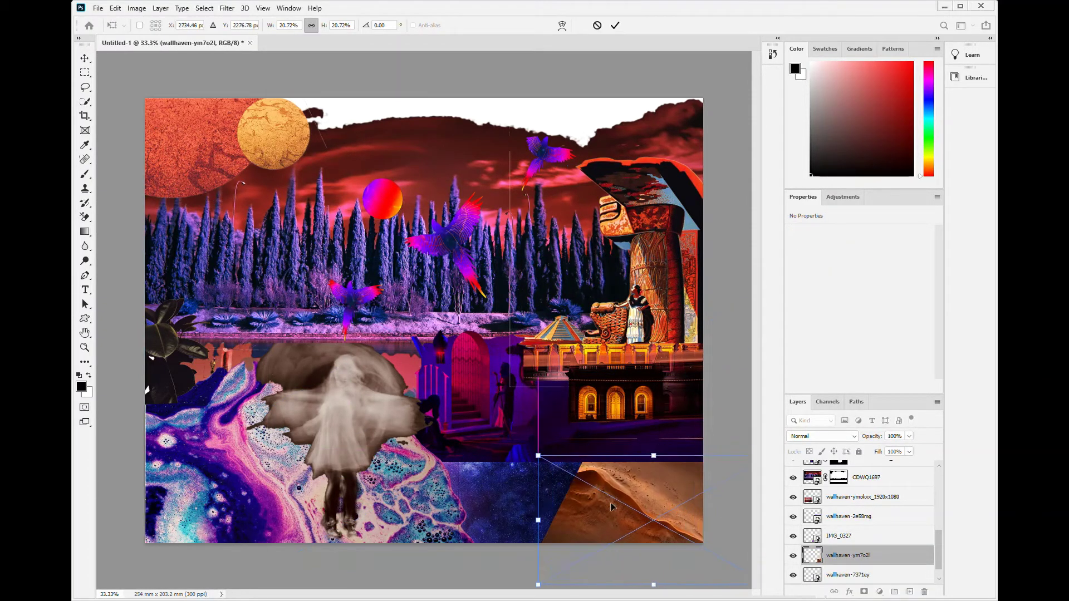
Drop wallhaven-ym7o2l, then place, resize and commit the darker rippled-dune image above the desert
mouse_move(663, 404)
left_mouse_down()
mouse_move(649, 393)
mouse_move(605, 435)
left_mouse_up()
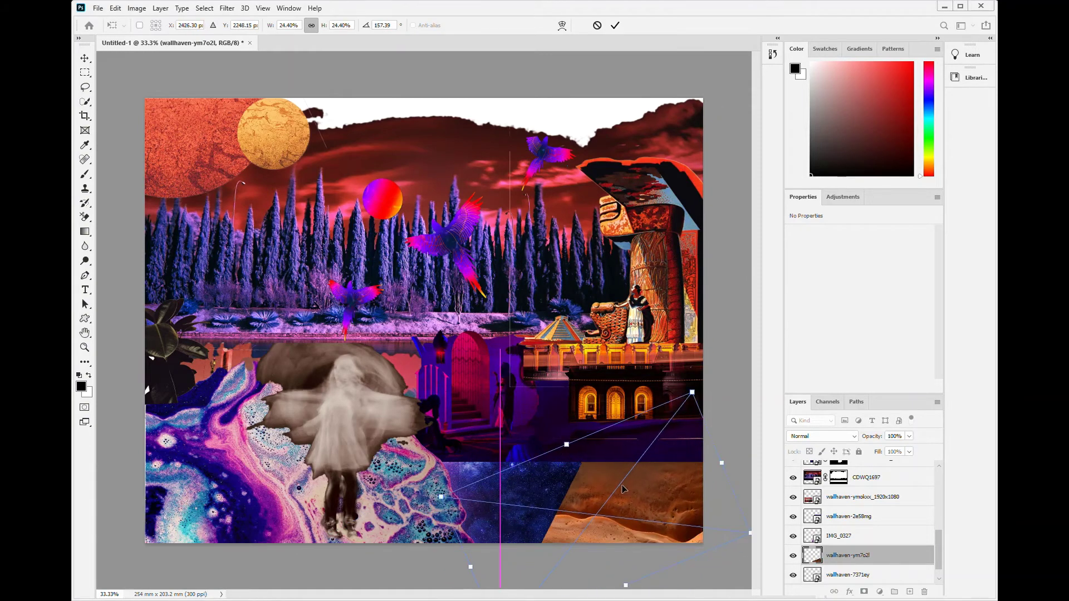
key("Escape")
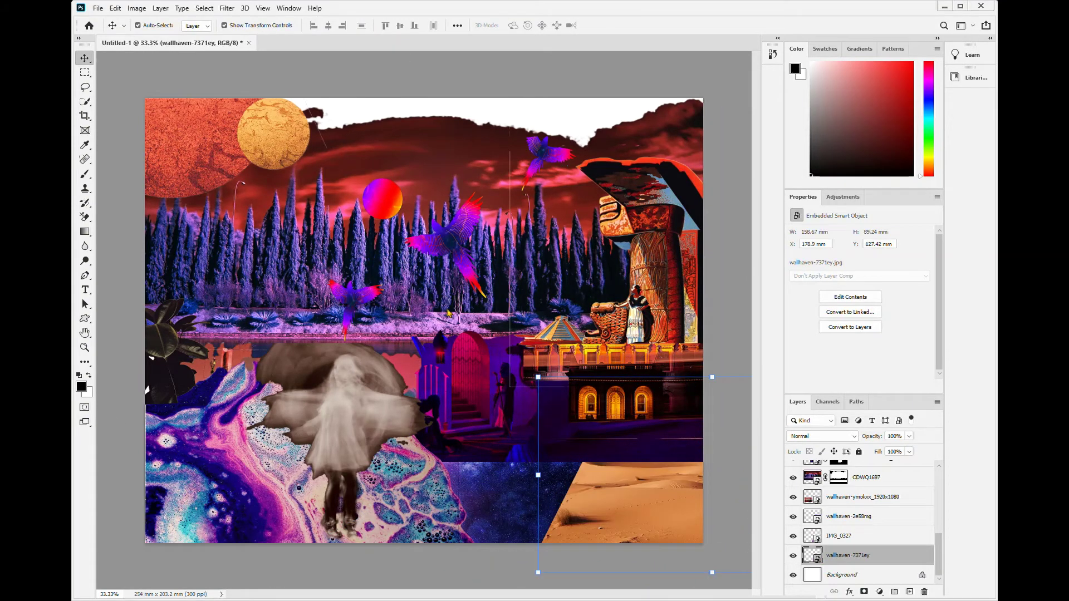
left_click_drag(448, 313, 620, 494)
mouse_move(150, 312)
left_mouse_down()
mouse_move(544, 412)
mouse_move(533, 394)
left_mouse_up()
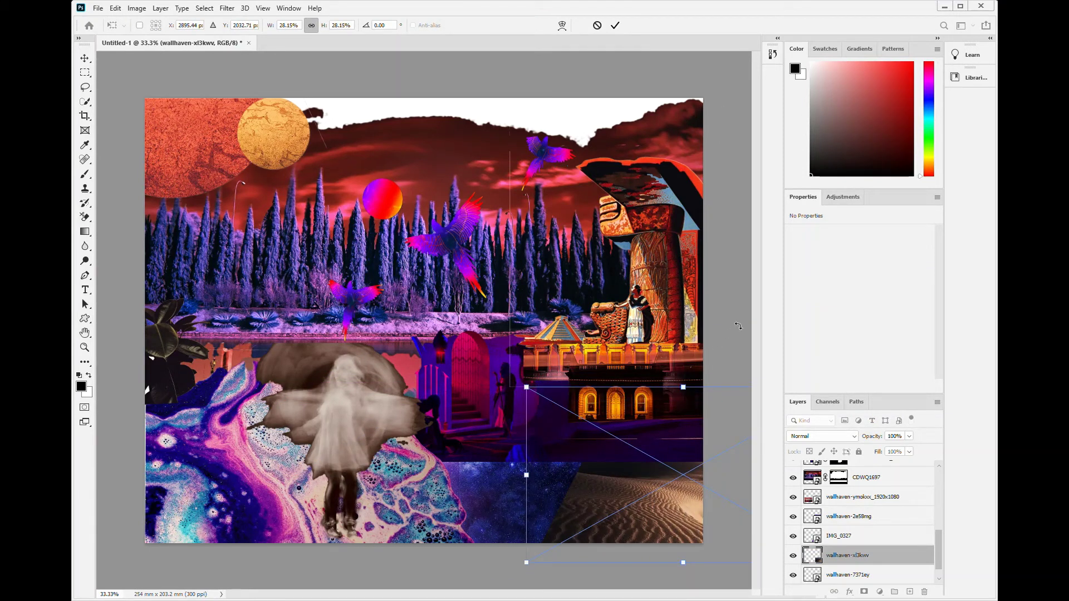
key("Return")
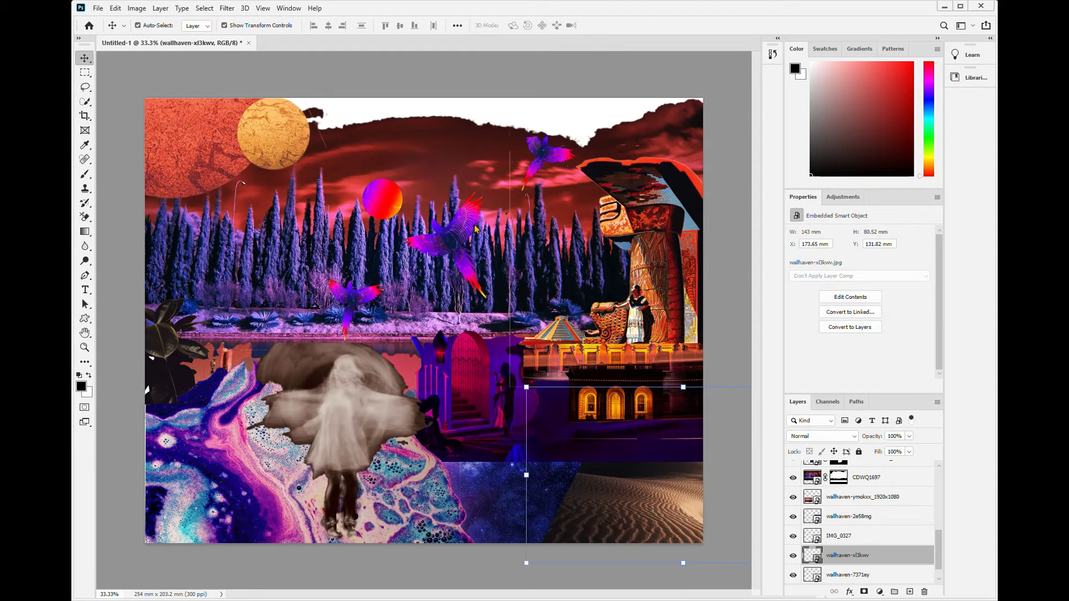
Drag in wallhaven-yjz617, shrink it into a strip along the top edge and commit it
left_click_drag(656, 418, 396, 321)
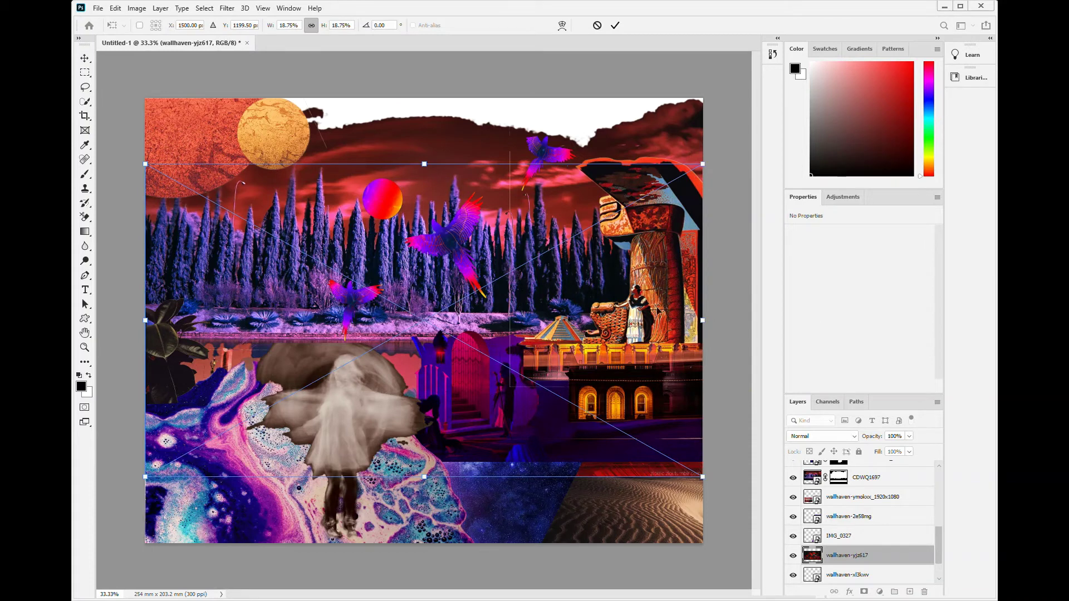
mouse_move(457, 335)
left_mouse_down()
mouse_move(466, 204)
mouse_move(421, 260)
left_mouse_up()
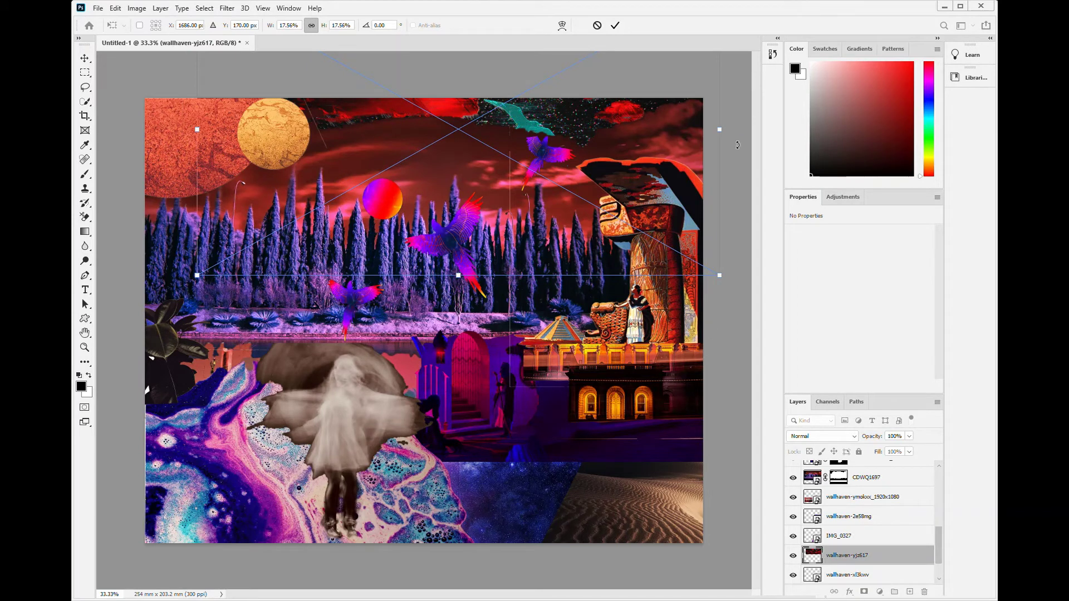
left_click(615, 25)
left_click(656, 412)
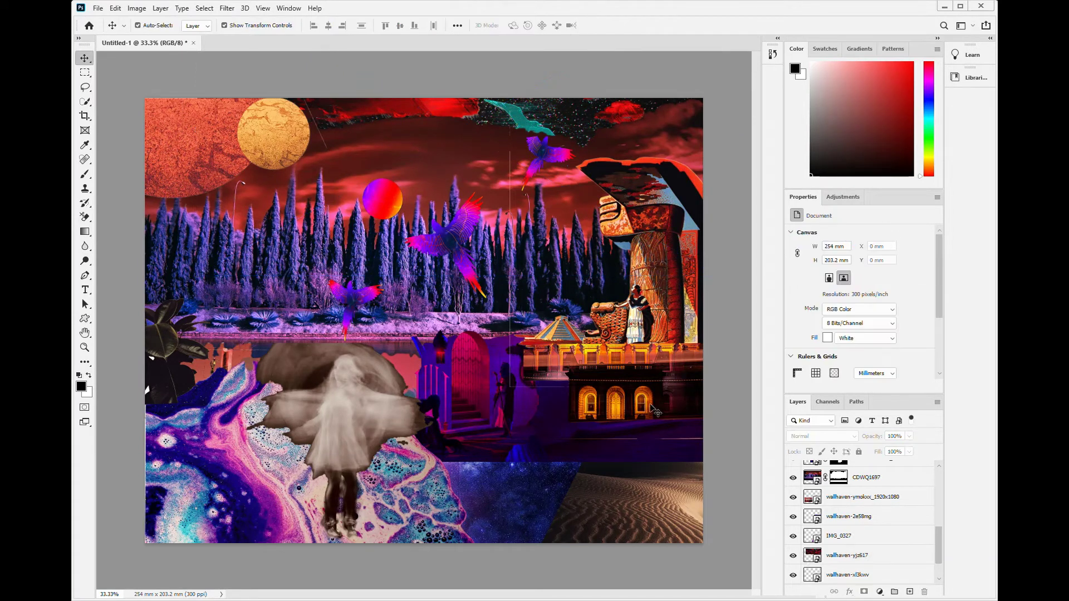
left_click(354, 417)
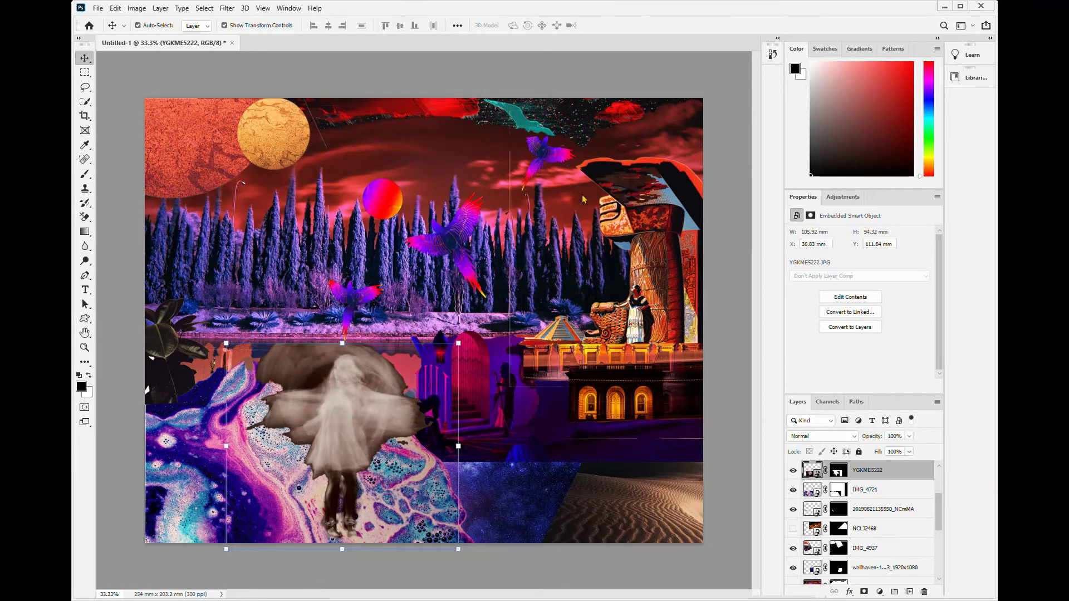
Add a Brightness/Contrast adjustment with brightness 27 and raised contrast
left_click(733, 207)
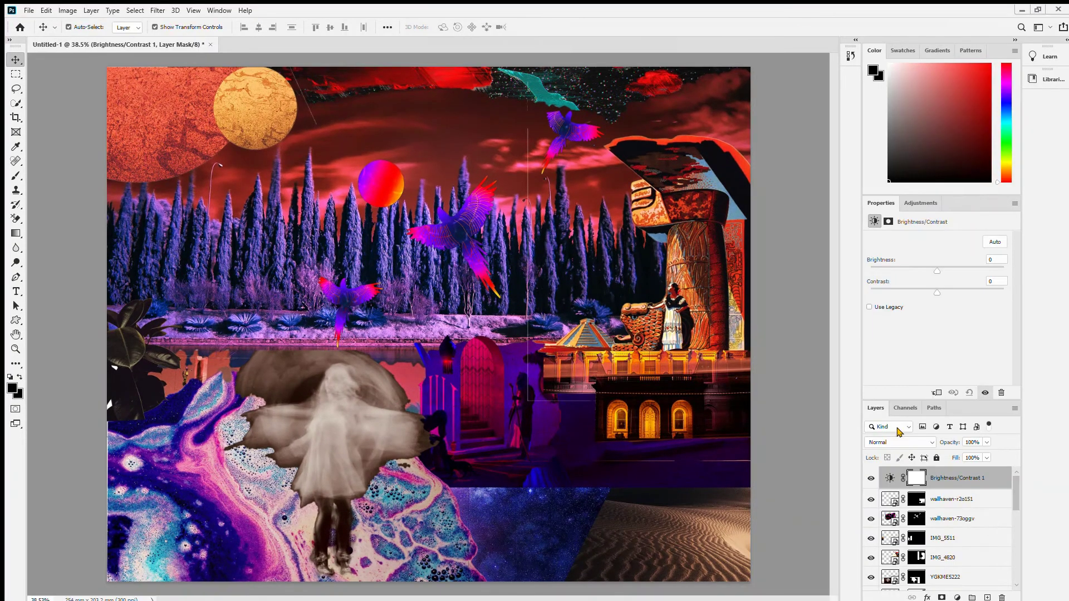
key("ctrl+j")
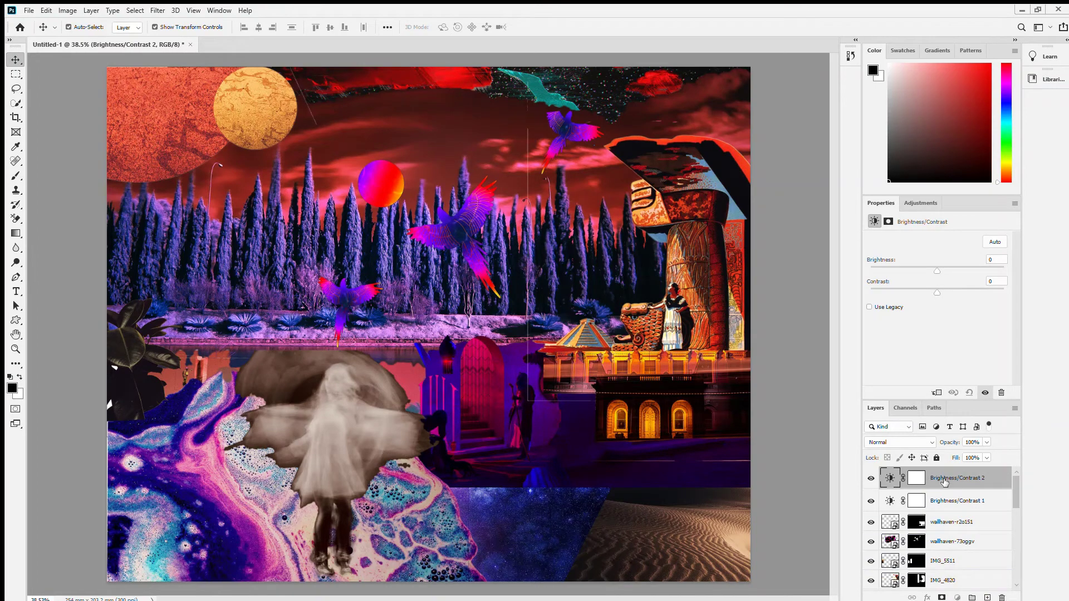
key("ctrl+z")
left_click_drag(937, 270, 949, 270)
left_click_drag(937, 292, 959, 293)
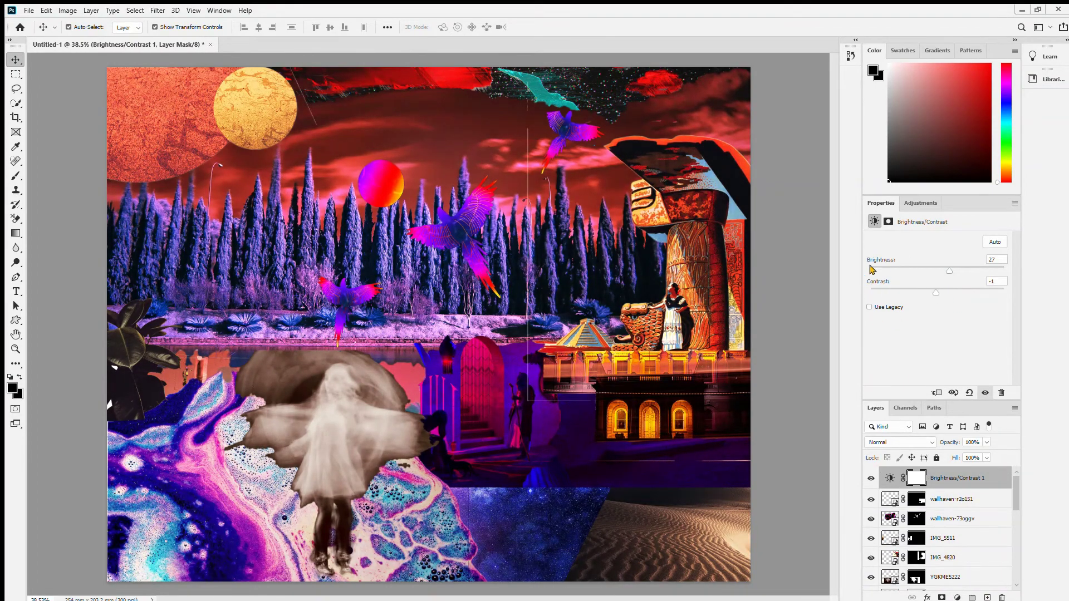
Add a Hue/Saturation adjustment targeting the Magentas
left_click(957, 598)
left_click(947, 339)
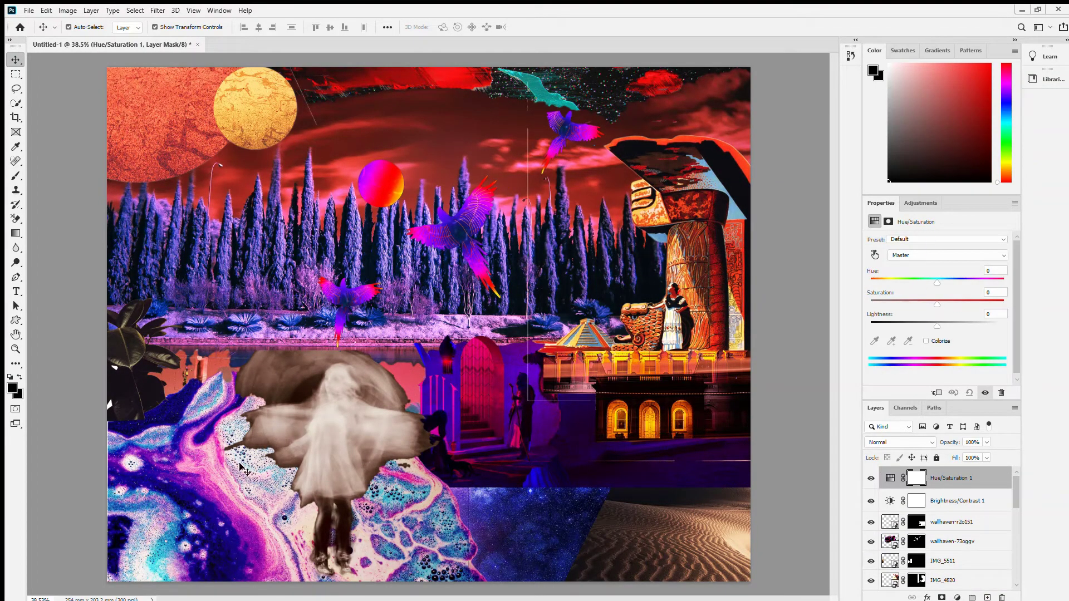
left_click(874, 254)
left_click(238, 499)
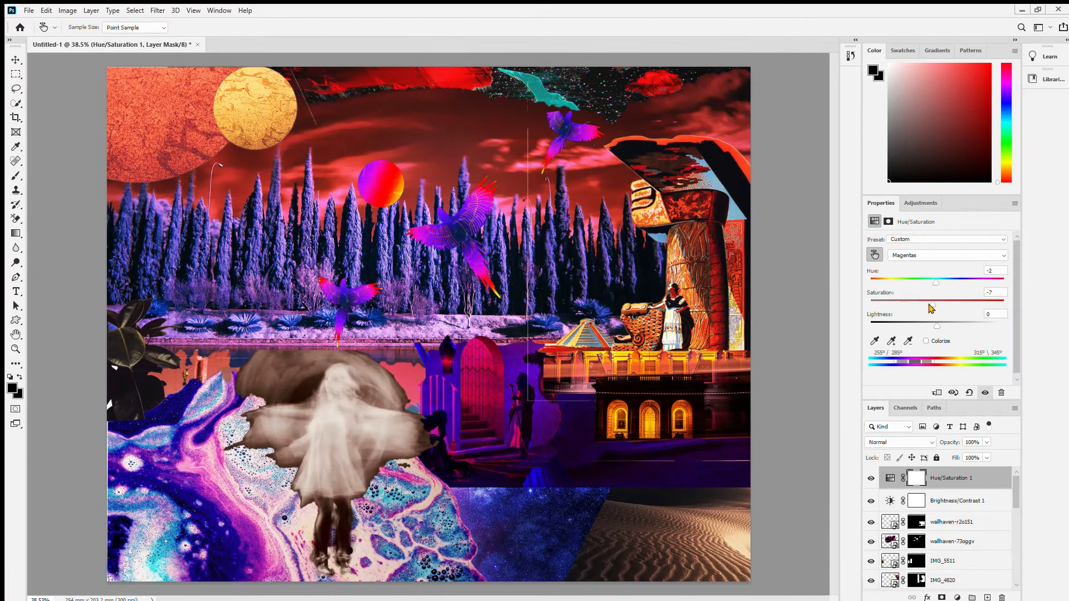
key("ctrl+z")
key("ctrl+z")
key("ctrl+z")
key("ctrl+shift+z")
key("ctrl+shift+z")
Add a Levels adjustment with black point 19 and white point 236
left_click(957, 598)
left_click(971, 279)
left_click_drag(885, 321, 894, 321)
left_click_drag(1006, 321, 943, 327)
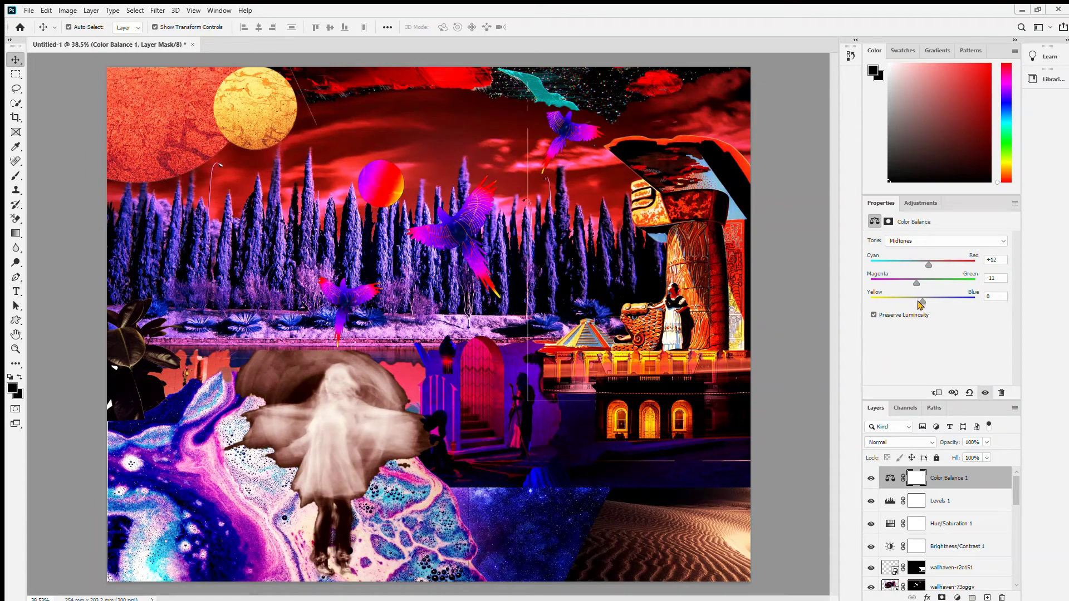
Nudge the yellow moon, birds and pink sphere left and the teal bird strip slightly right
left_click_drag(188, 118, 171, 118)
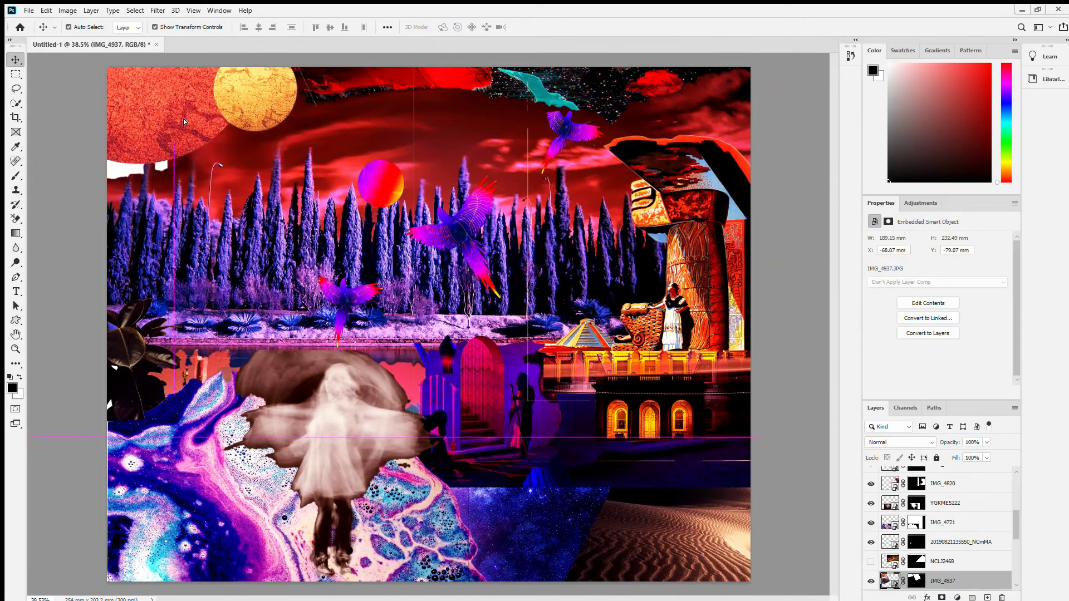
left_click_drag(458, 238, 441, 237)
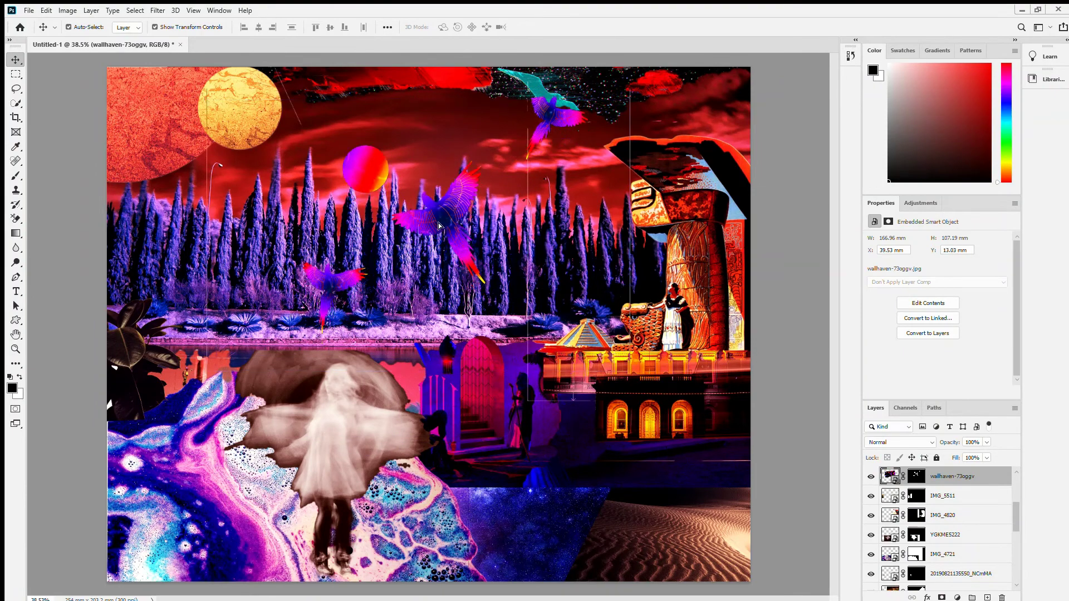
left_click(543, 89)
key("ctrl+t")
left_click_drag(546, 91, 547, 91)
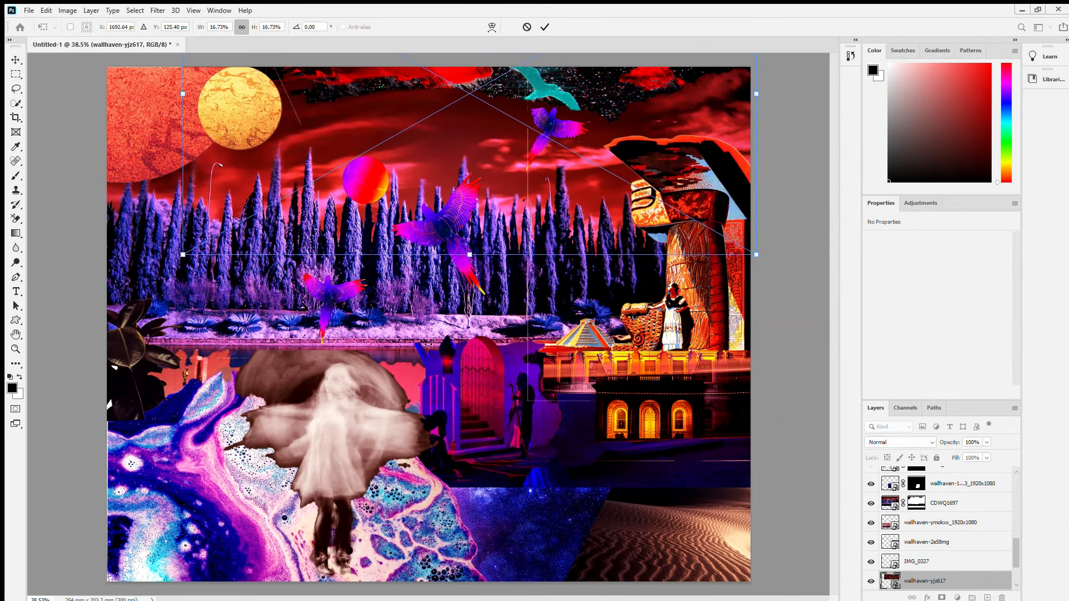
key("Return")
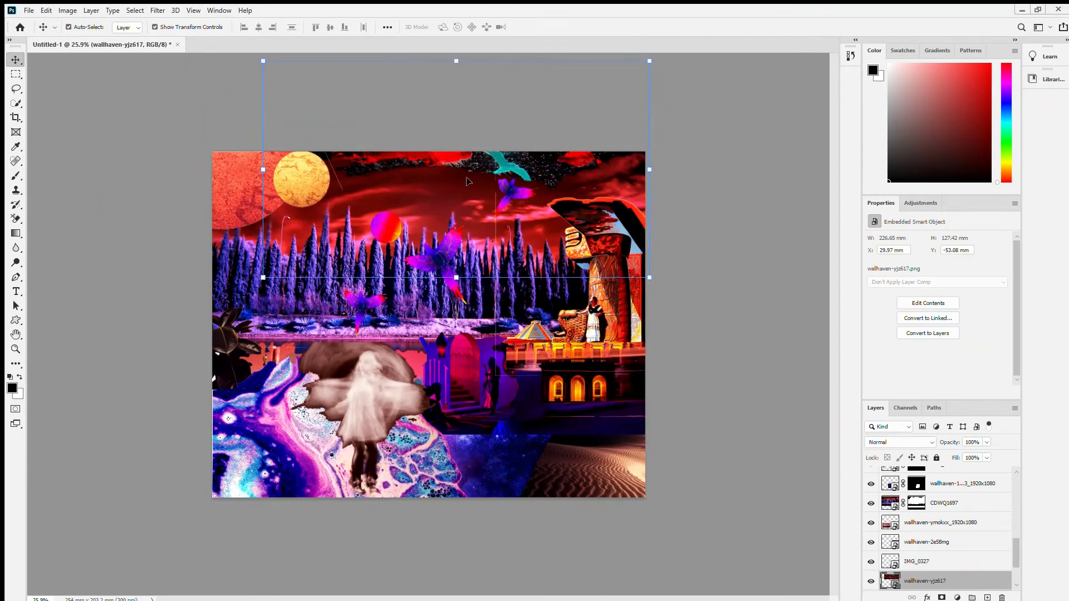
key("ctrl+0")
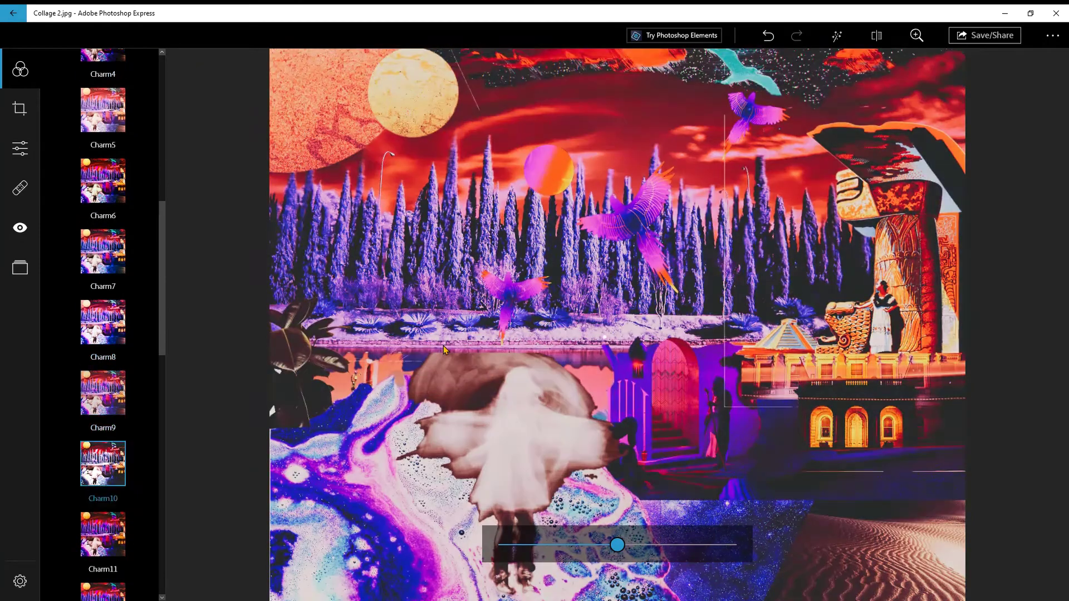
Preview the Charm and Portrait looks on Collage 2.jpg and lower the chosen look's intensity
key("Down")
key("Down")
key("Down")
key("Down")
key("Down")
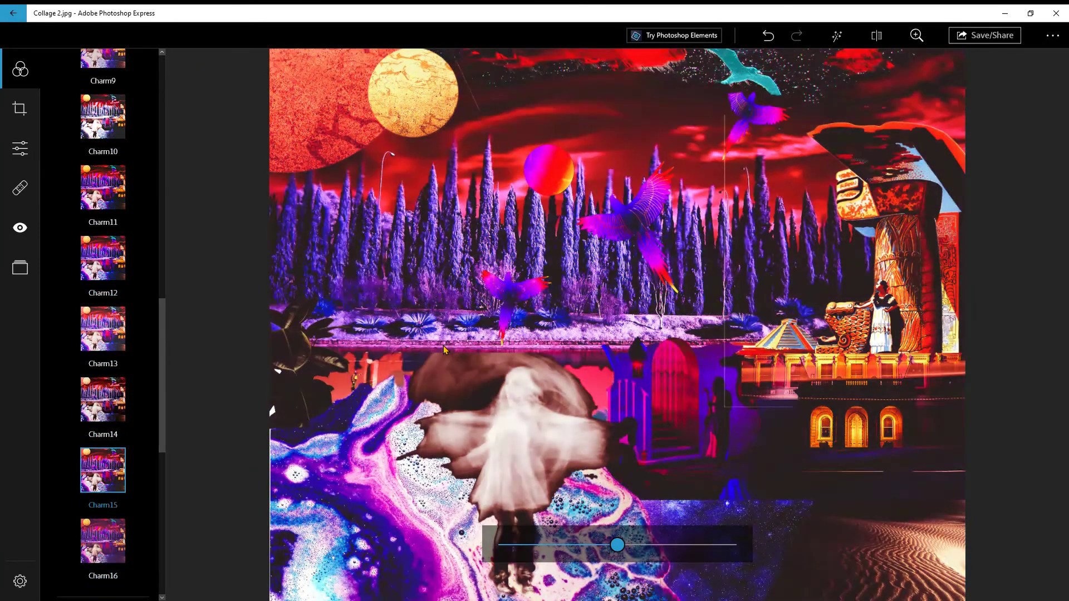
key("Down")
key("Down")
key("Down")
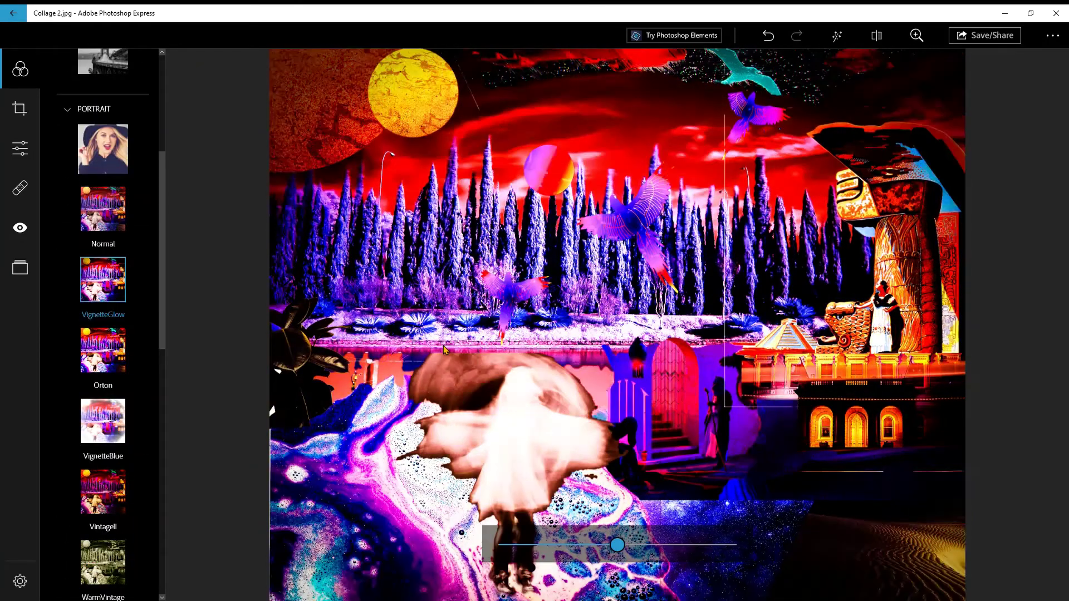
key("Down")
key("Down")
key("Down")
key("Down")
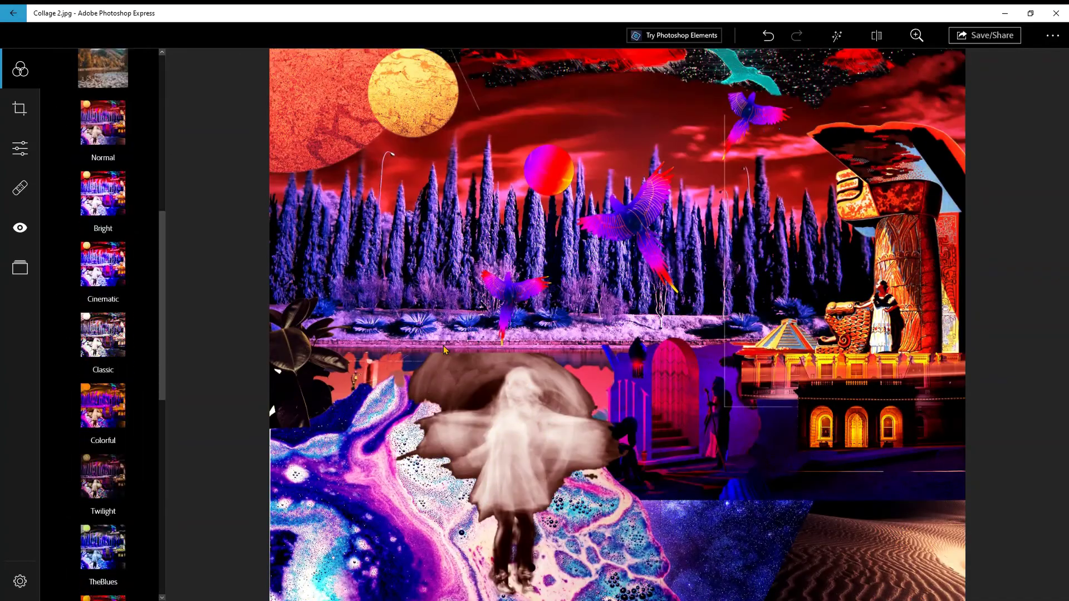
key("Down")
key("Down")
key("Down")
key("Down")
key("Down")
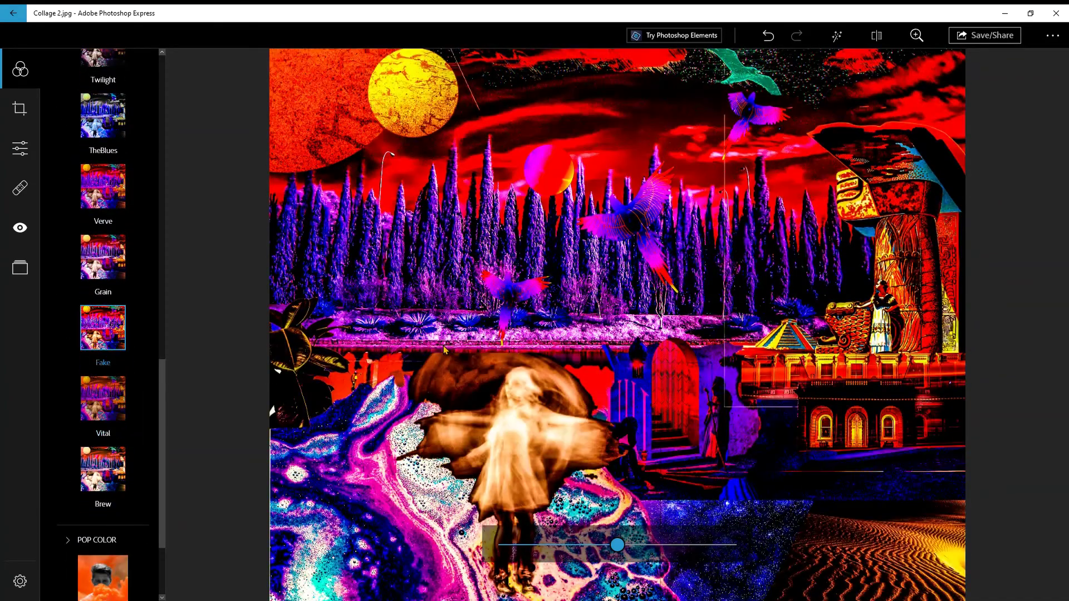
key("Left")
key("Left")
key("Left")
key("Left")
key("Left")
key("Left")
key("Left")
key("Left")
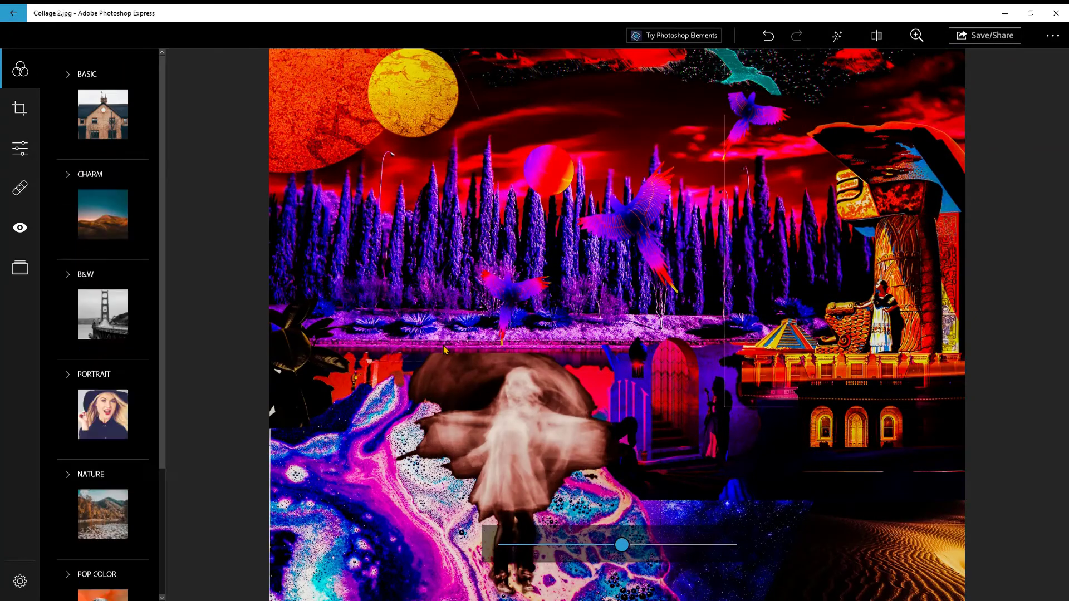
key("Down")
Brighten the collage's Exposure, then try the Whites and Blacks light adjustments
key("Down")
key("Tab")
key("Return")
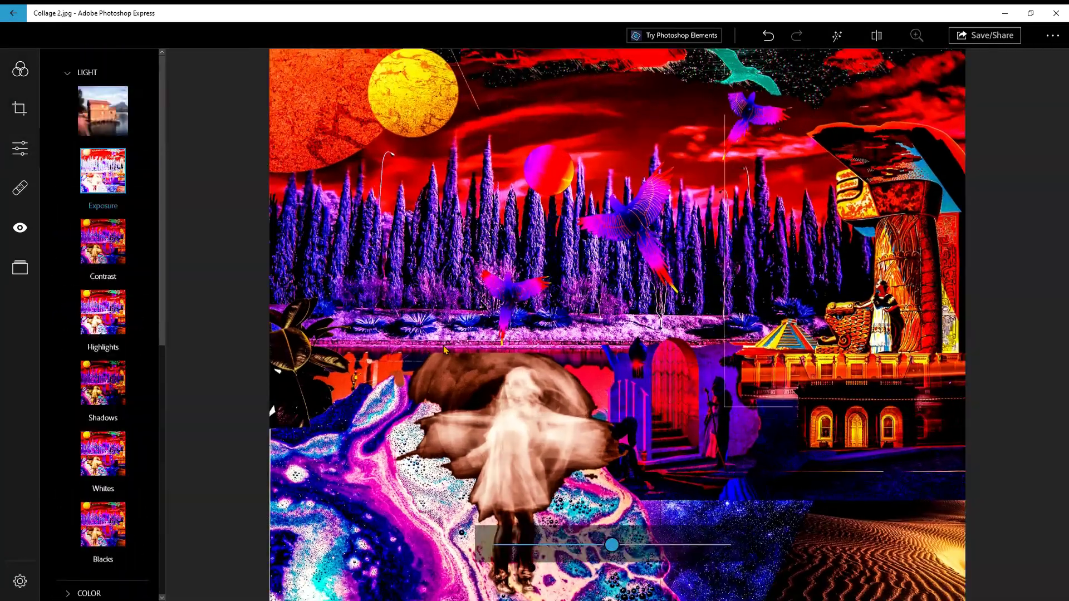
key("Down")
key("Down")
key("Down")
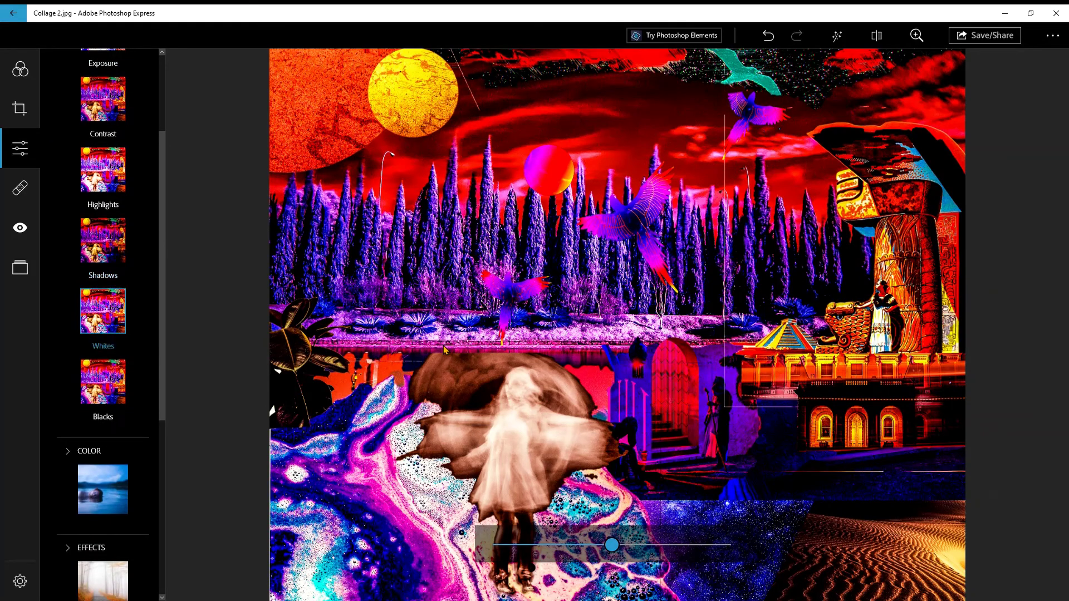
key("Down")
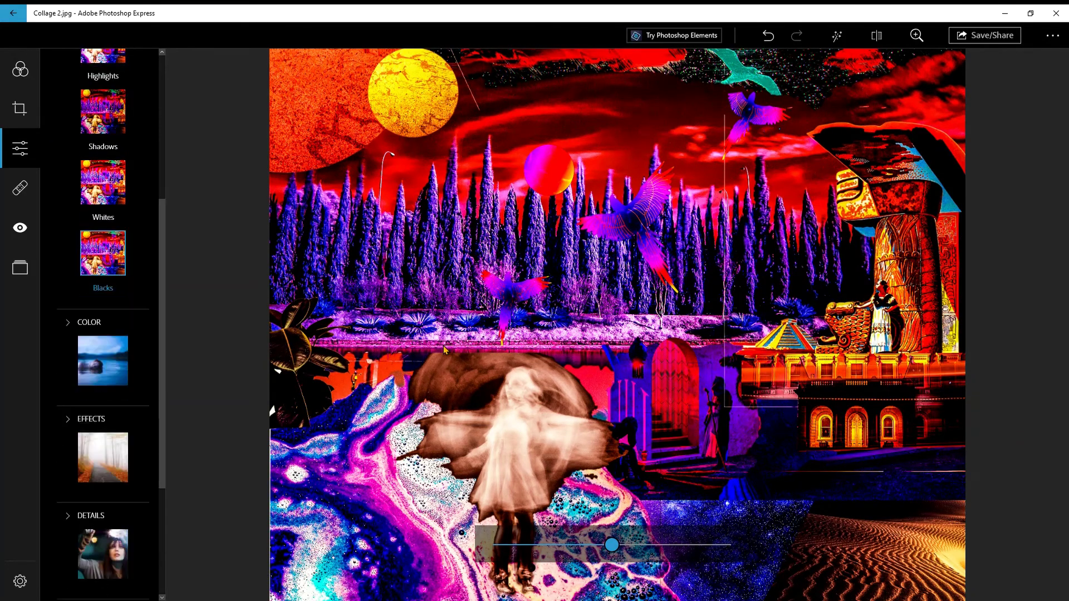
key("Down")
key("Down")
key("Down")
key("Down")
key("Down")
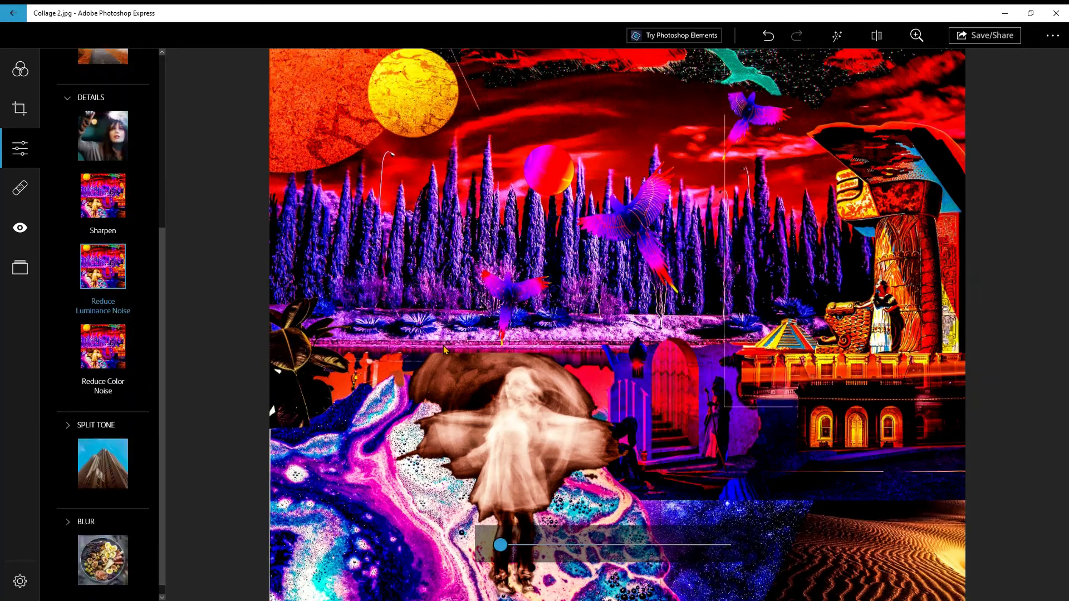
key("Down")
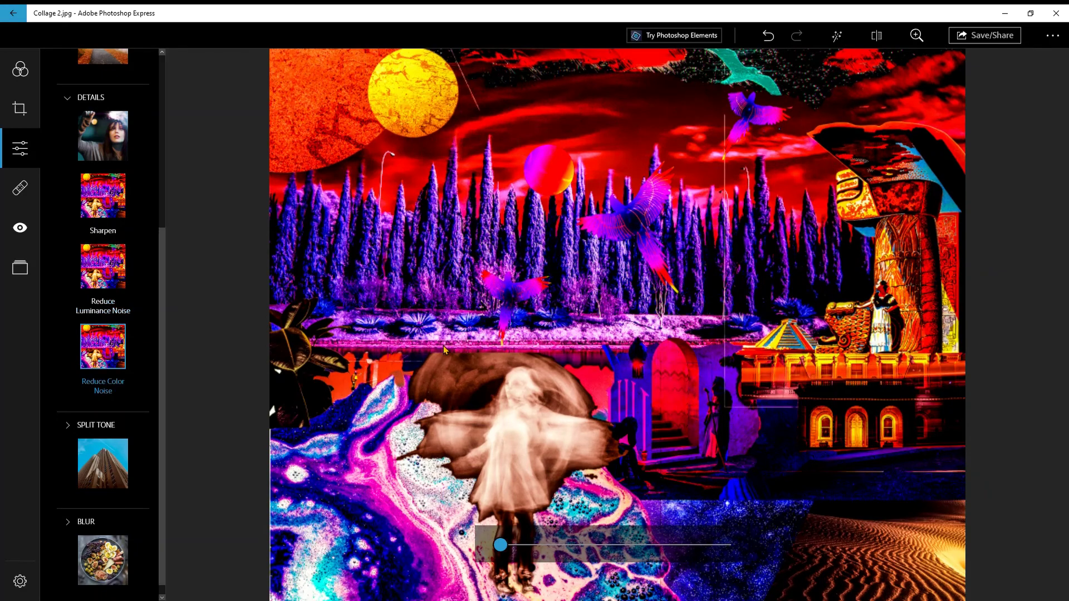
Increase the collage's Sharpen detail adjustment slightly
key("Up")
key("Up")
key("Right")
key("Right")
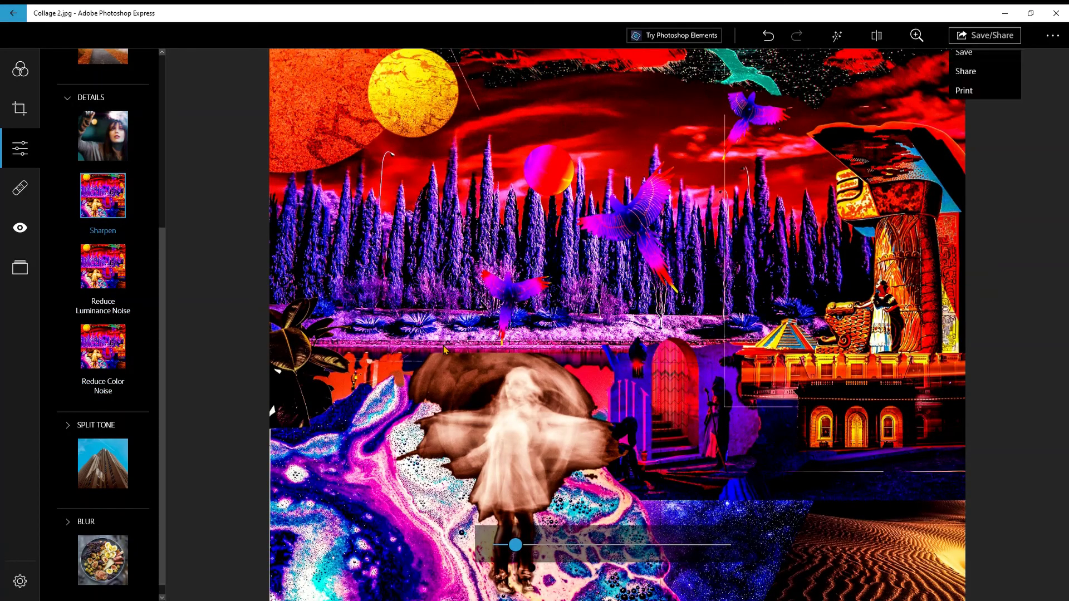
key("Up")
key("Up")
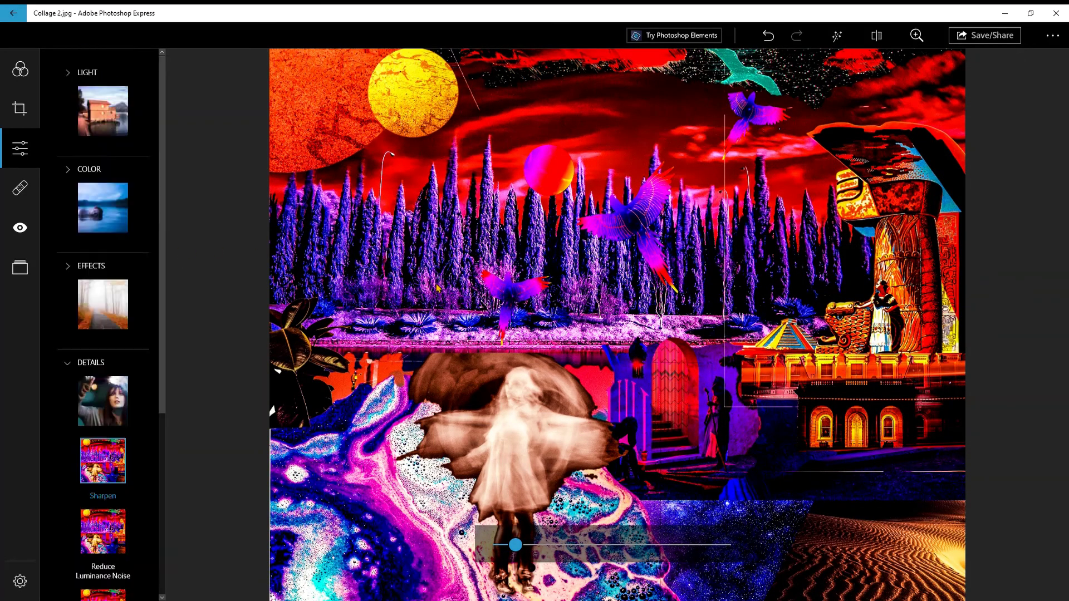